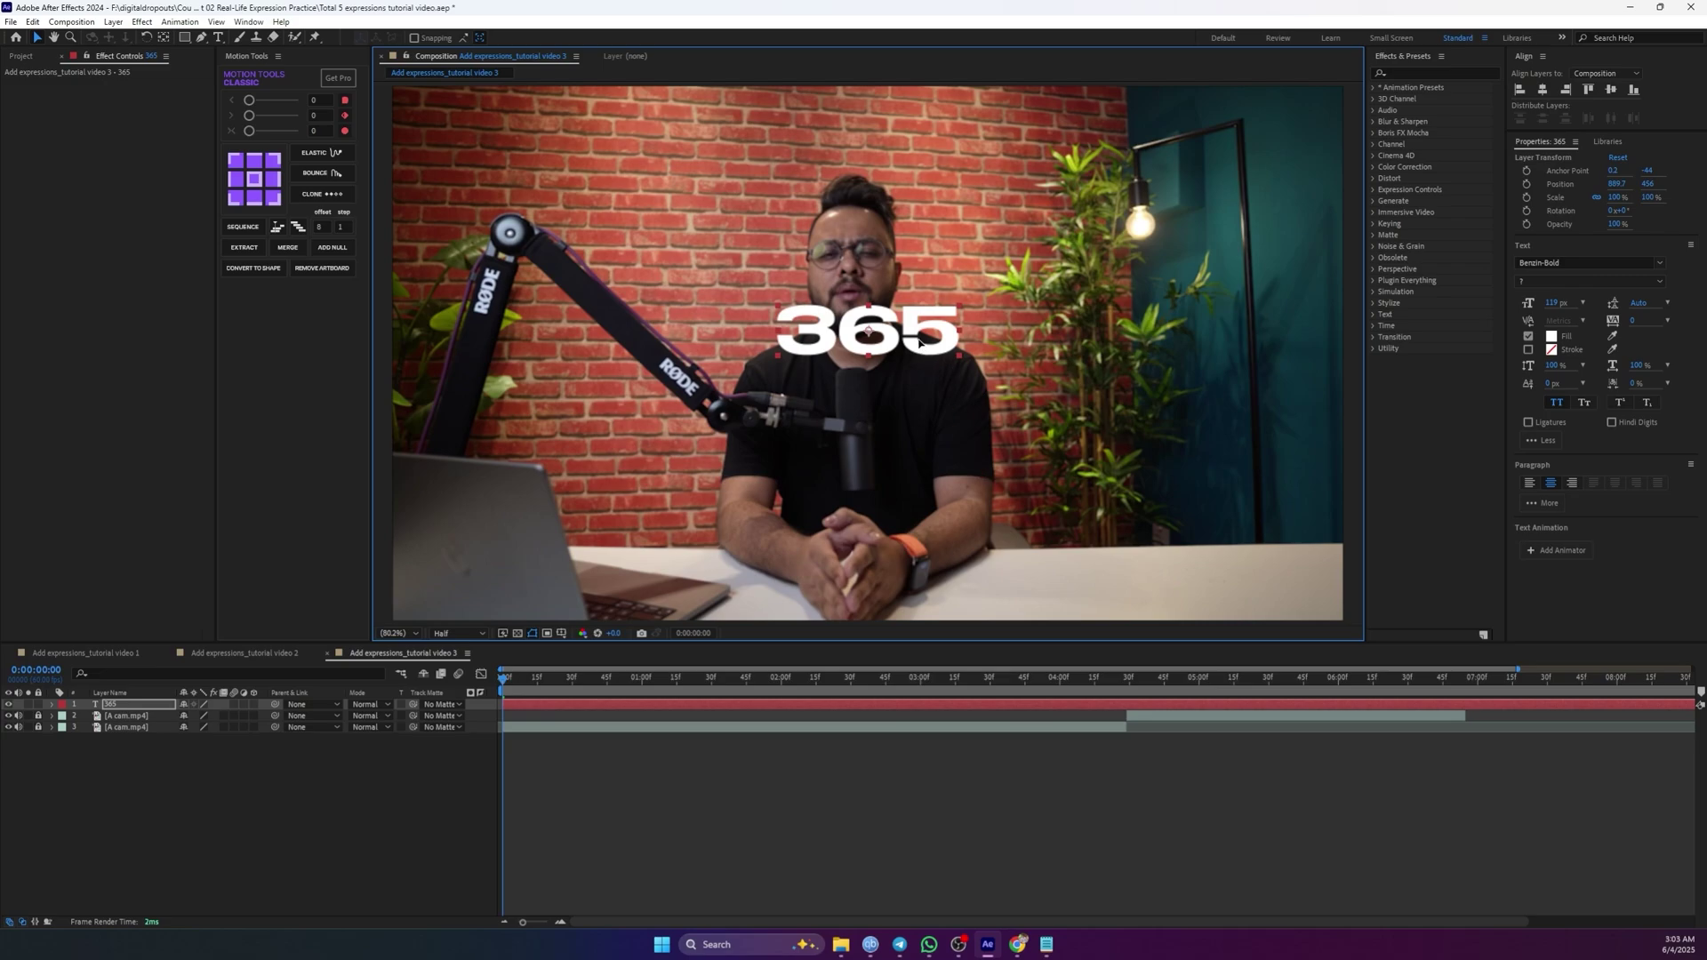
- Move the 365 text down over the speaker's hands and preview the footage with it
left_click_drag(920, 341, 890, 516)
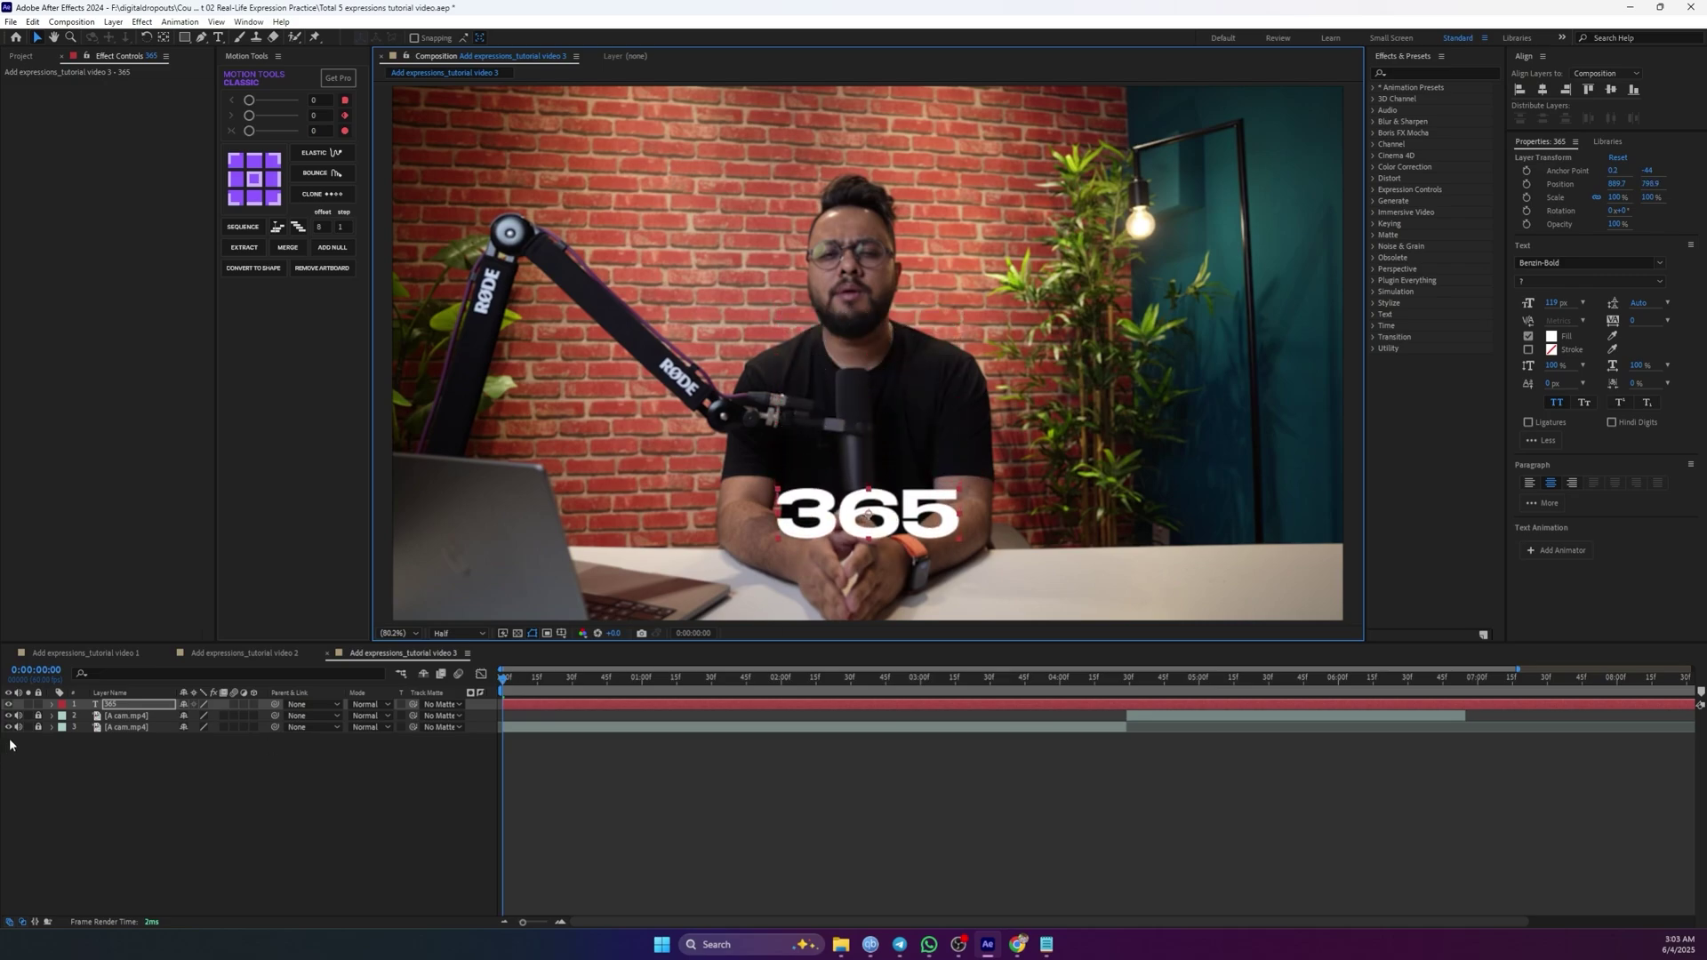
left_click(378, 809)
key("space")
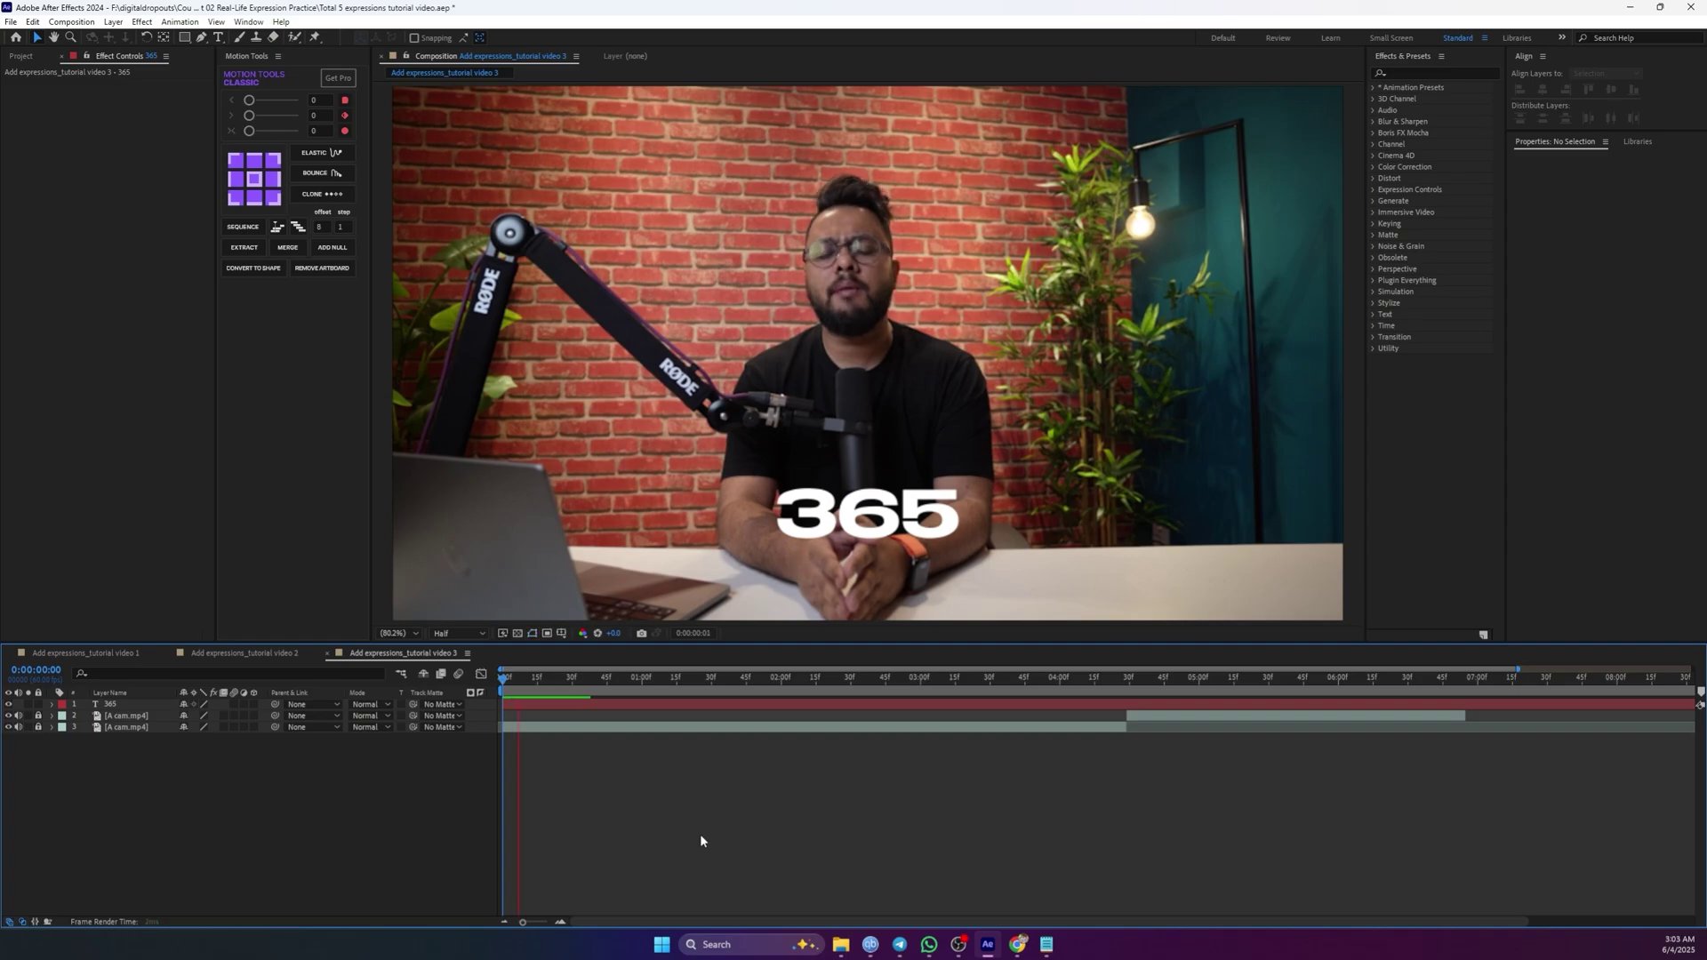
key("space")
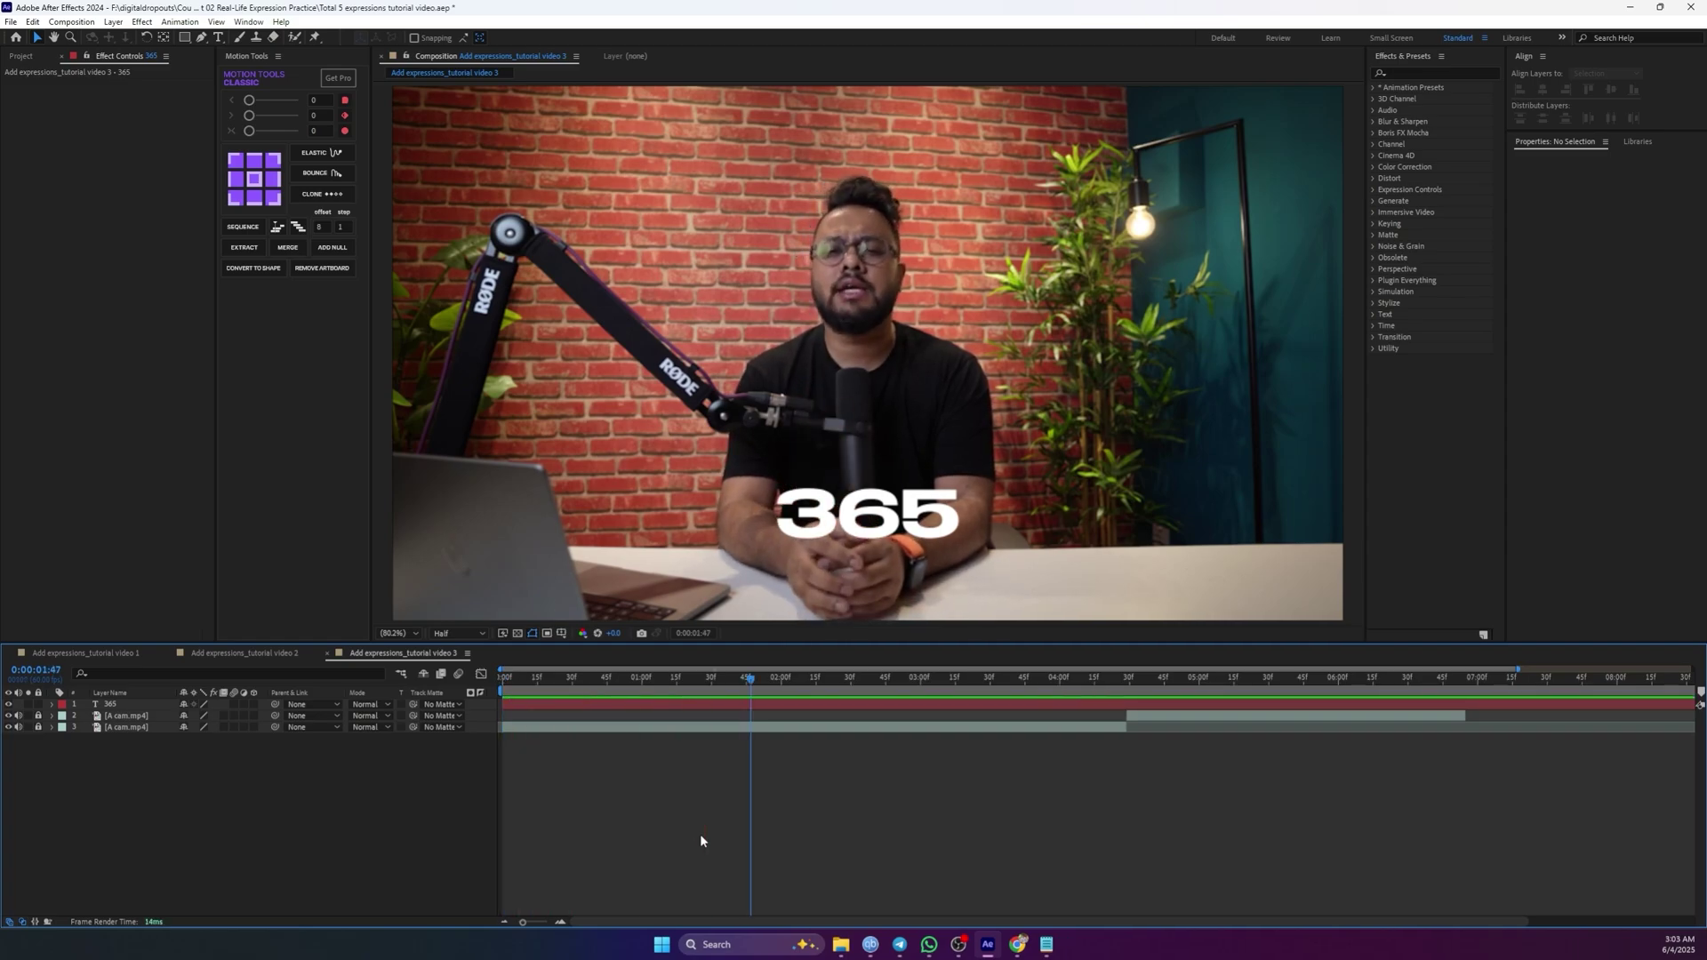
left_click(638, 679)
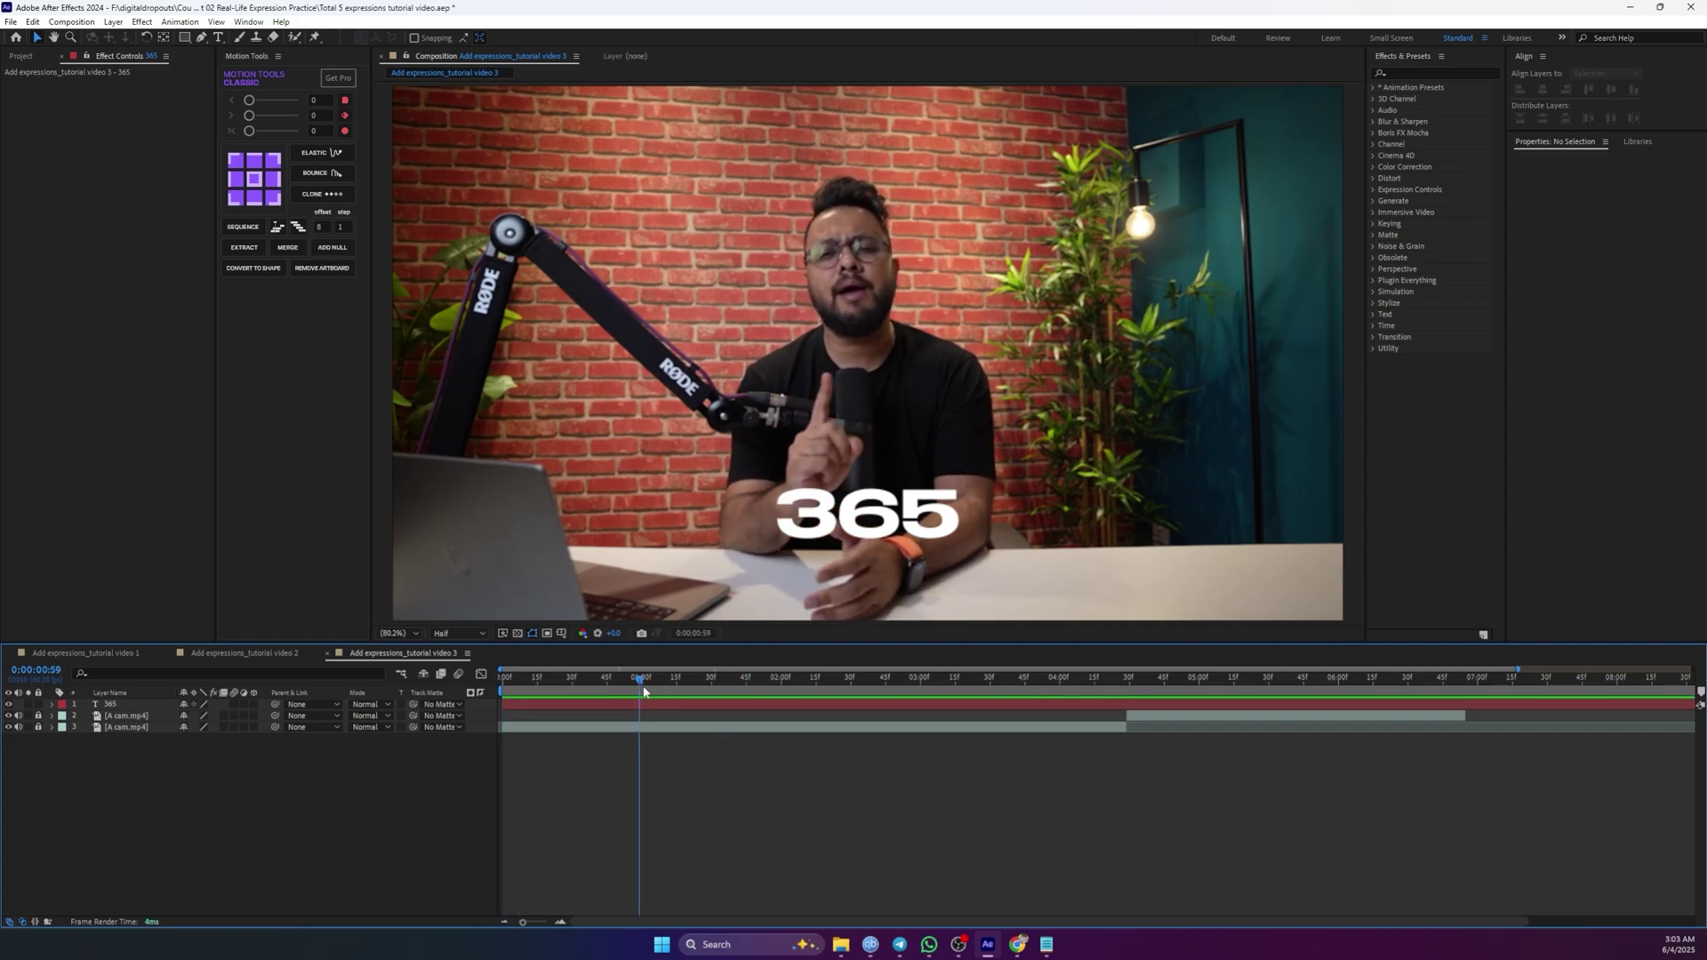
- Apply the Slider Control effect to the 365 text layer, with the playhead at the start of the composition
left_click(822, 527)
key("Home")
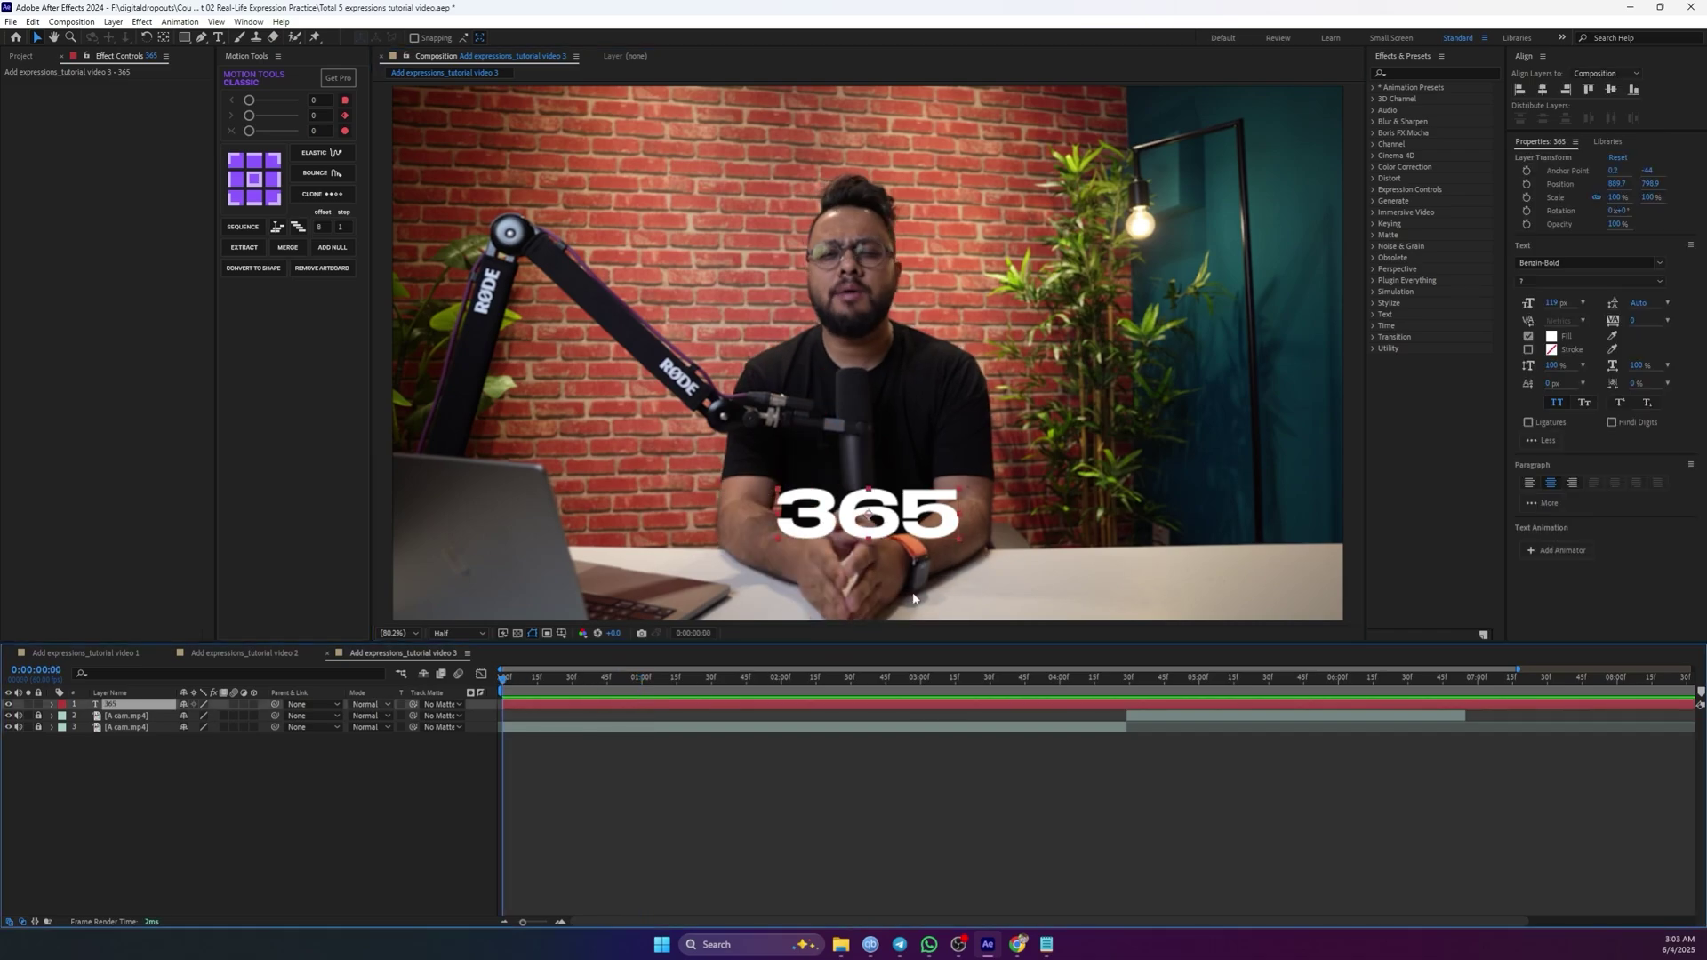
left_click(1423, 75)
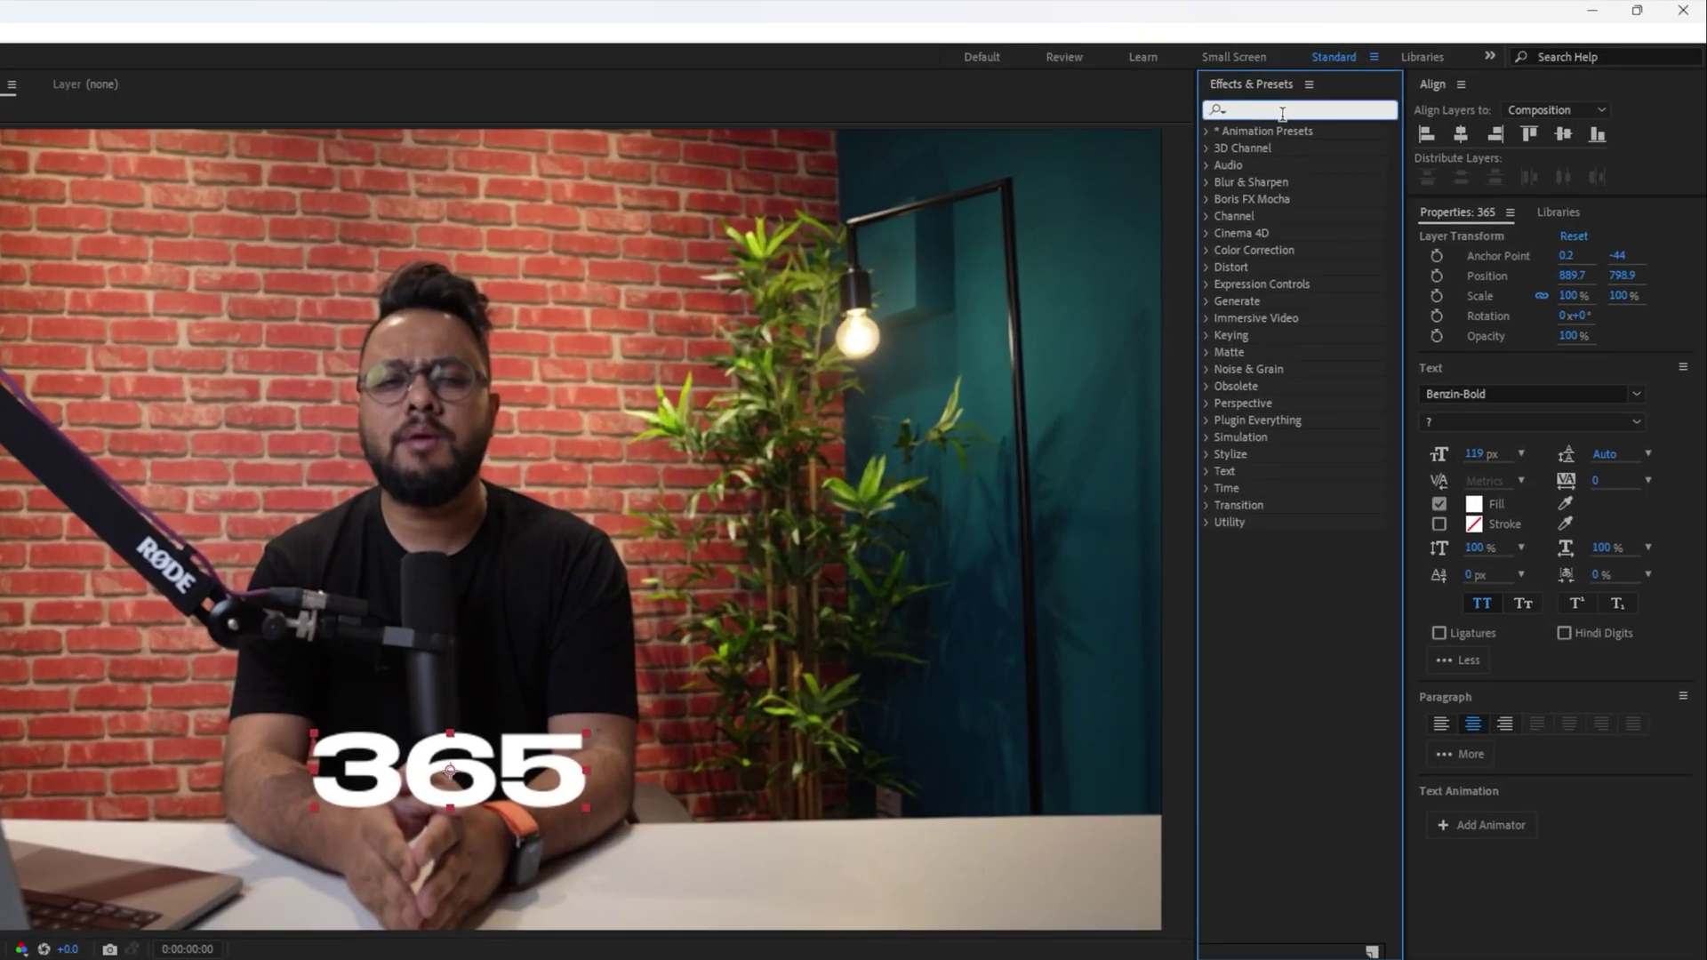
type("slider")
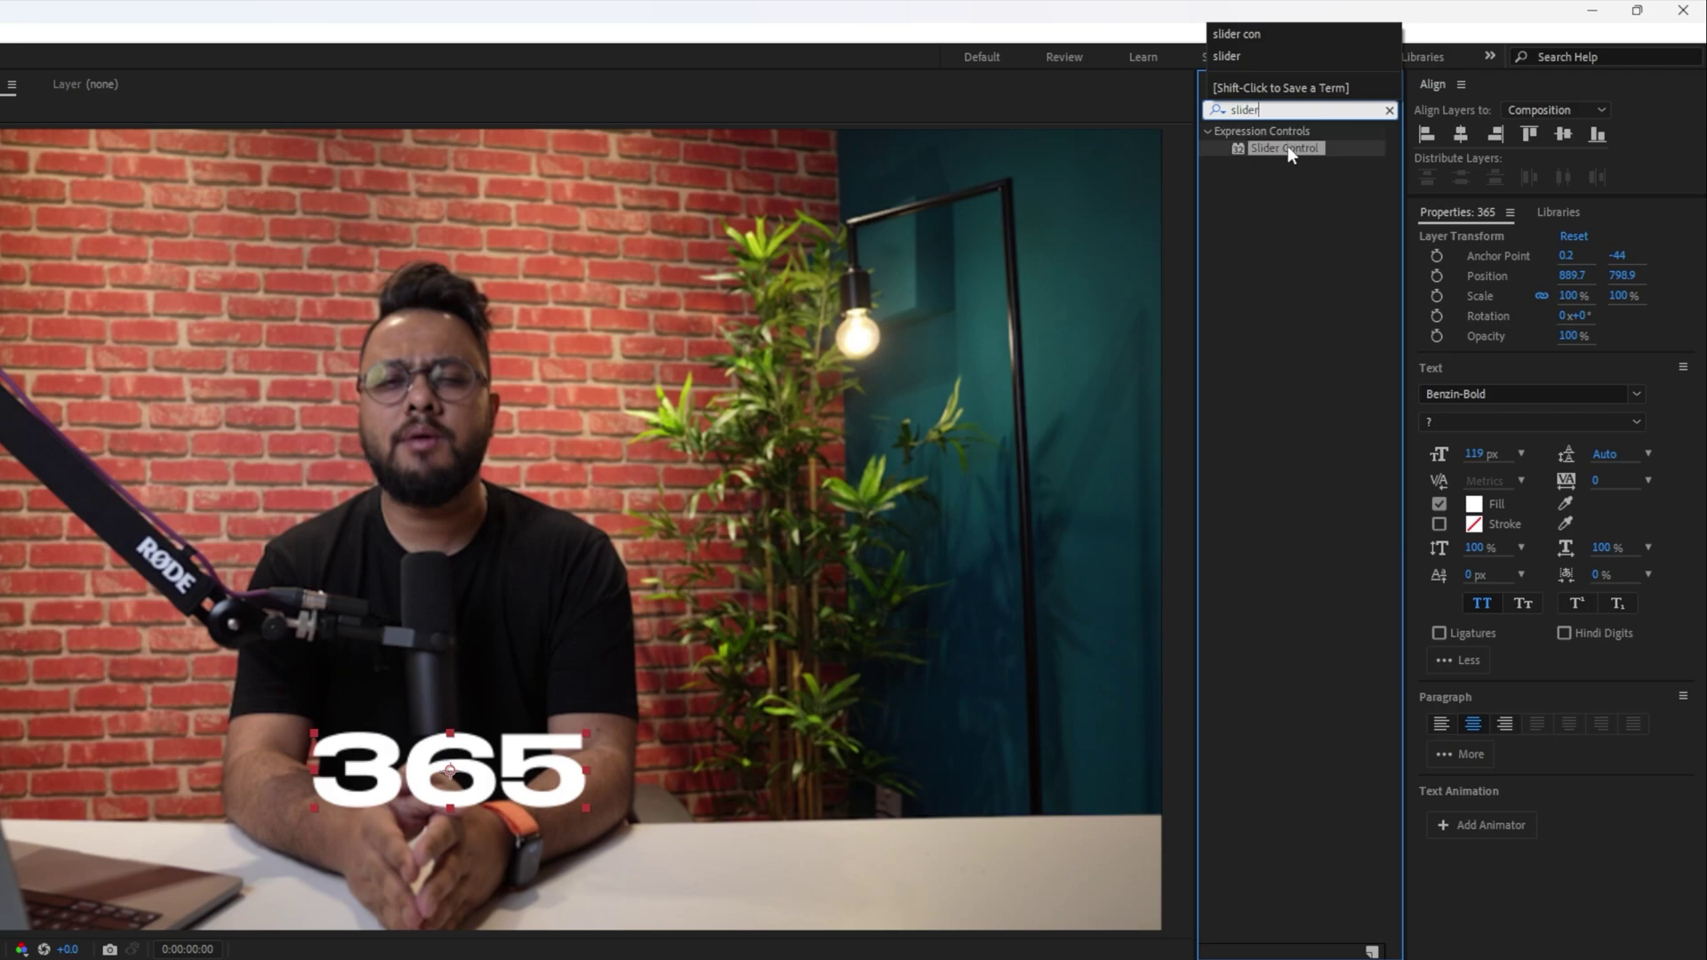
double_click(1288, 146)
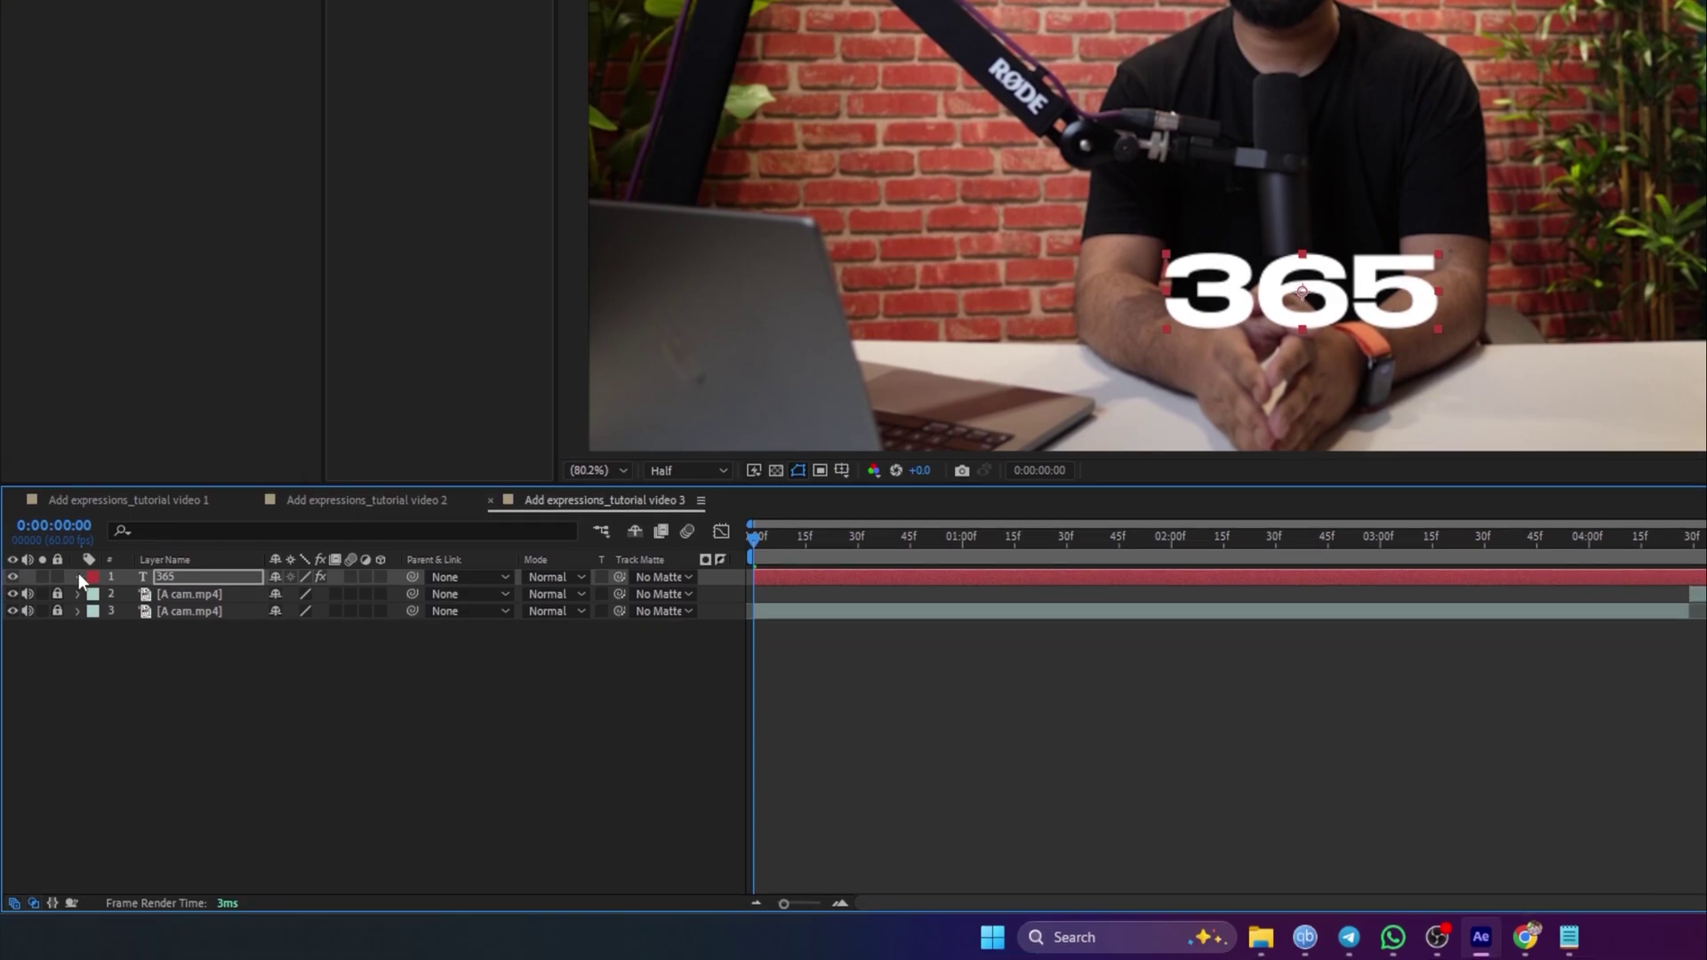
- Link the 365 layer's Source Text property to the Slider value of its Slider Control effect
left_click(78, 577)
left_click(95, 595)
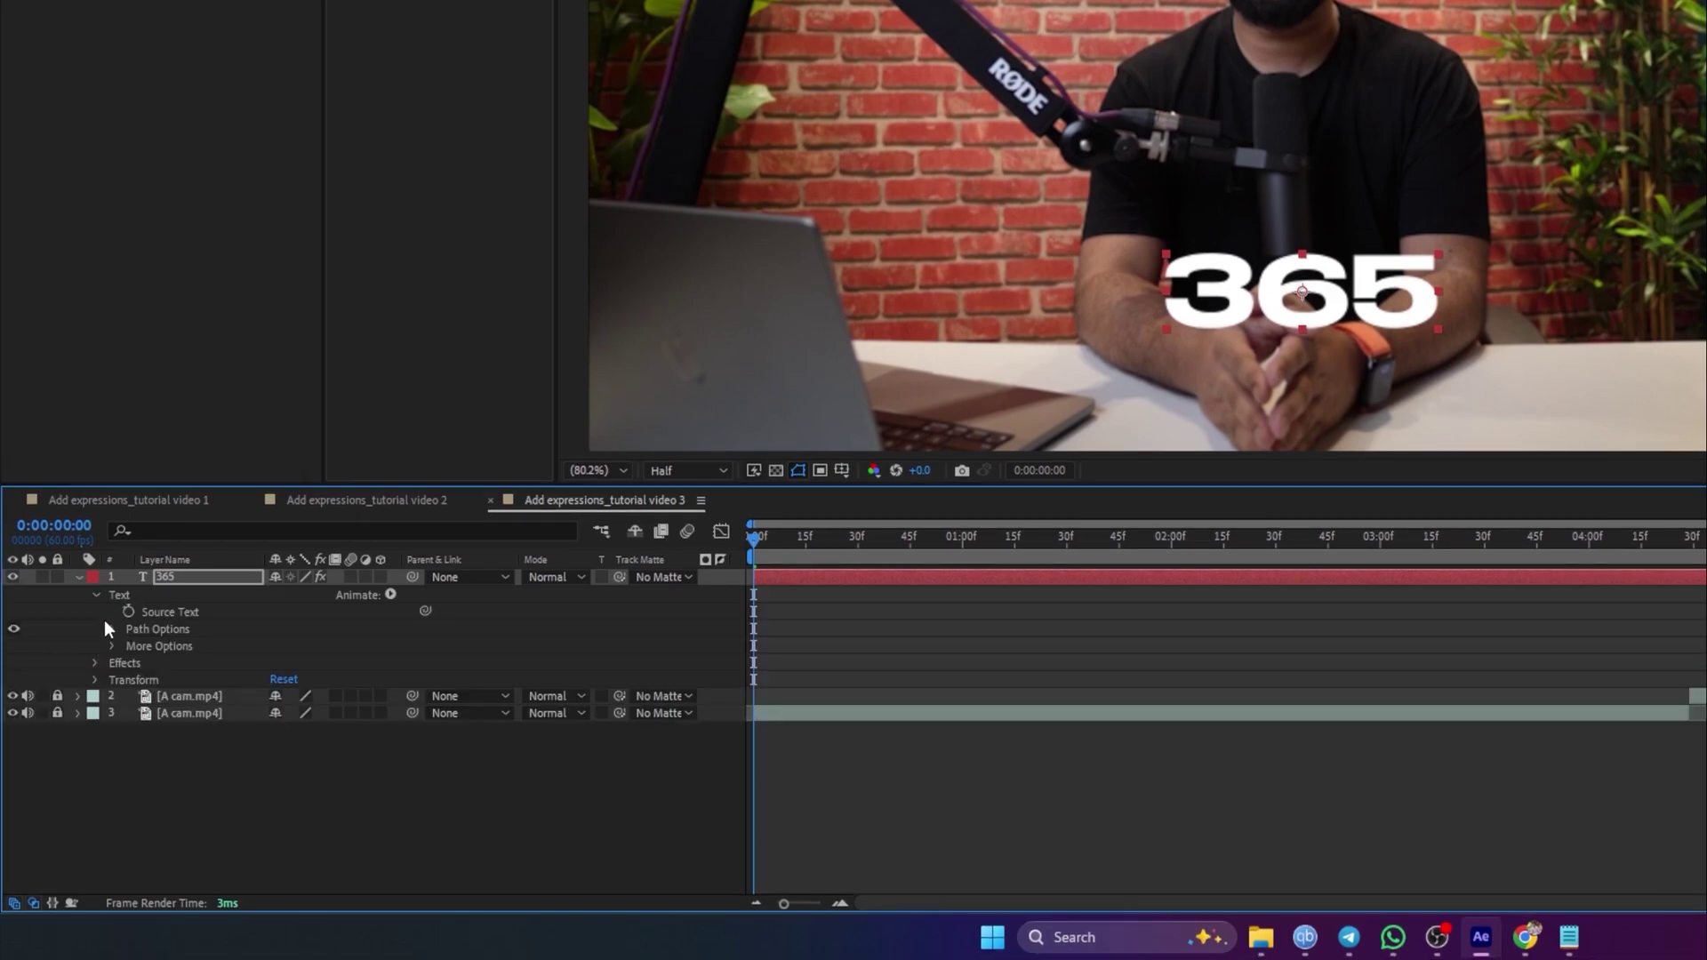
left_click(174, 613)
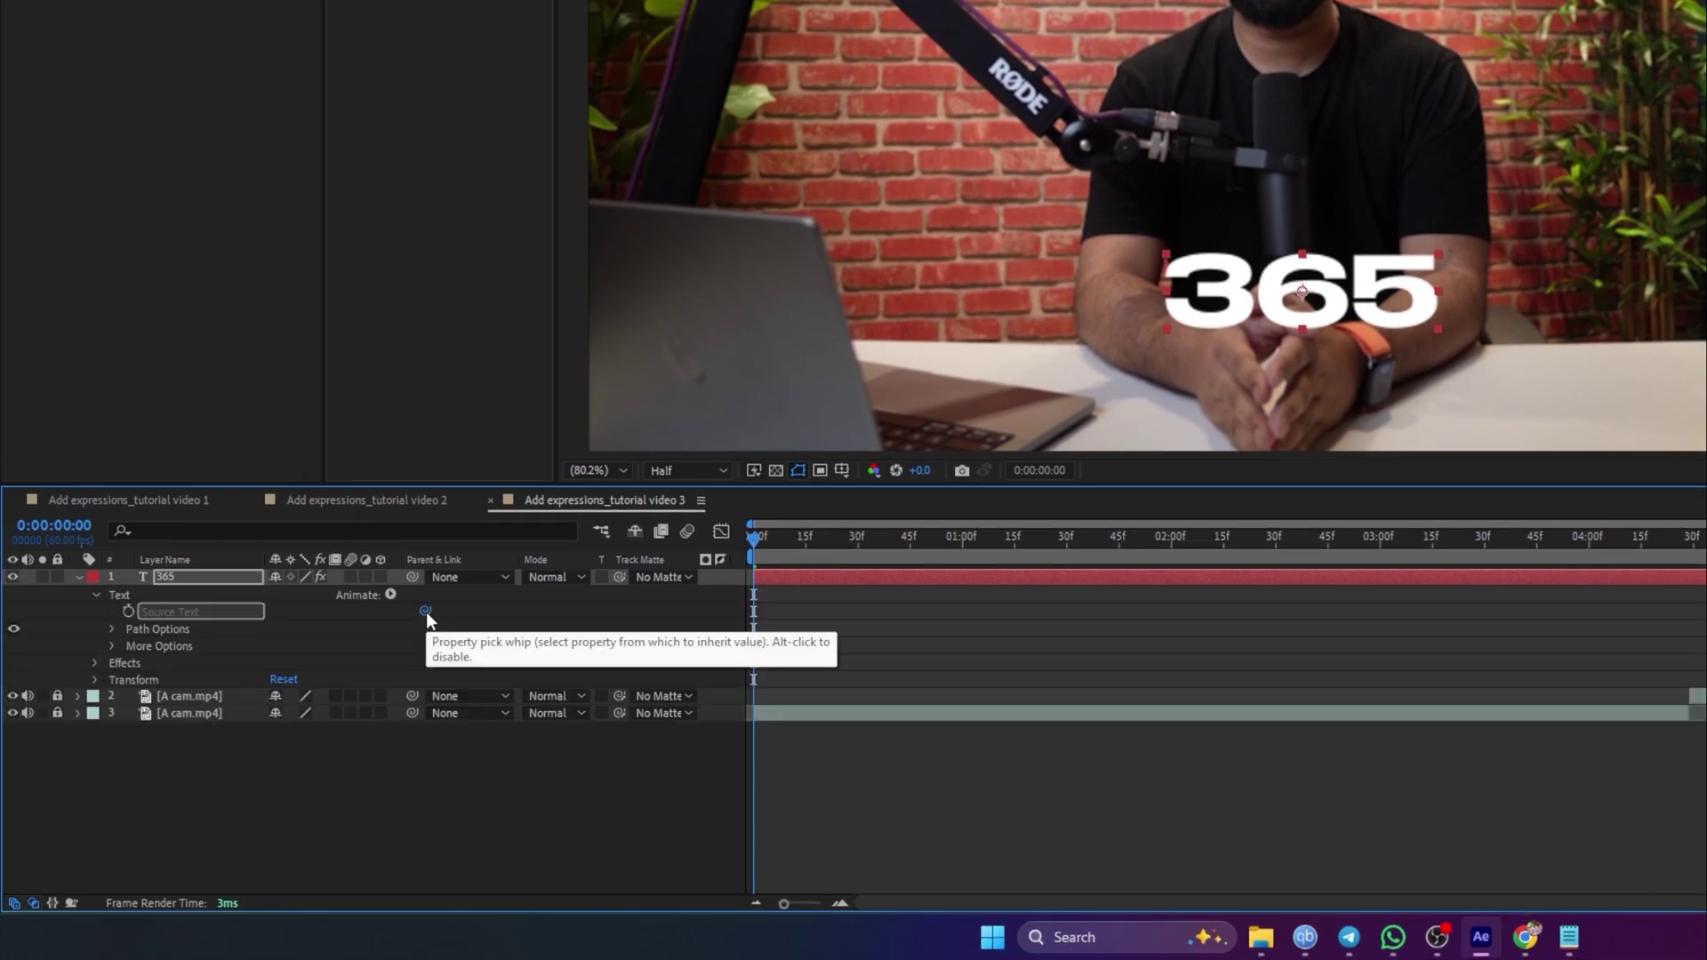
left_click_drag(425, 612, 74, 0)
left_click_drag(75, 58, 62, 0)
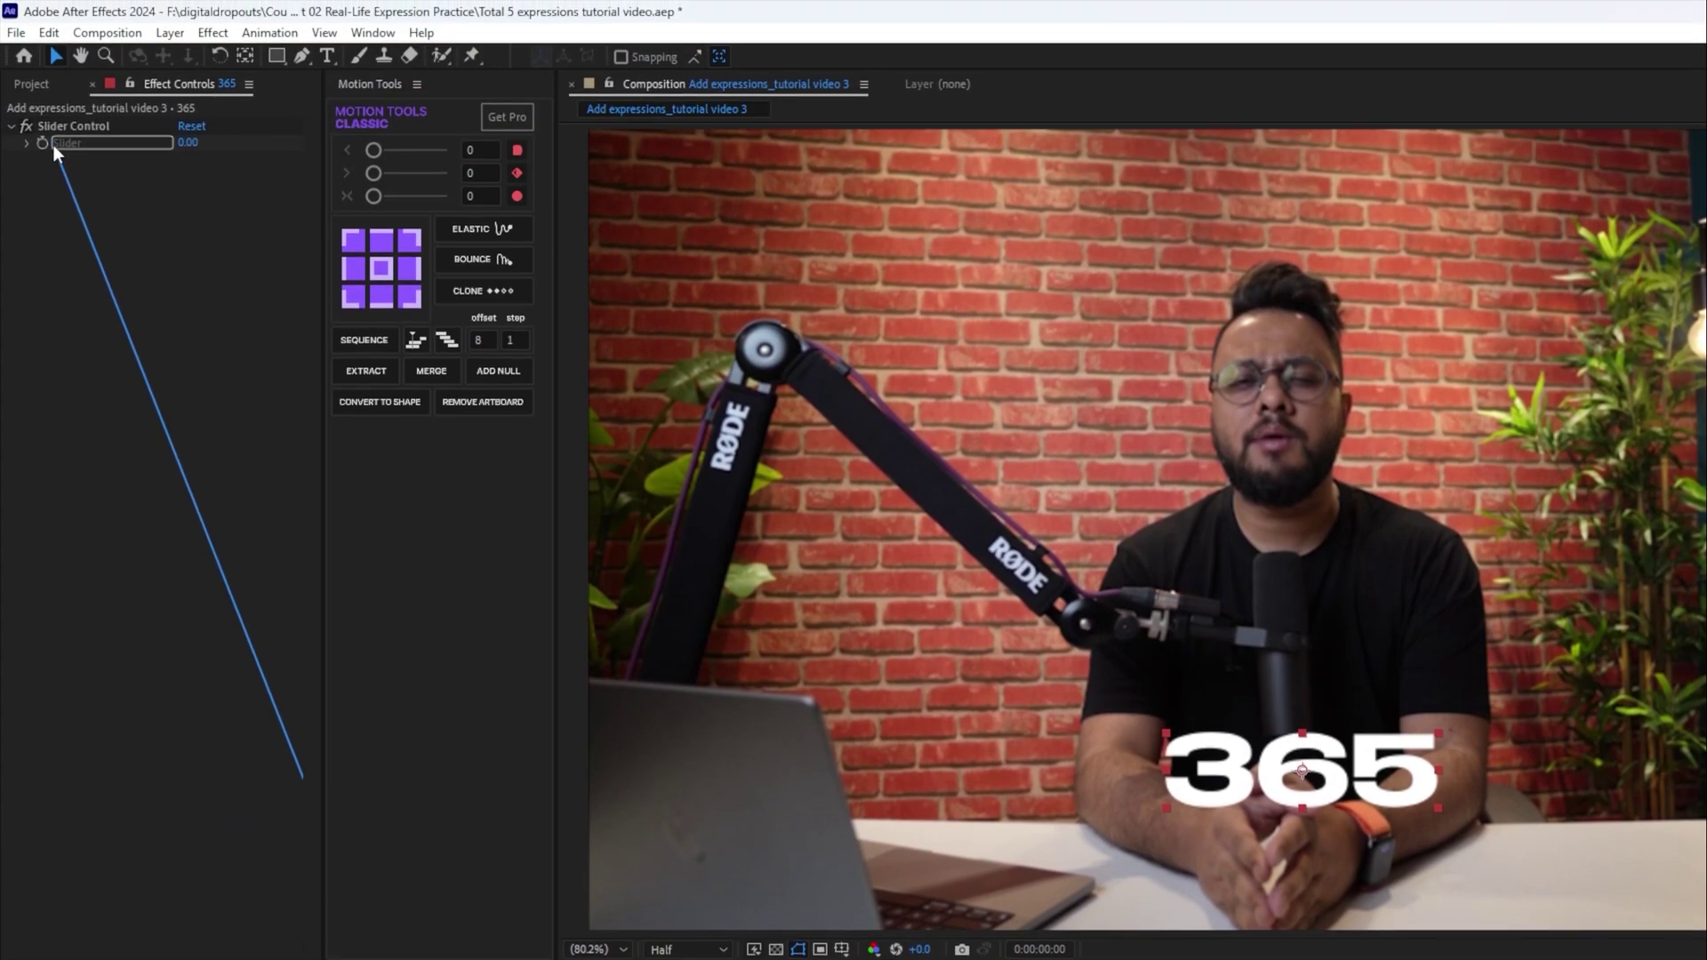
left_click_drag(63, 146, 62, 146)
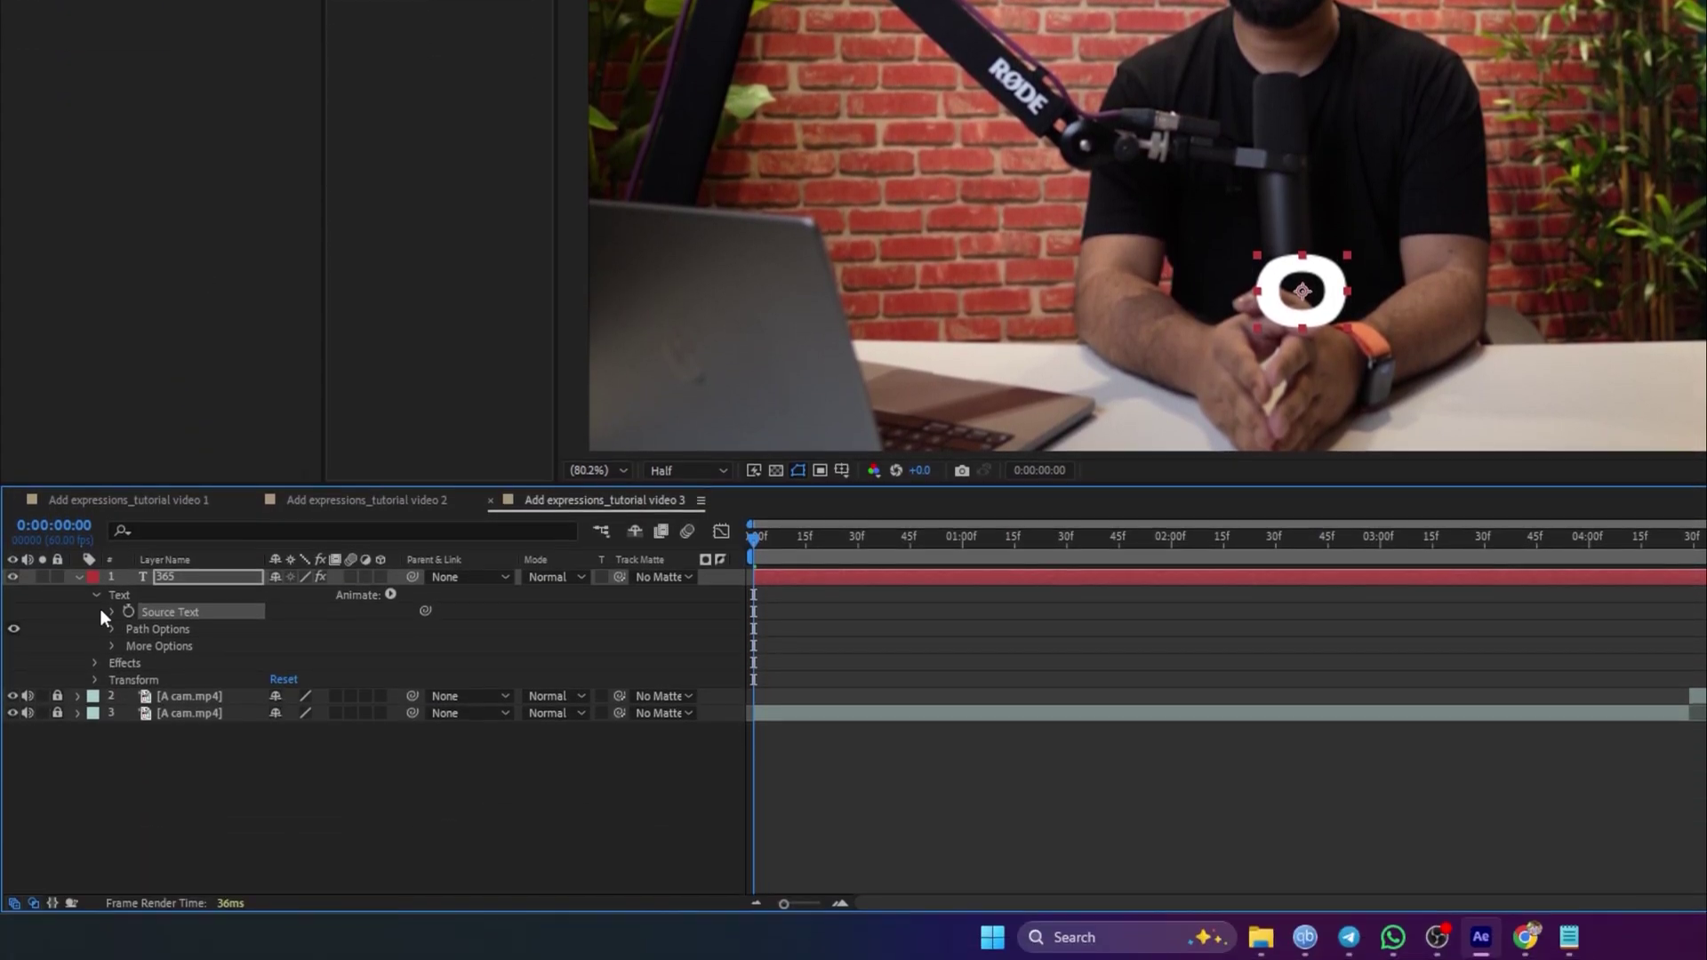
- Reveal the Source Text expression and examine its code without editing it
left_click(110, 612)
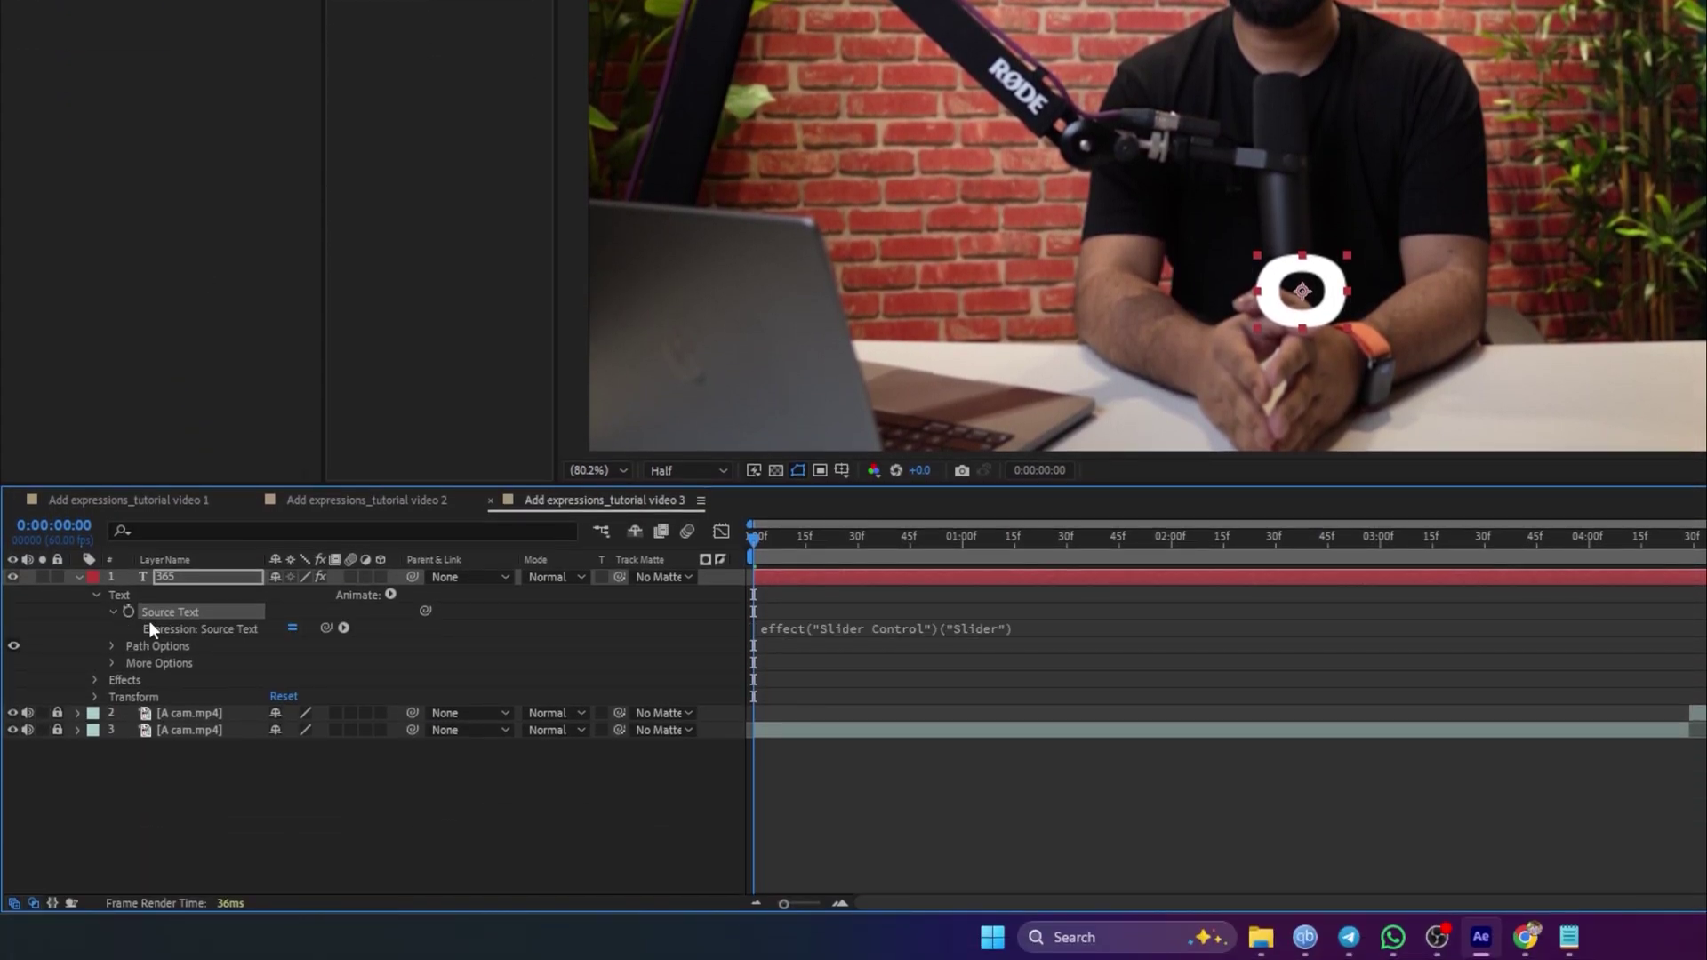
left_click(807, 635)
left_click(1030, 628)
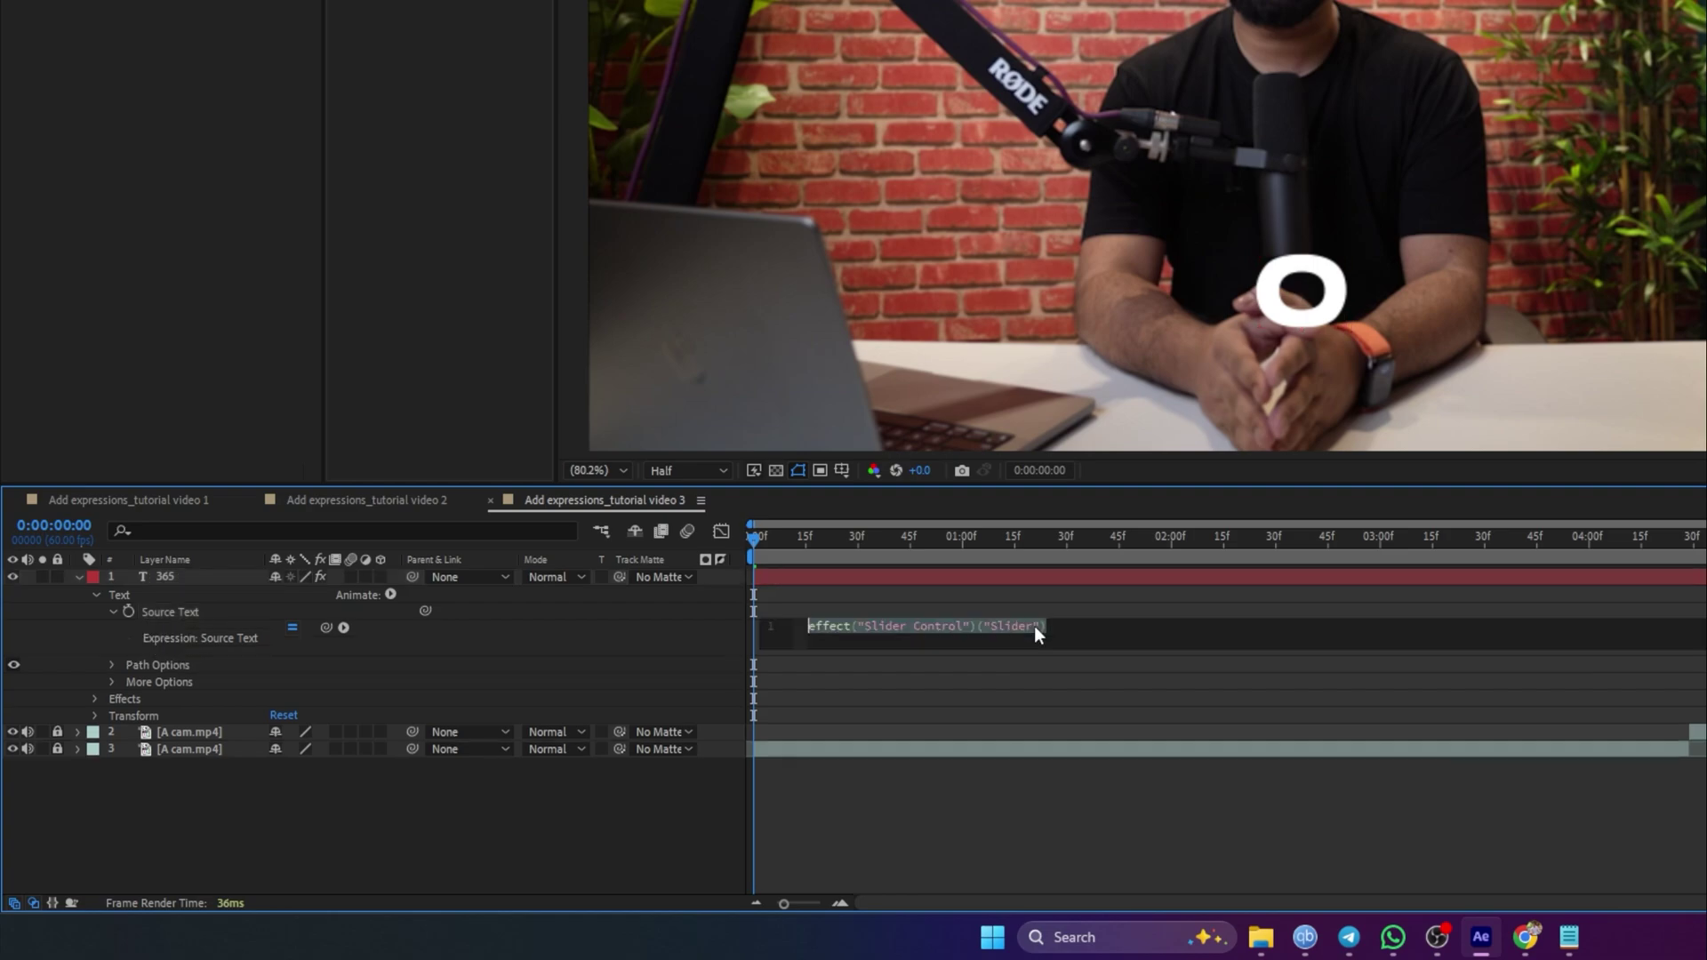
left_click(1081, 628)
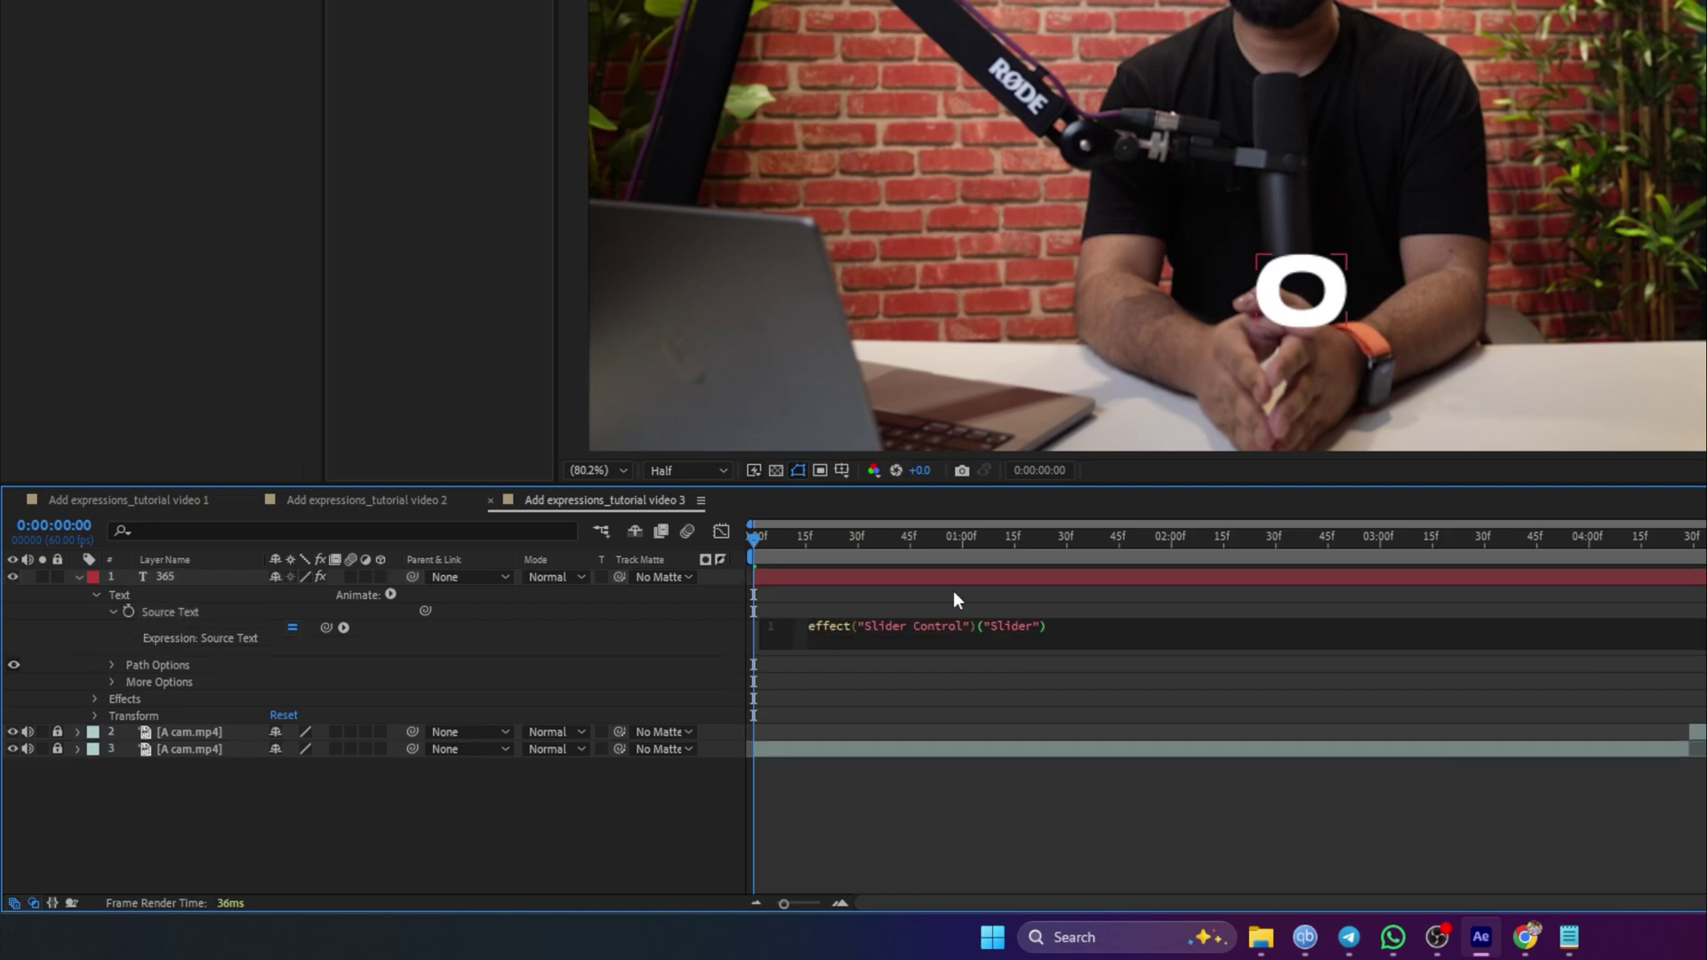
left_click(840, 555)
- Keyframe the Slider at its initial value at the composition's start, and set it to 365 at 0:00:01:01
left_click(774, 574)
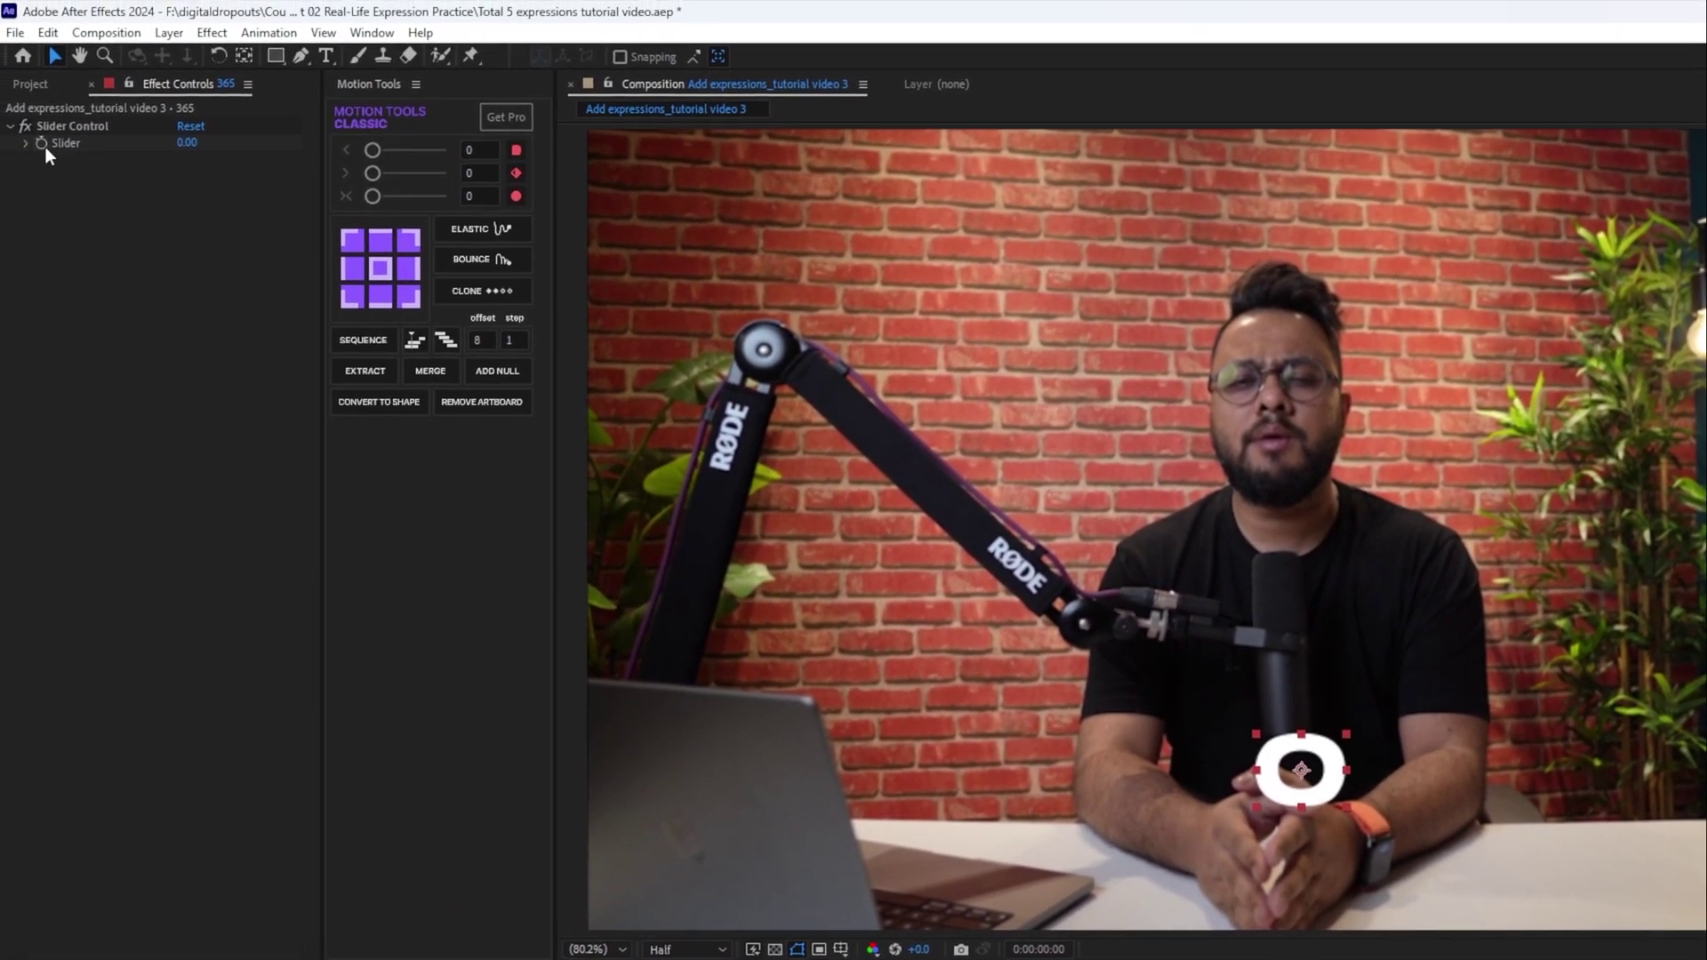
left_click(15, 126)
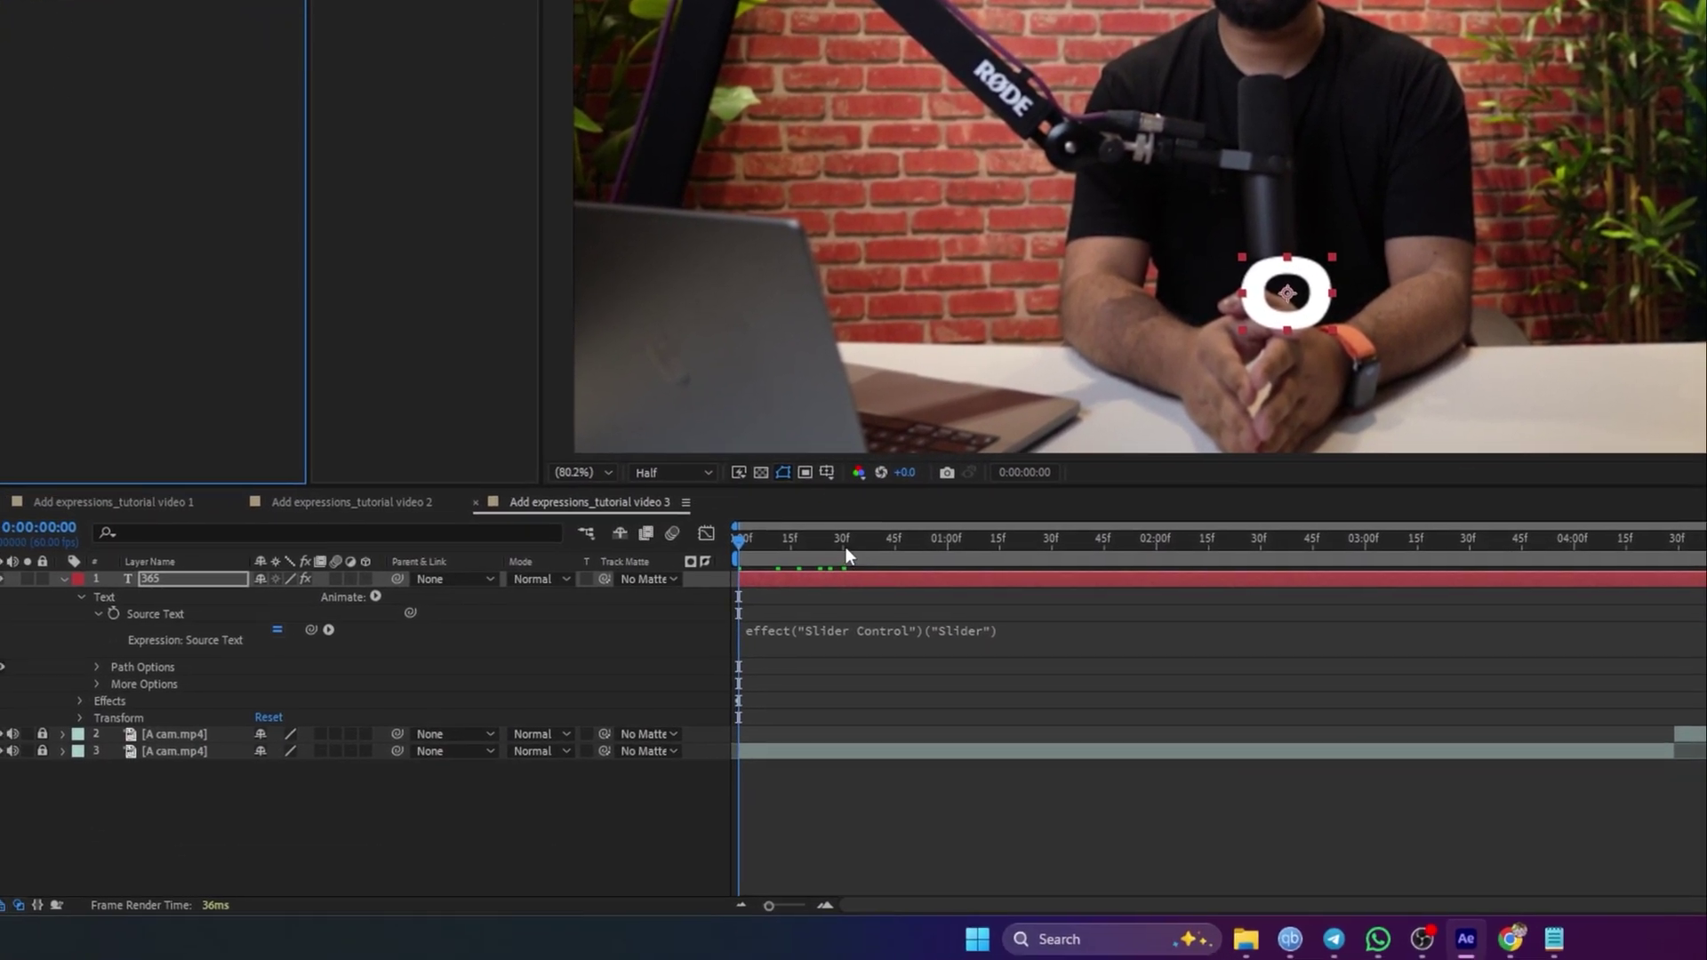
left_click_drag(846, 547, 956, 570)
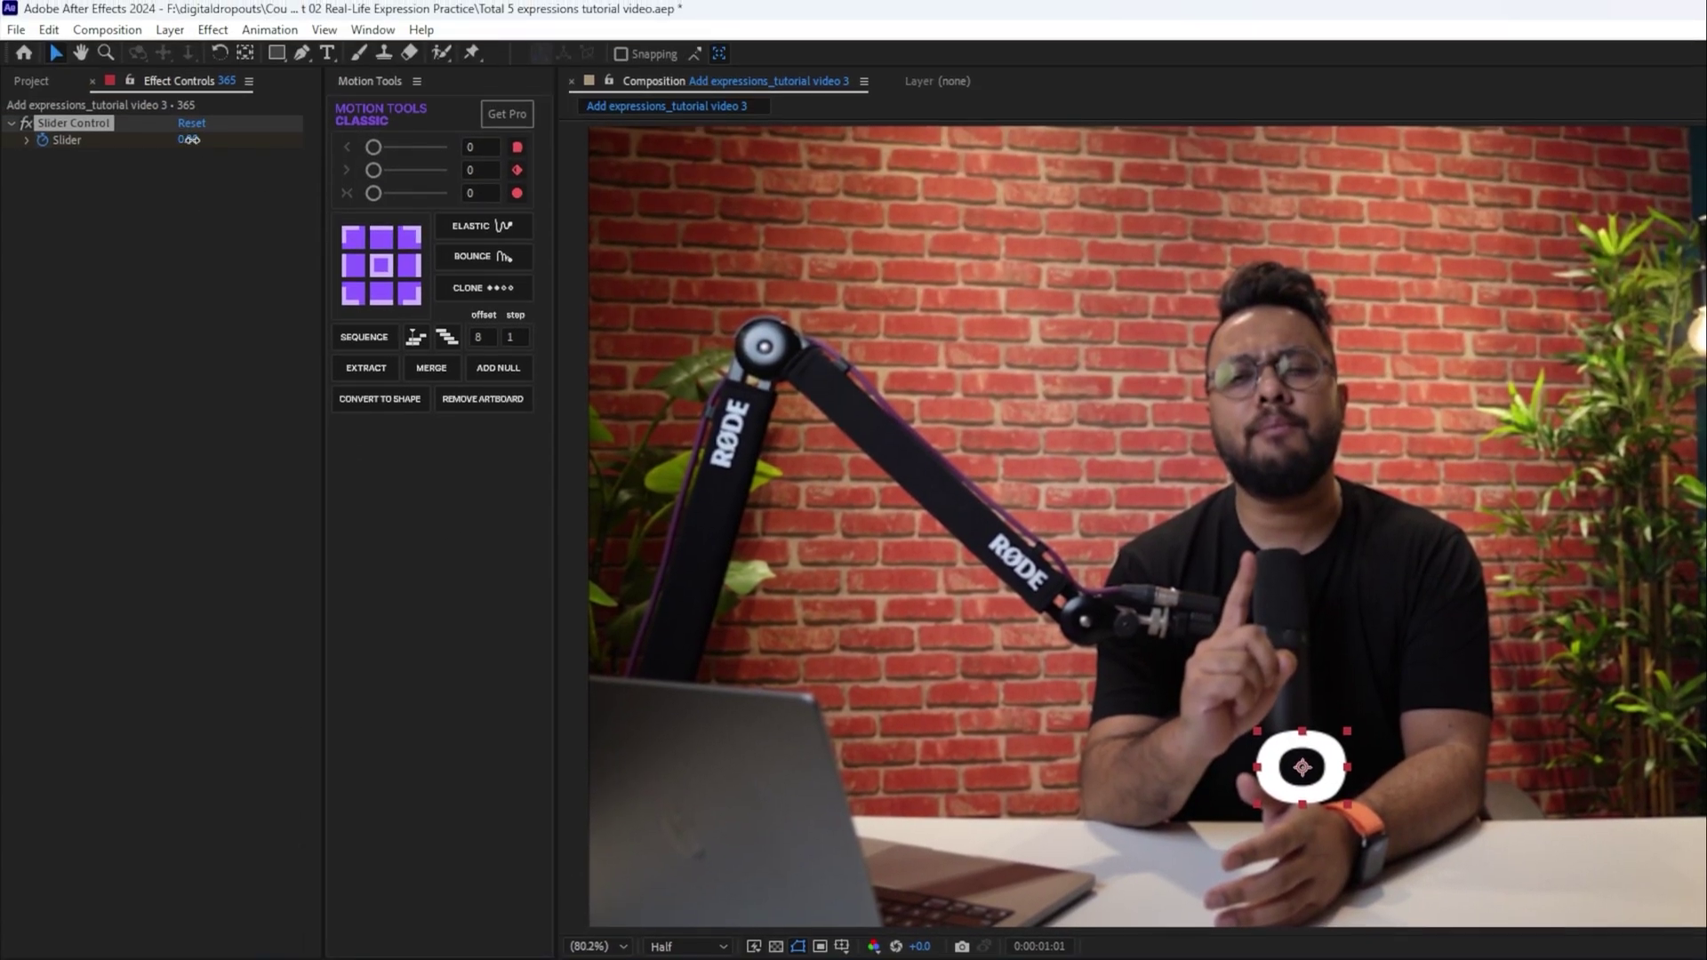
left_click(188, 140)
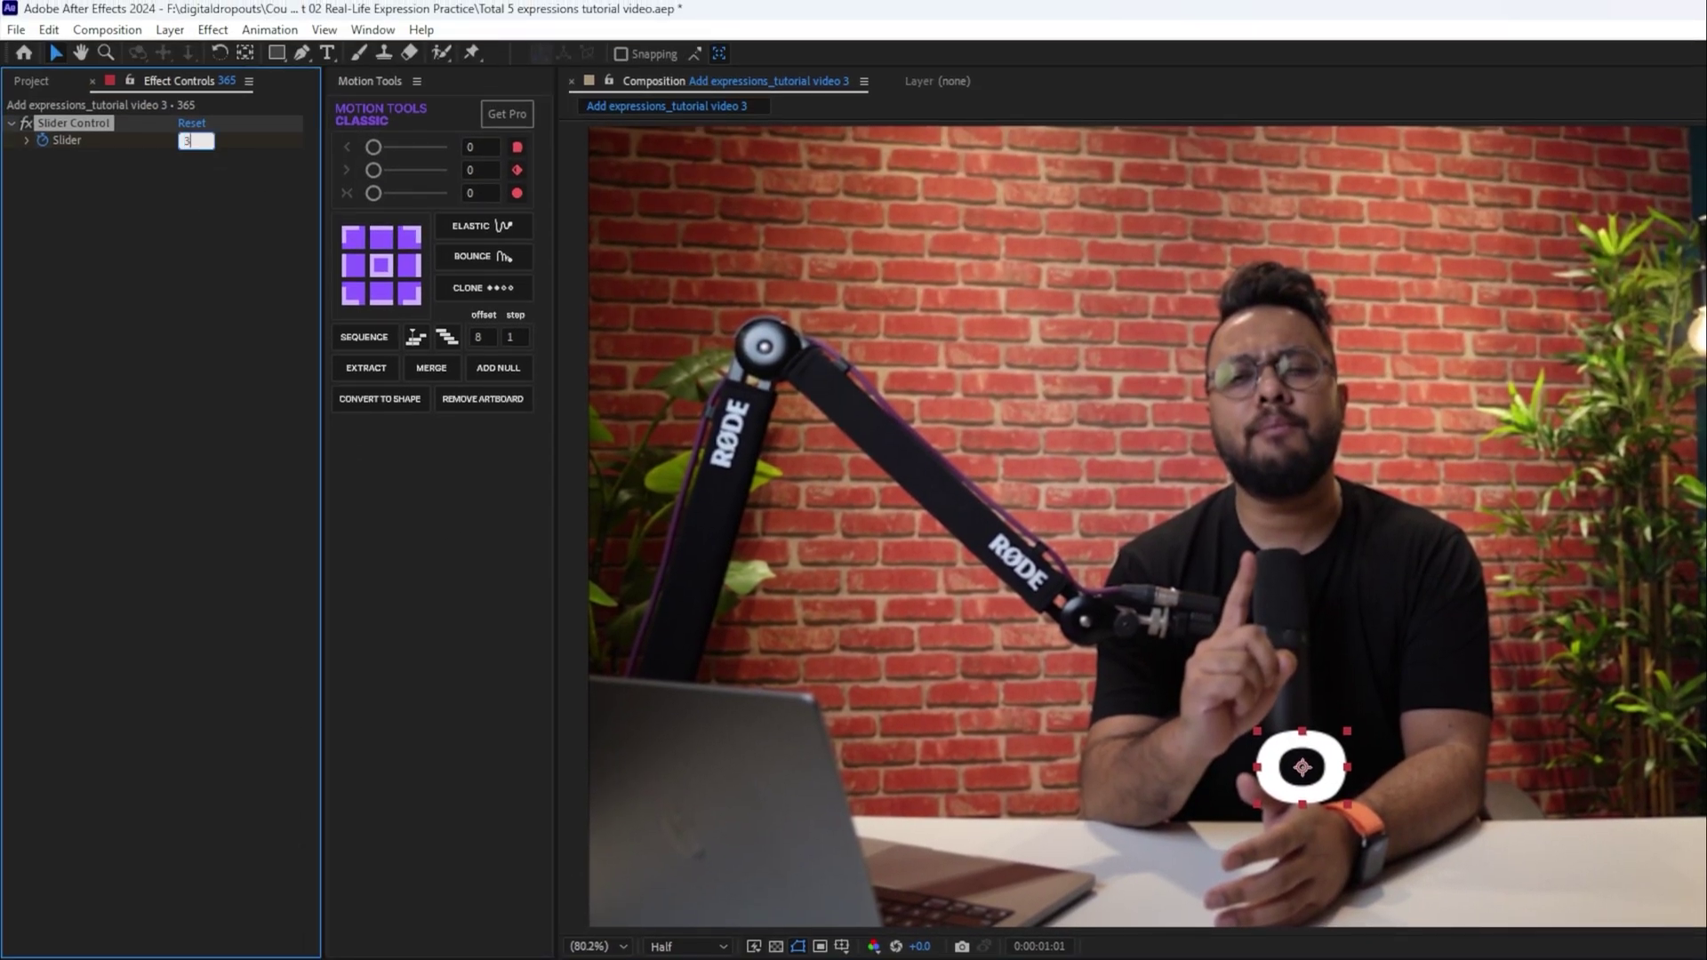
type("365")
key("Return")
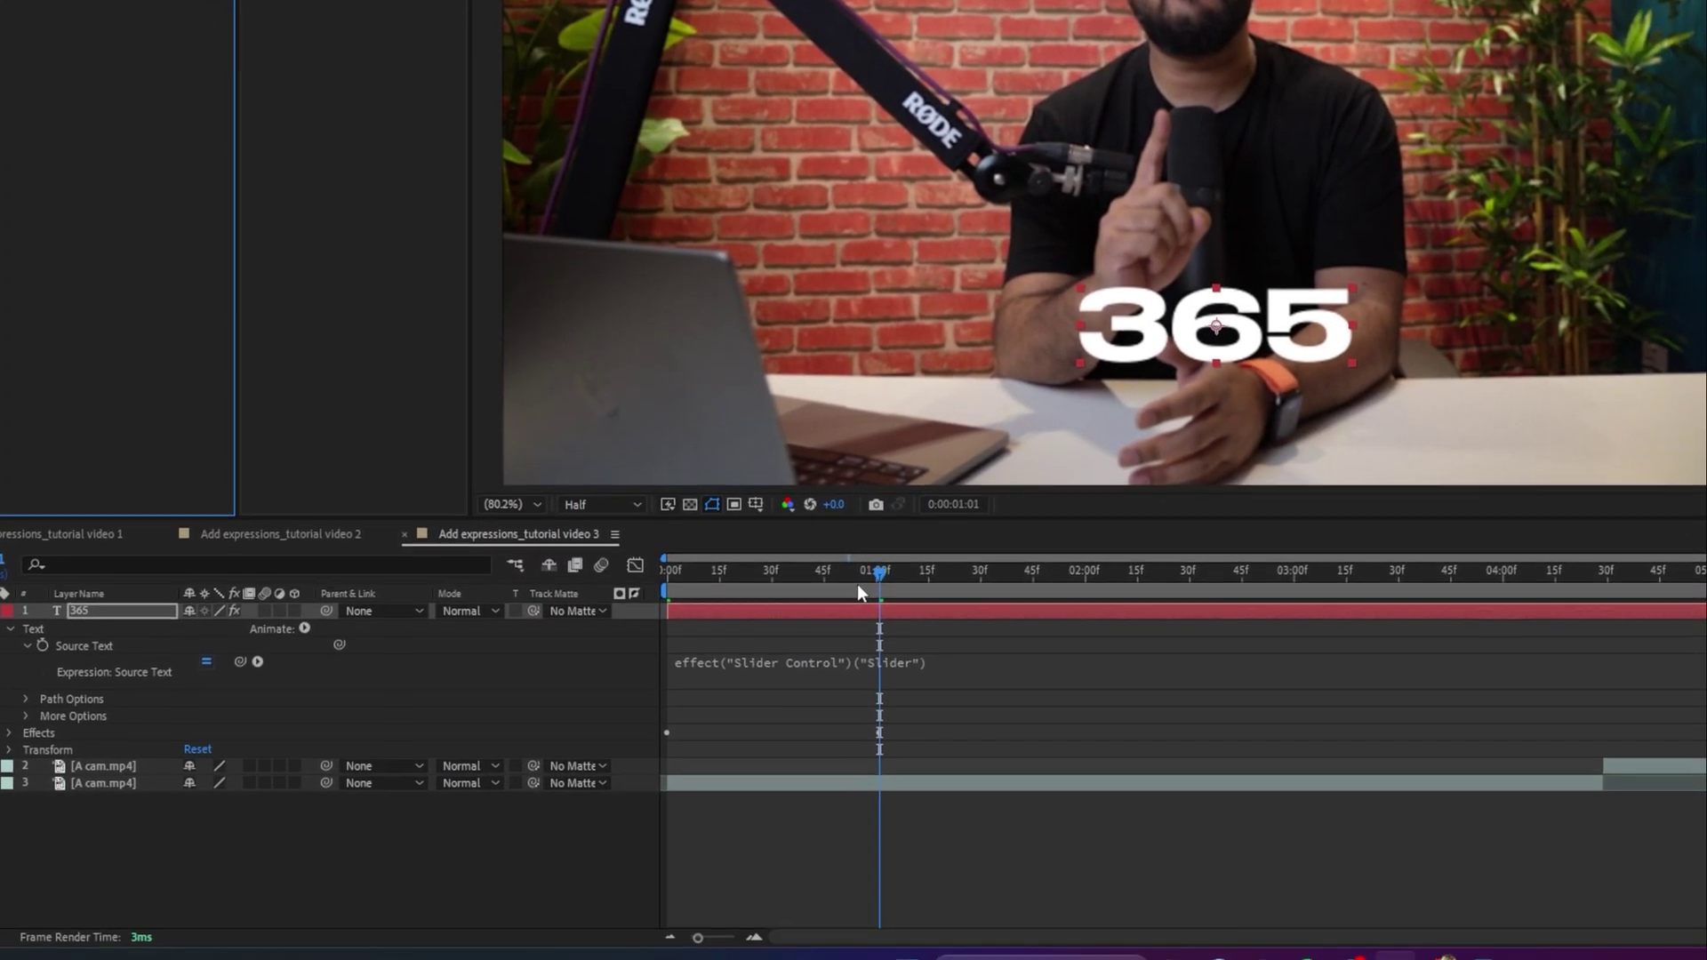
- Play the counting animation from the start and check the number shown at 0:00:01:00
left_click_drag(866, 579, 702, 546)
key("space")
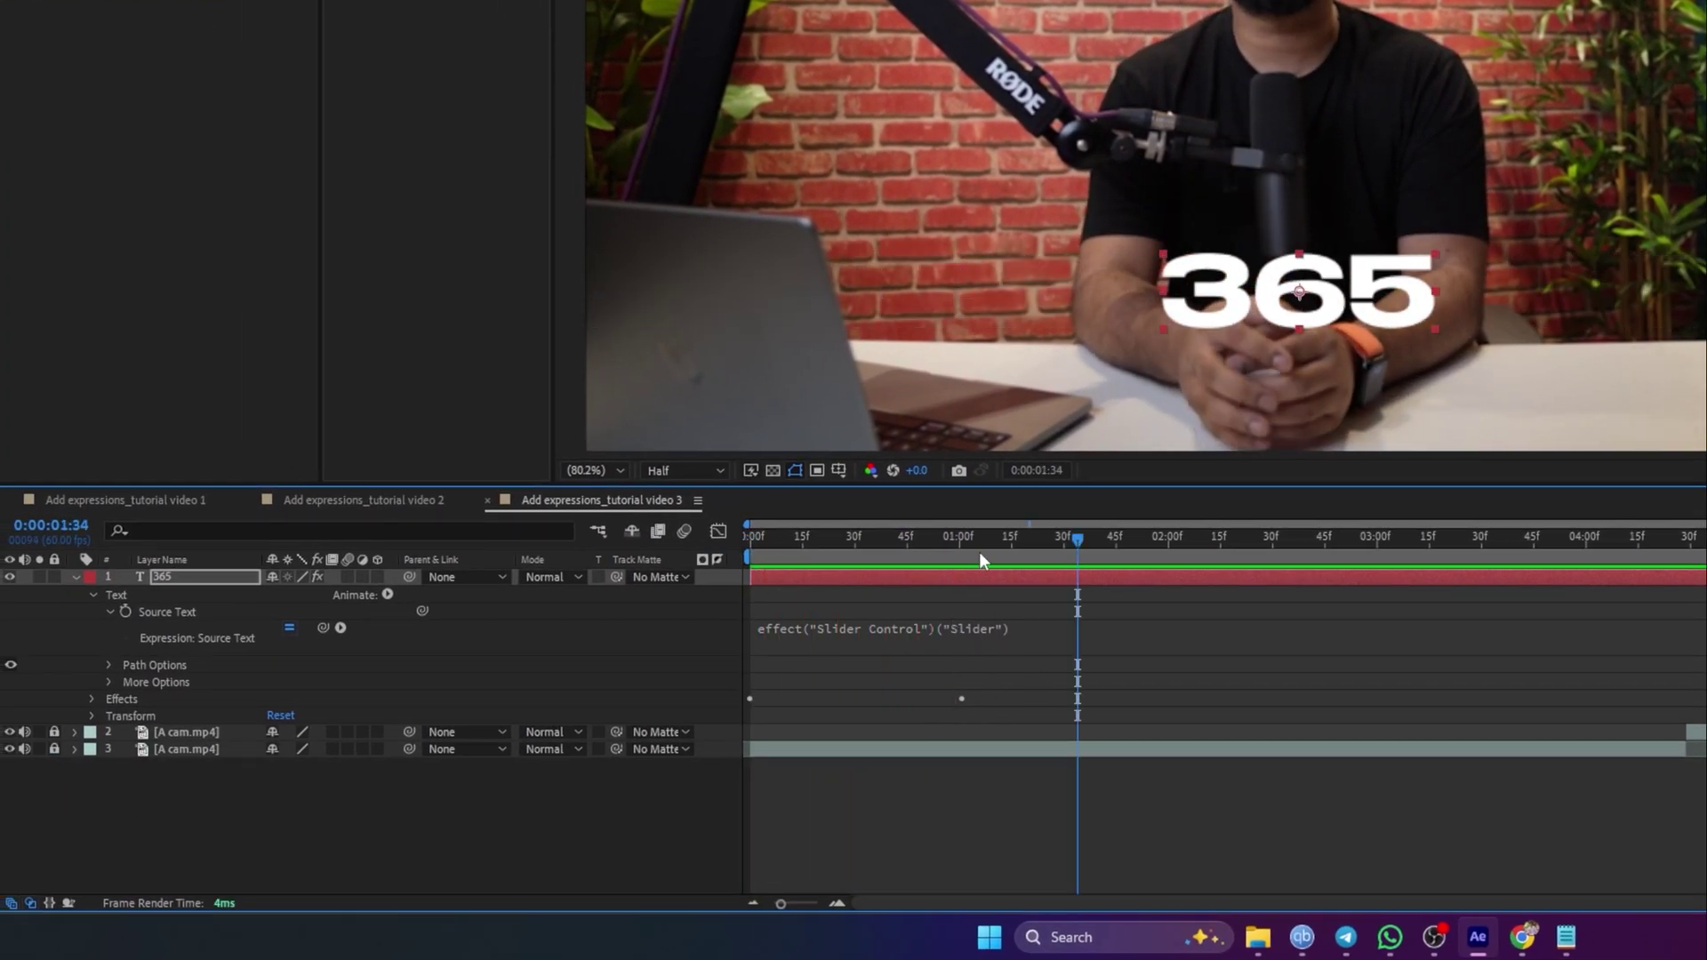
left_click_drag(973, 551, 958, 557)
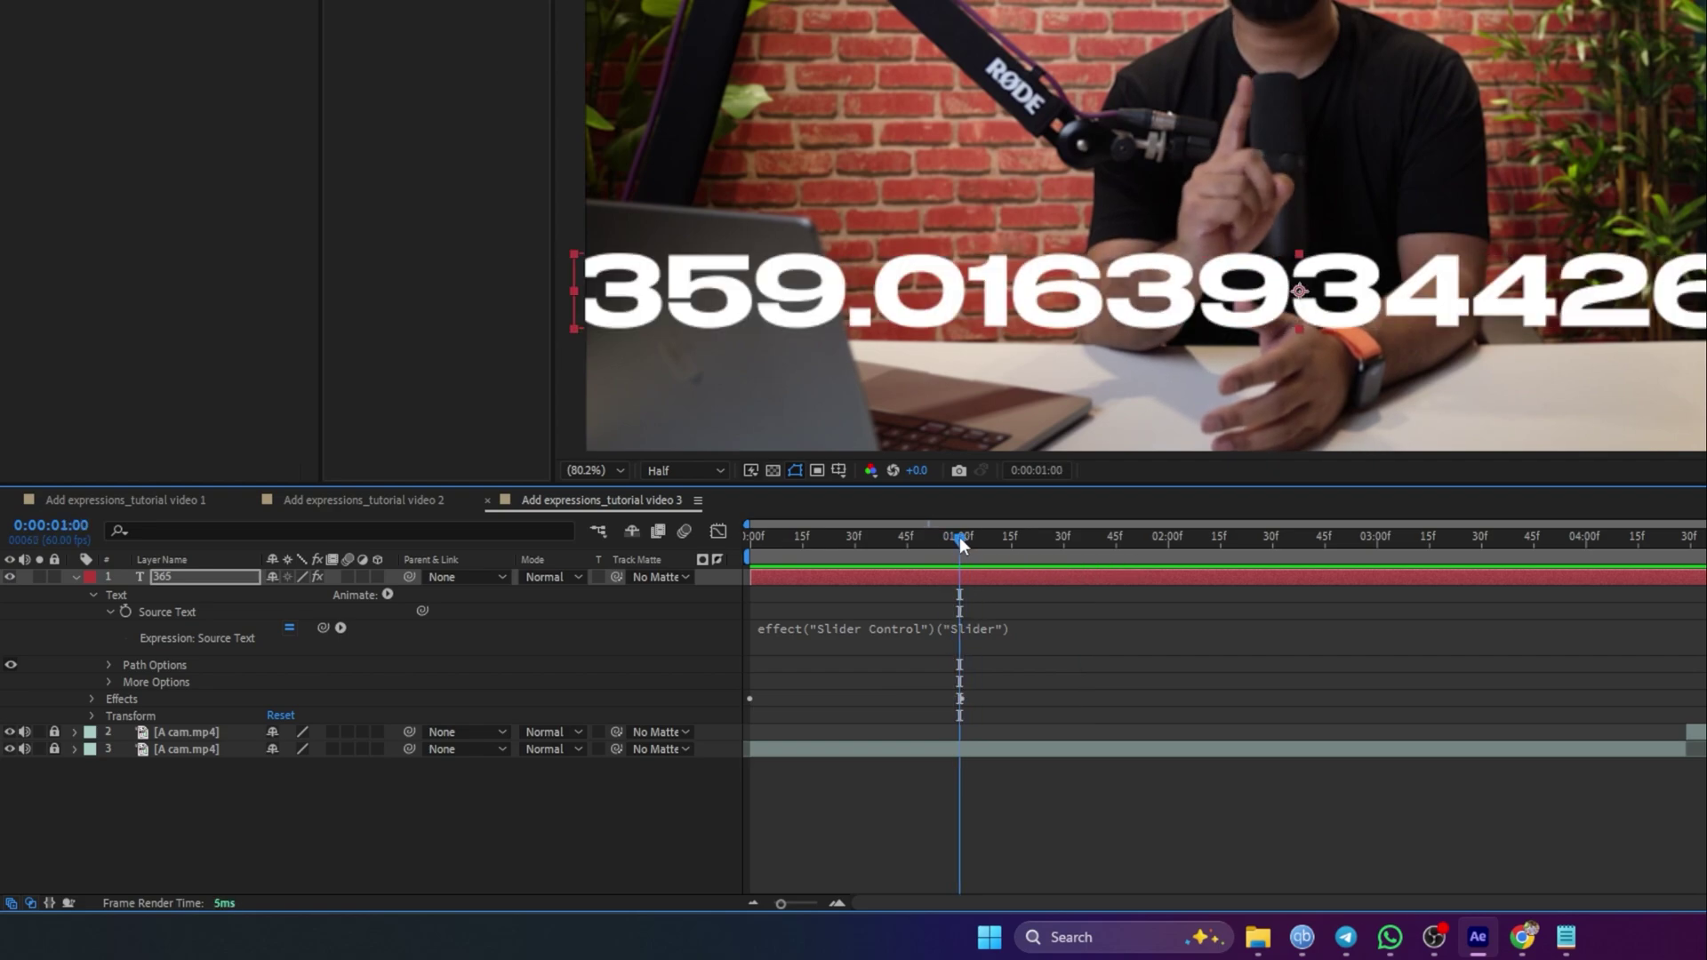
- Append .value.toFixed() to the Source Text expression so the counter shows whole numbers
left_click(1033, 629)
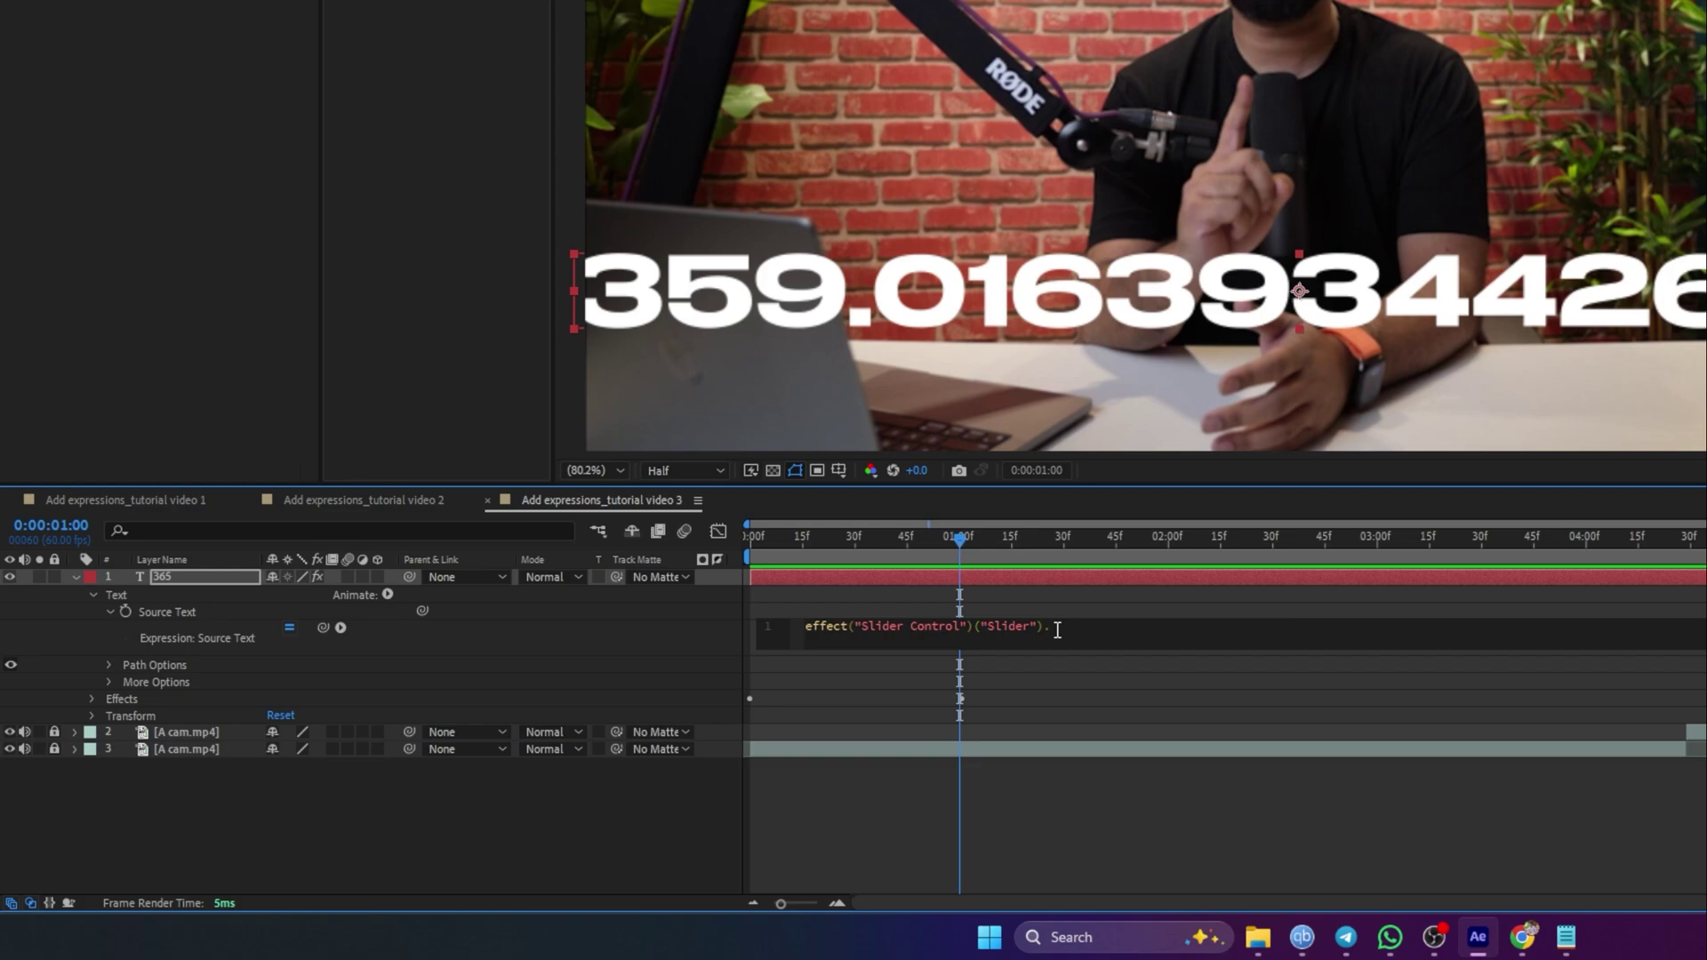
type(".valu")
key("BackSpace")
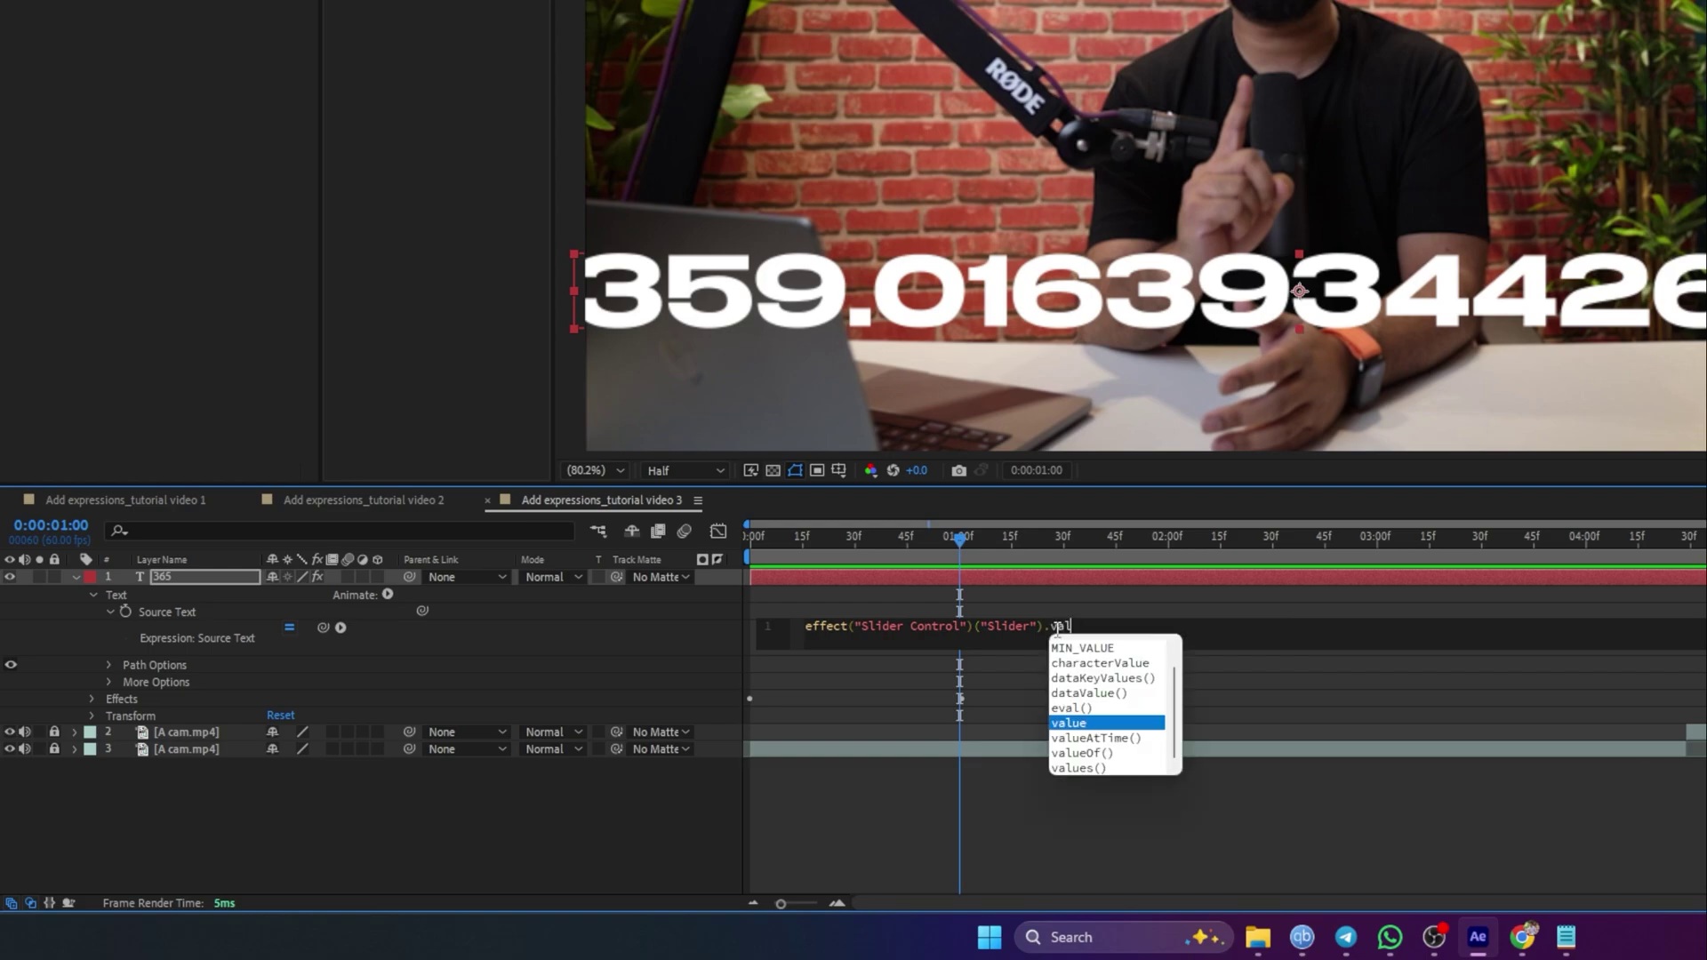
key("Return")
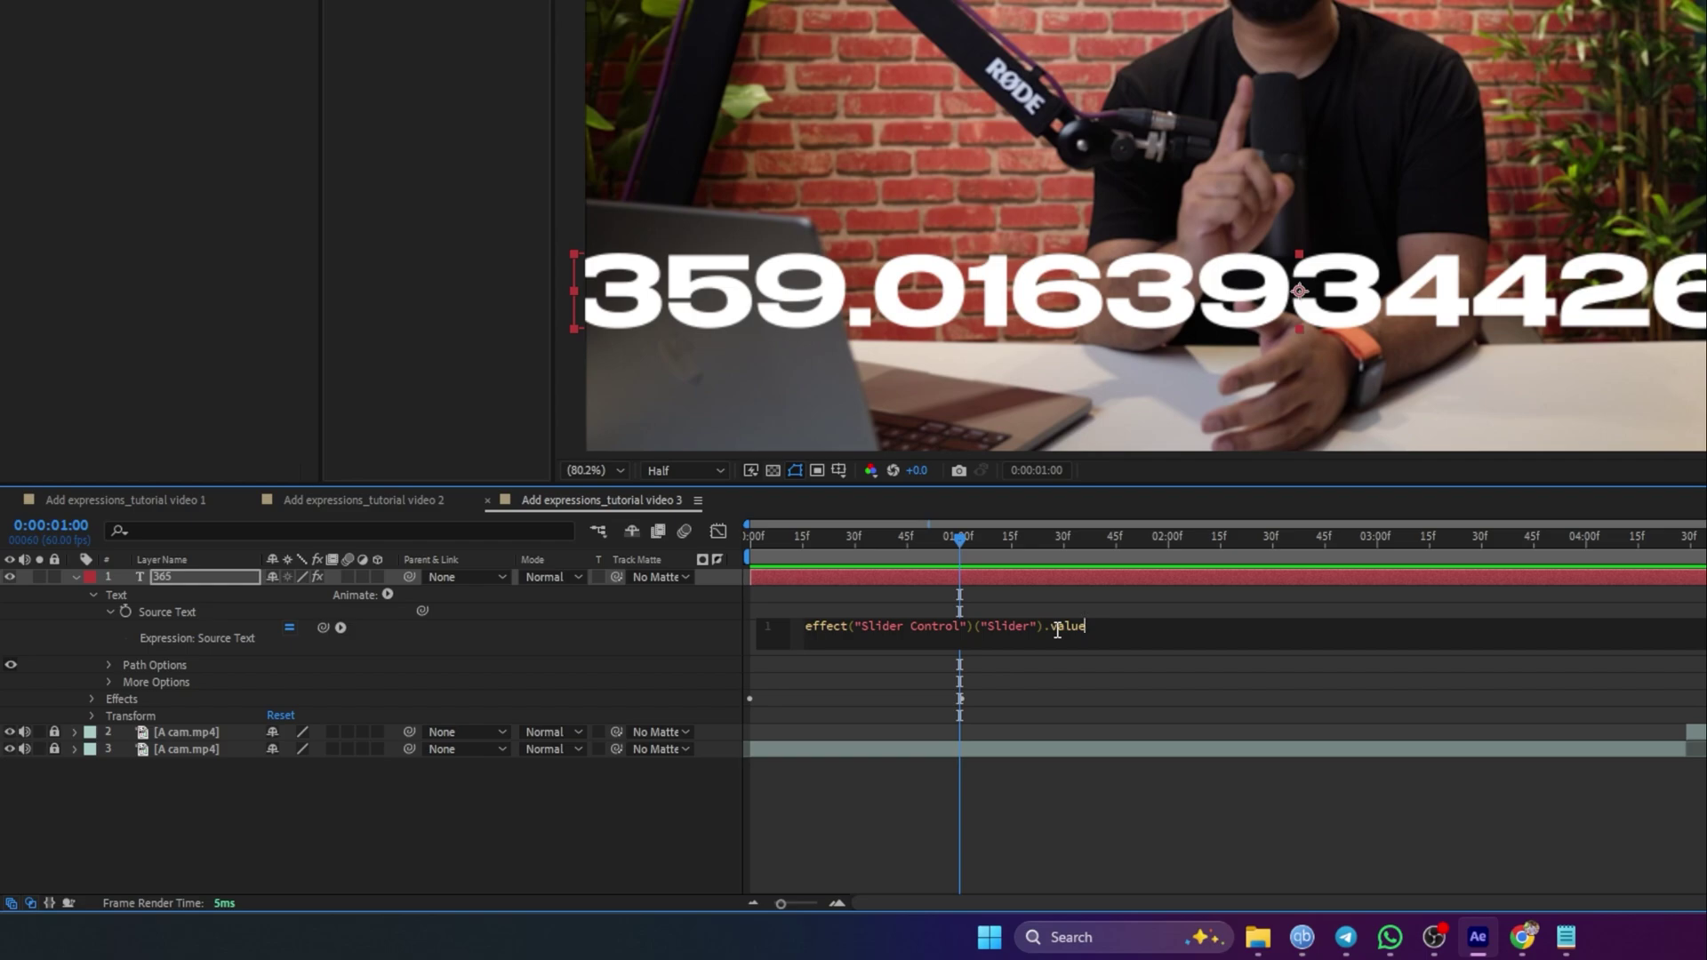
type(".Tof")
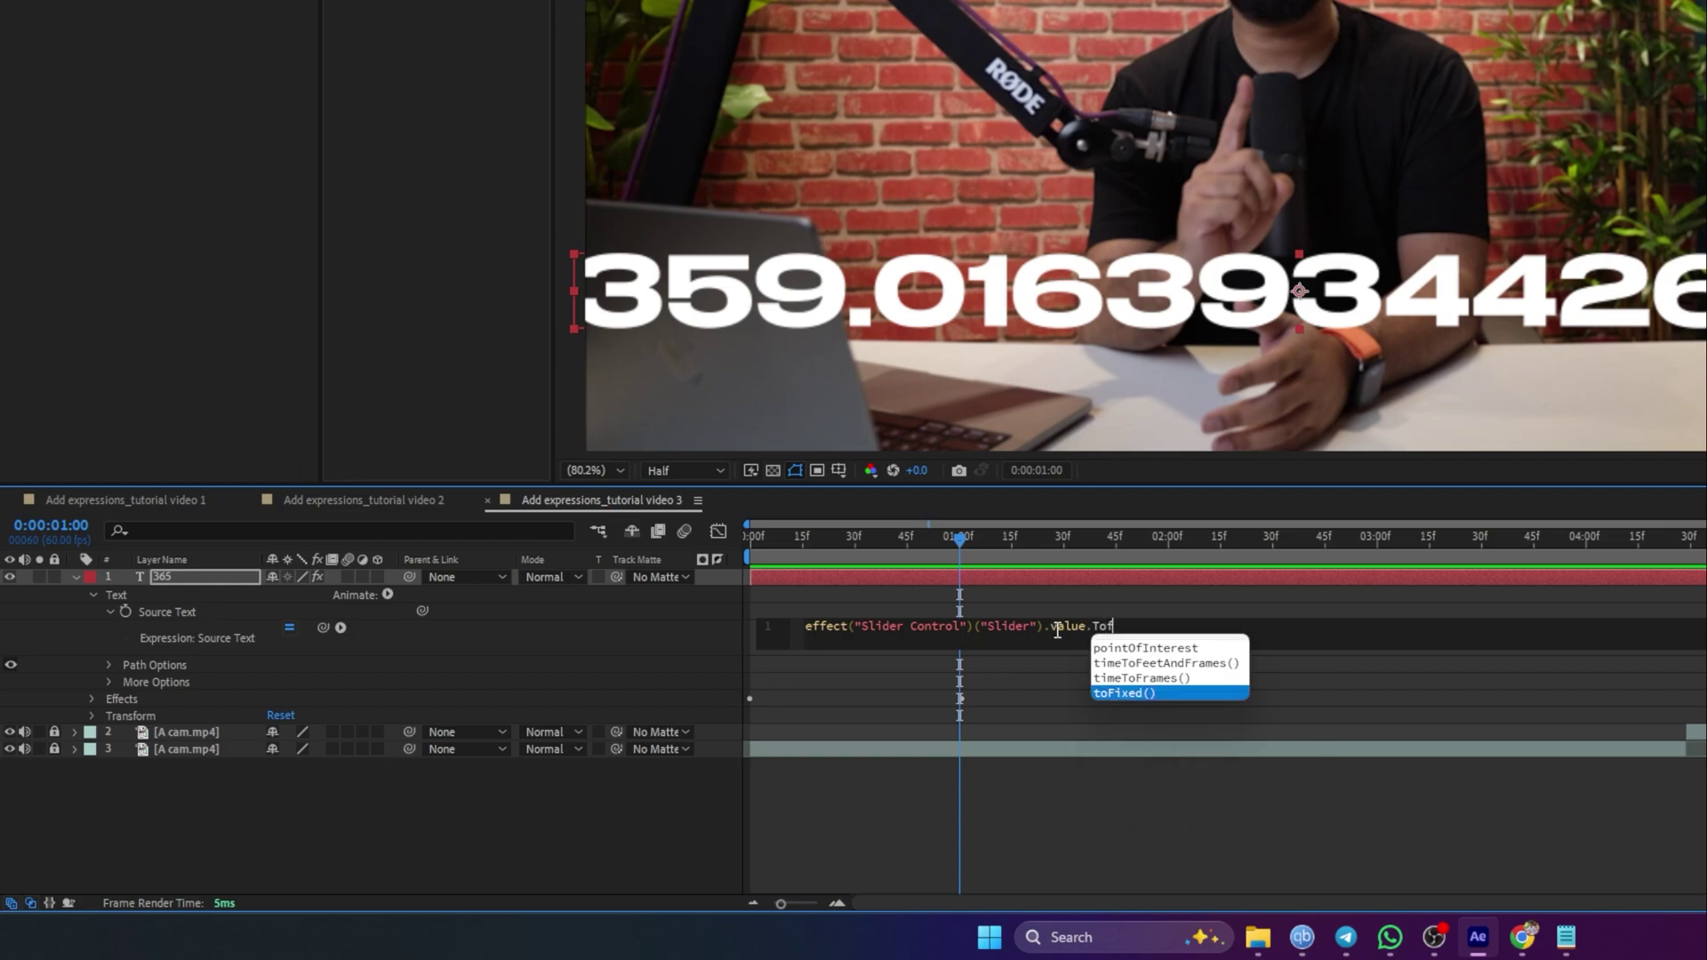
key("Return")
left_click(1093, 776)
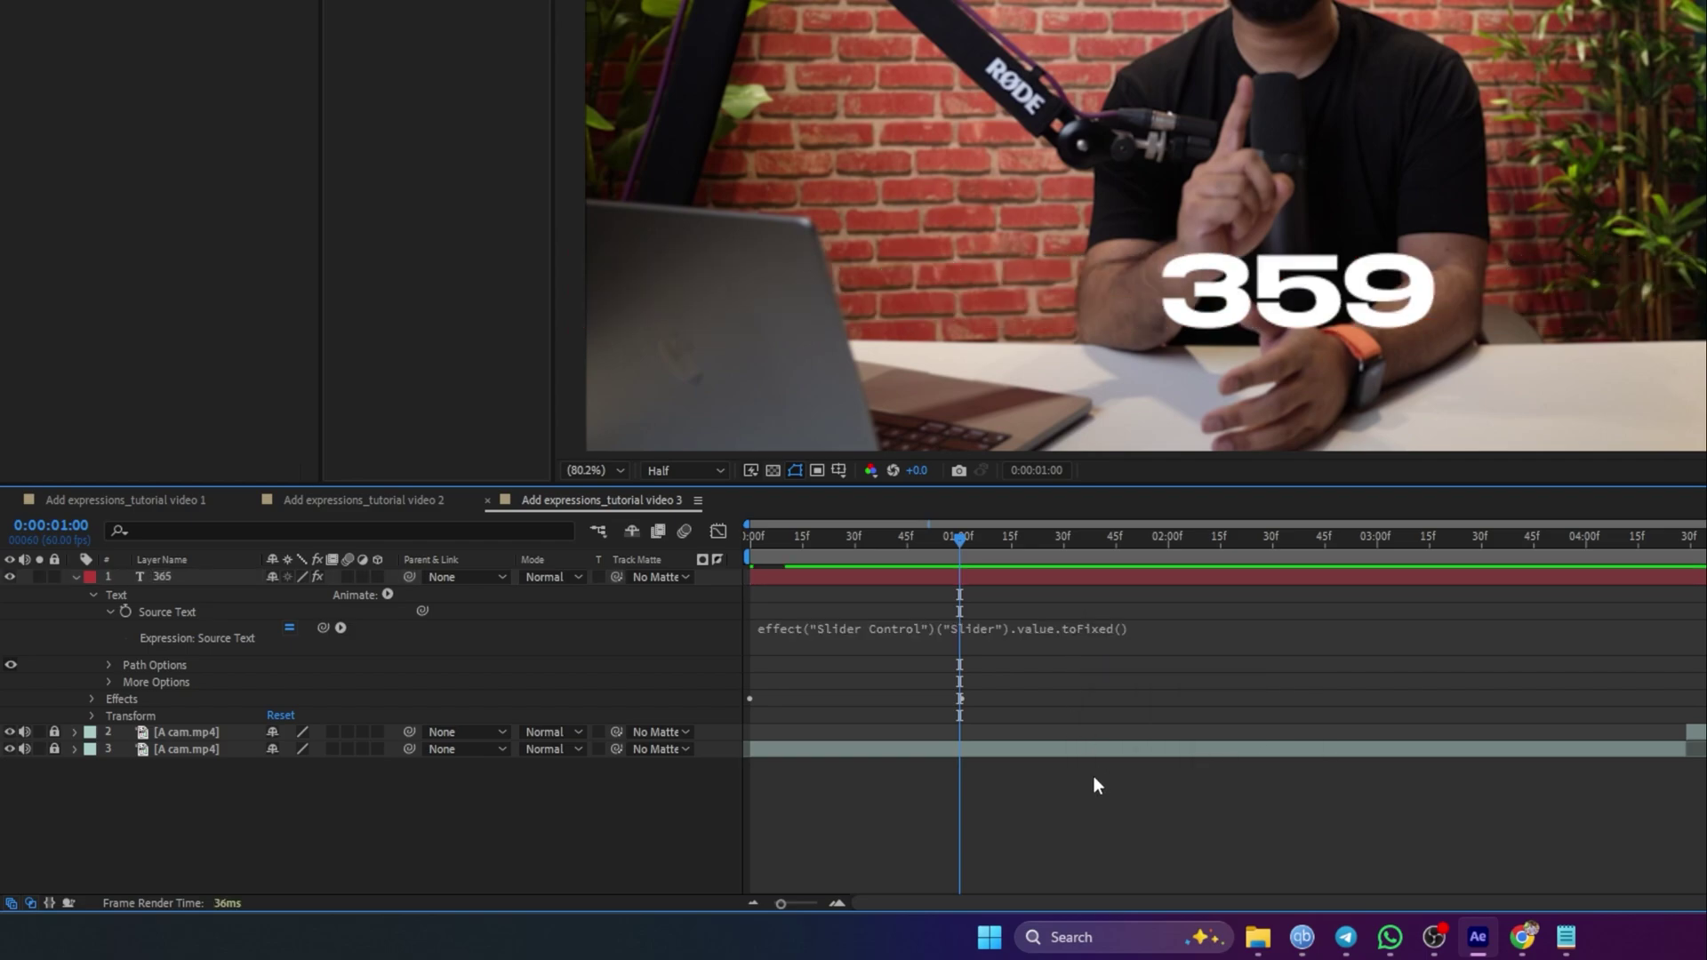
- Play the whole-number counter from the start and park the playhead at 0:00:01:35
left_click_drag(960, 539, 685, 560)
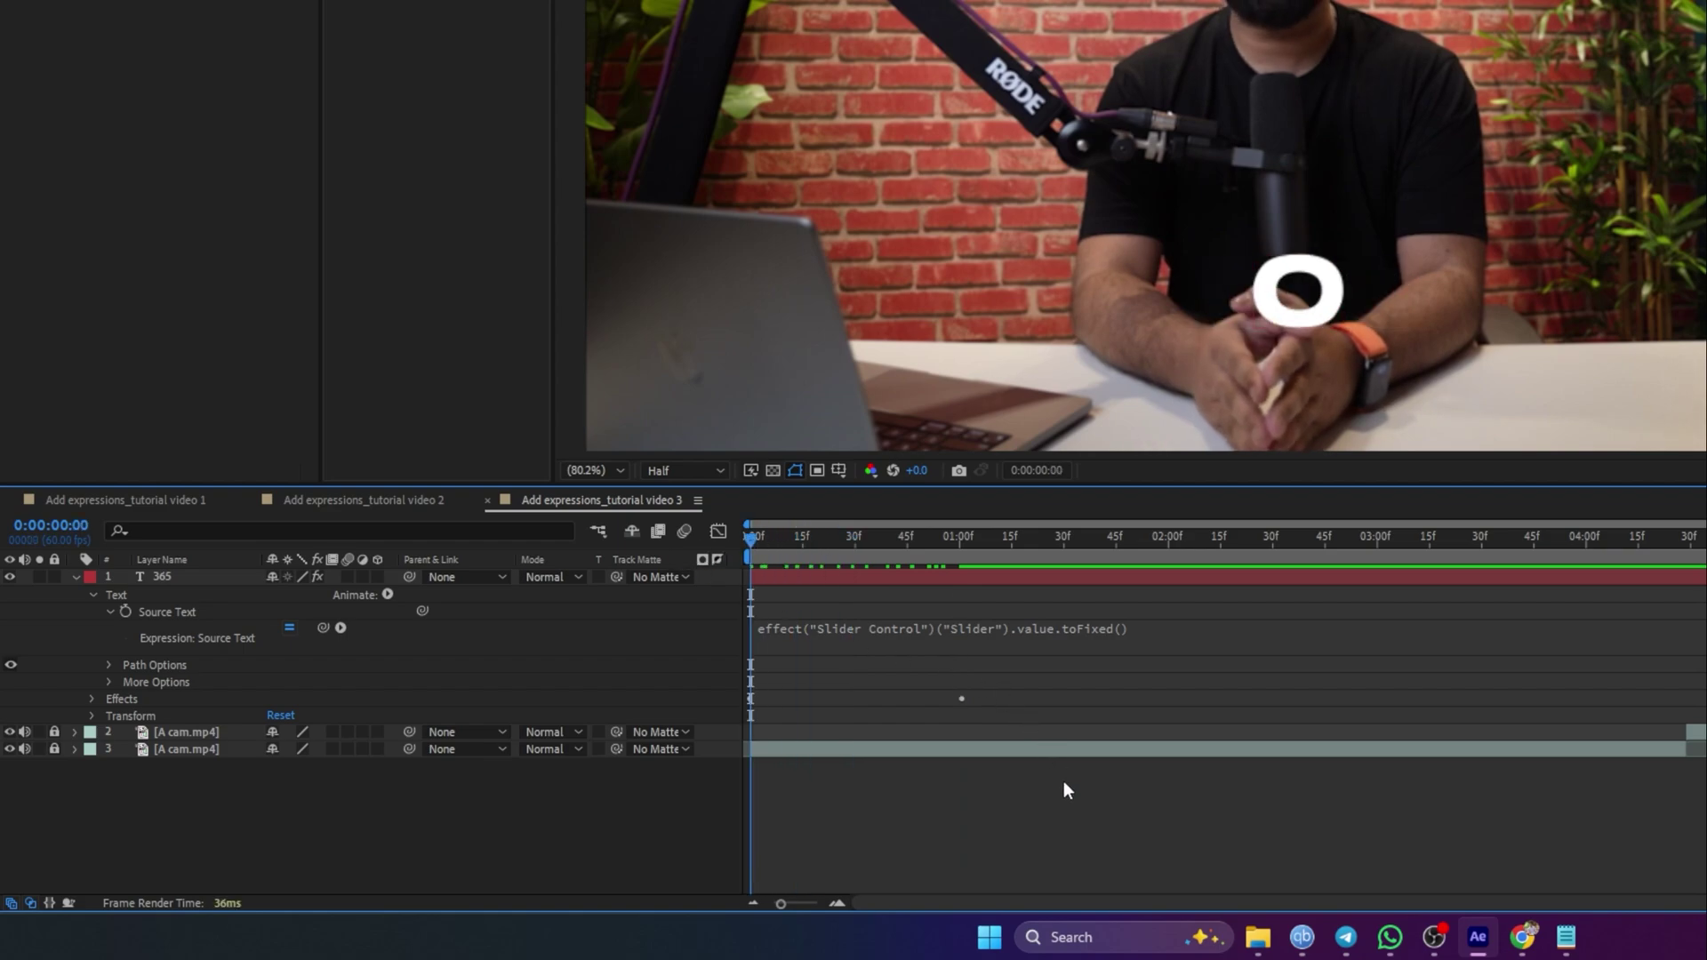
key("space")
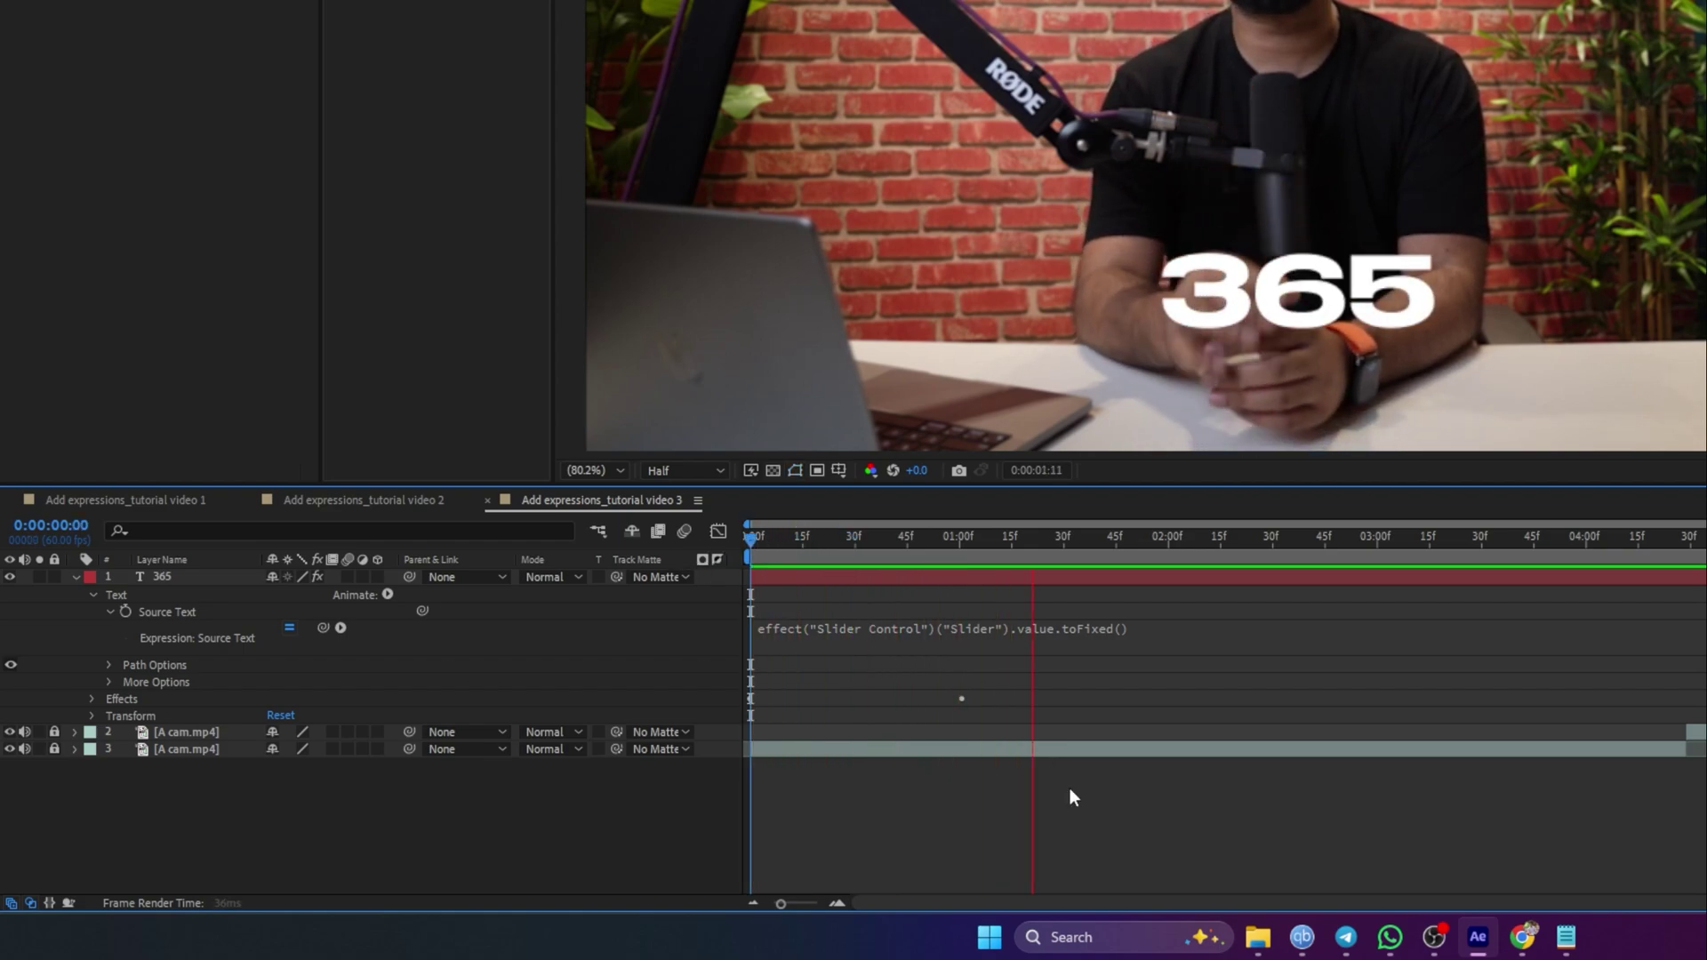
left_click_drag(1129, 539, 1081, 581)
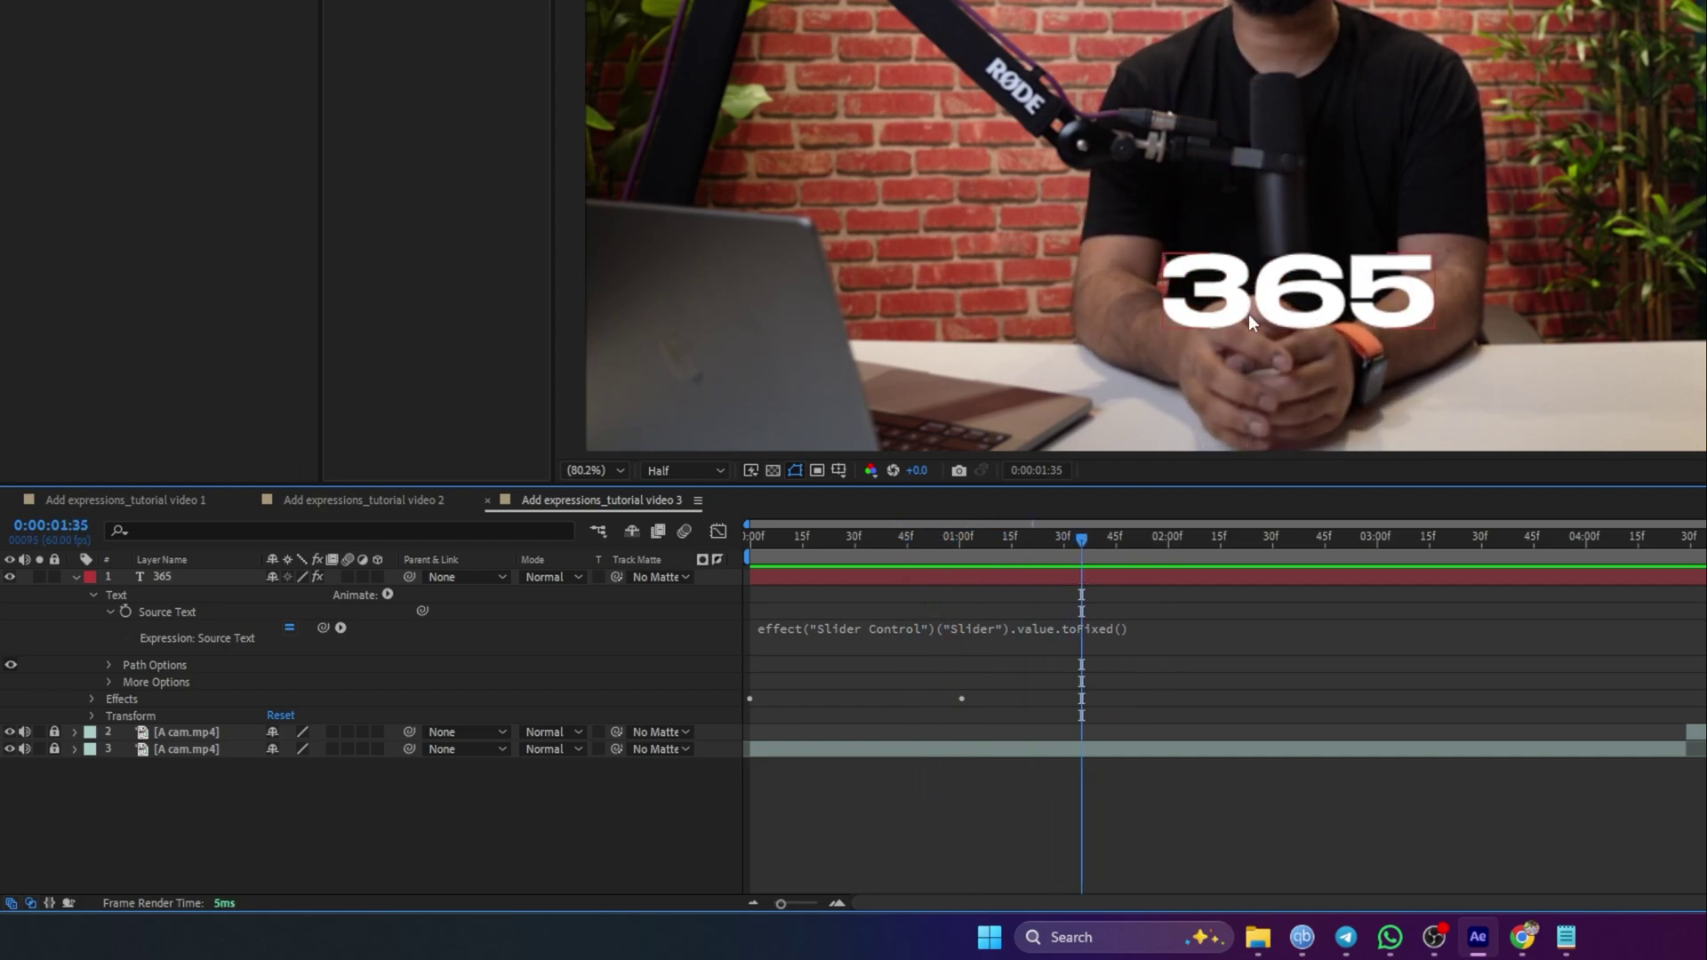
- Paste the comma-formatting code ending in addCommas(num) on a new line below the existing Source Text expression
left_click(1316, 317)
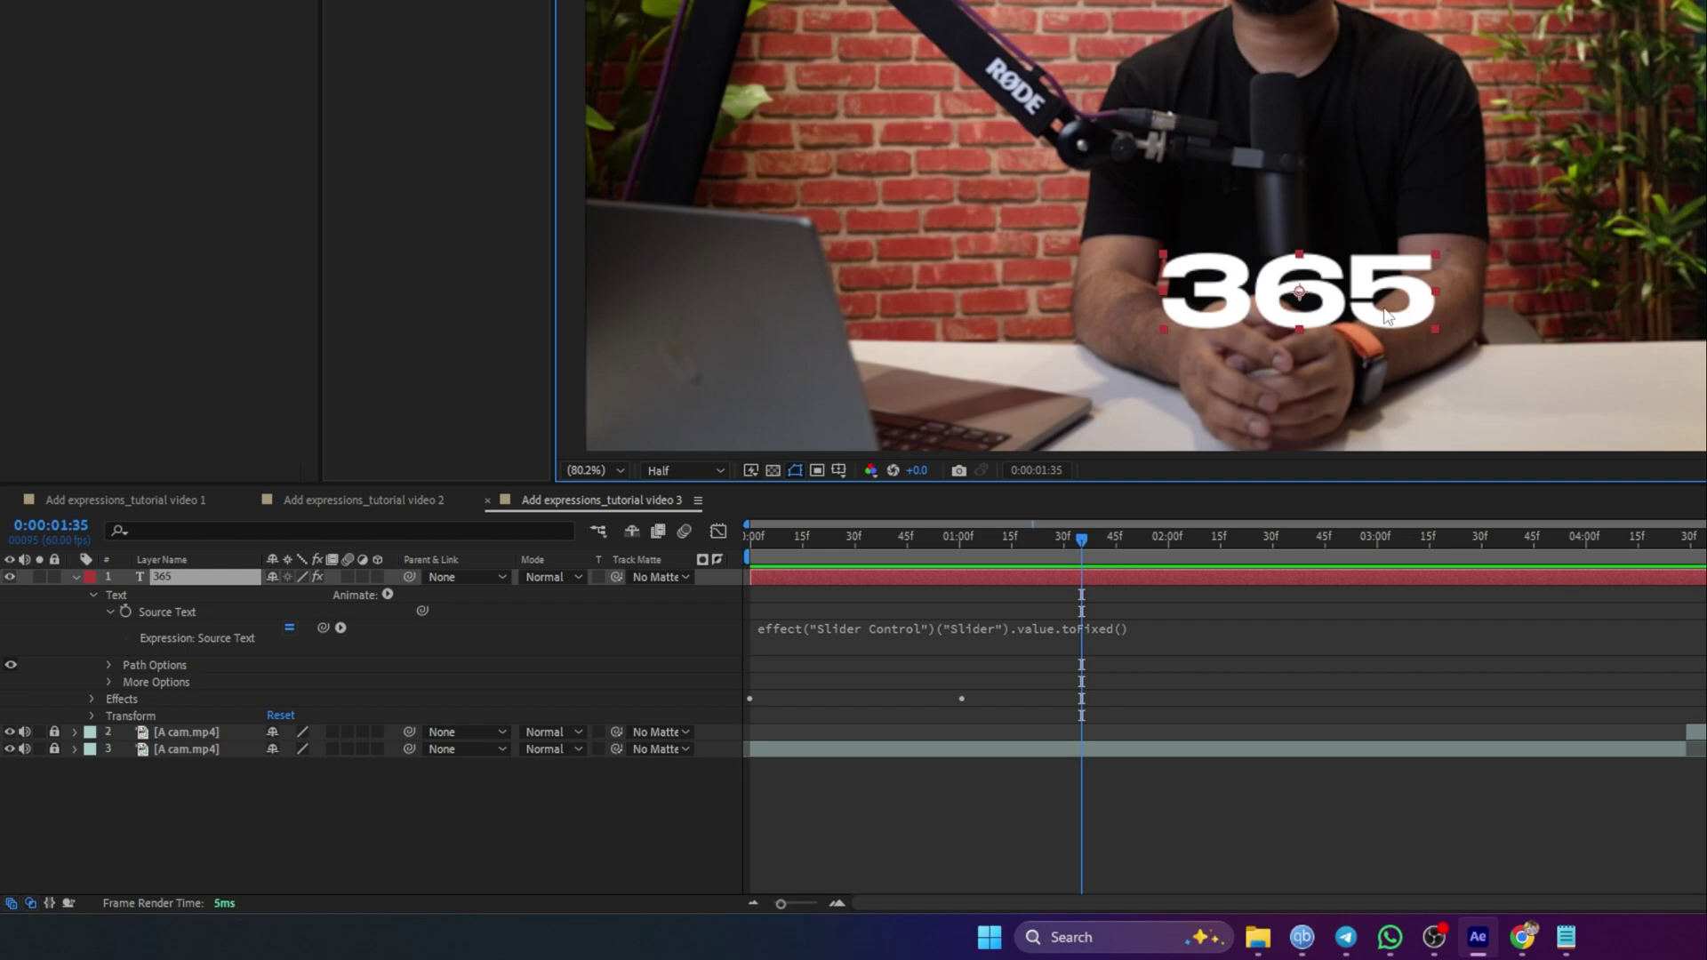
key("alt+Tab")
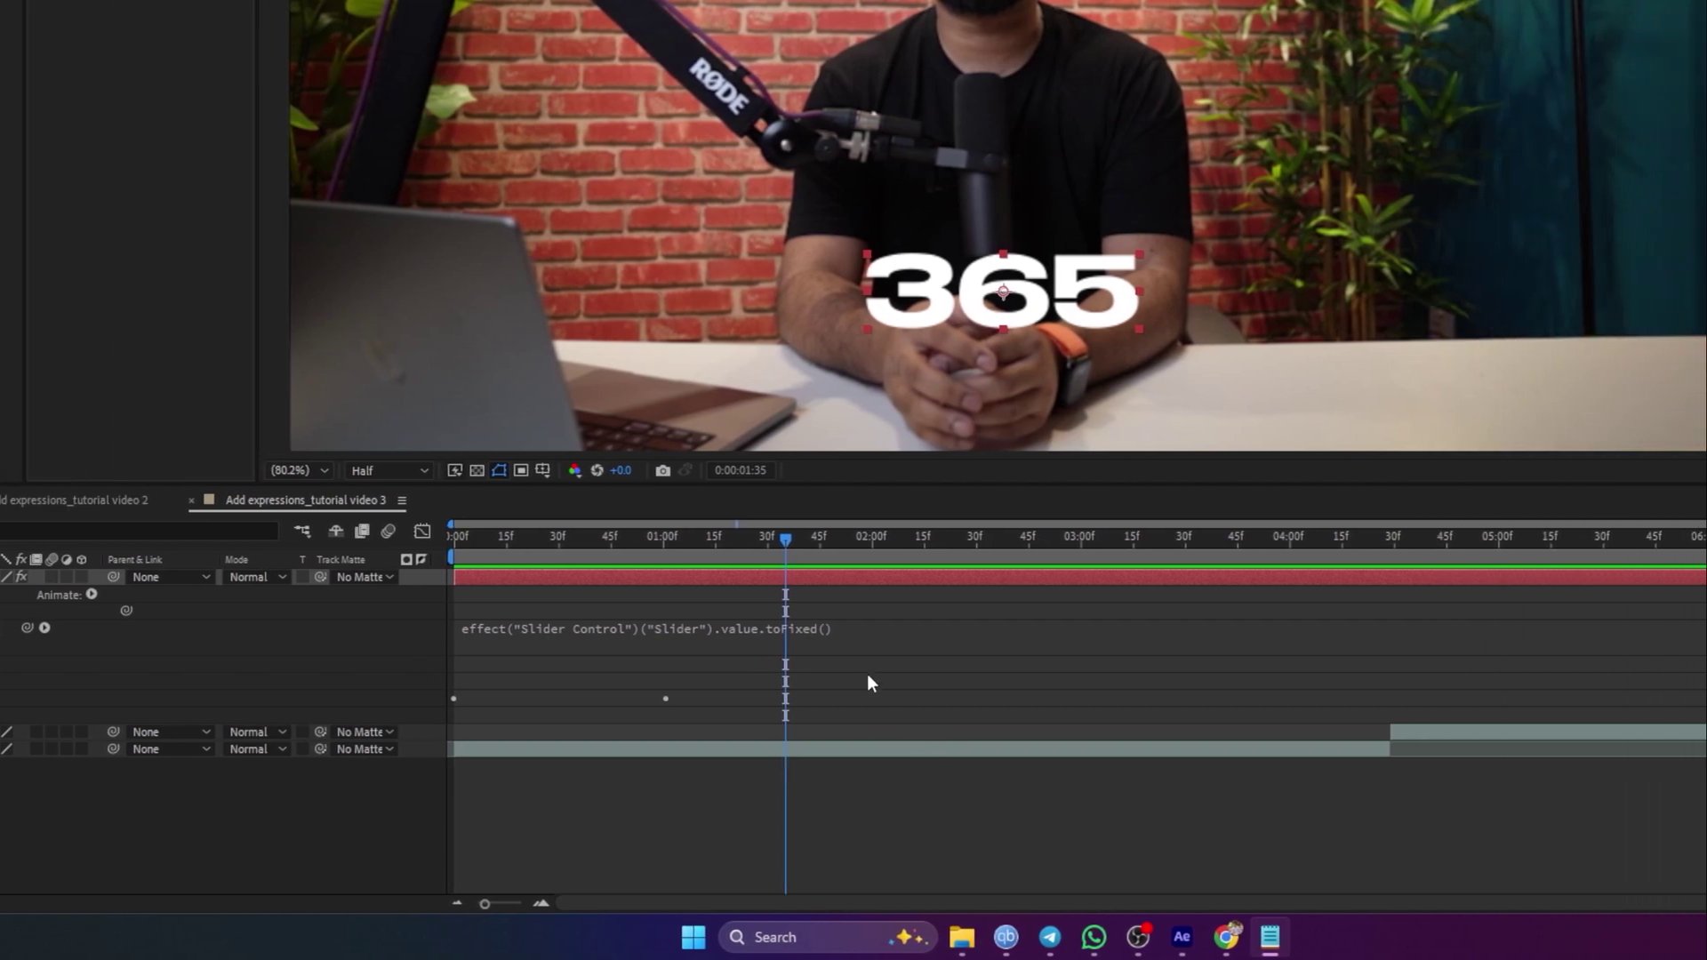
left_click(1121, 638)
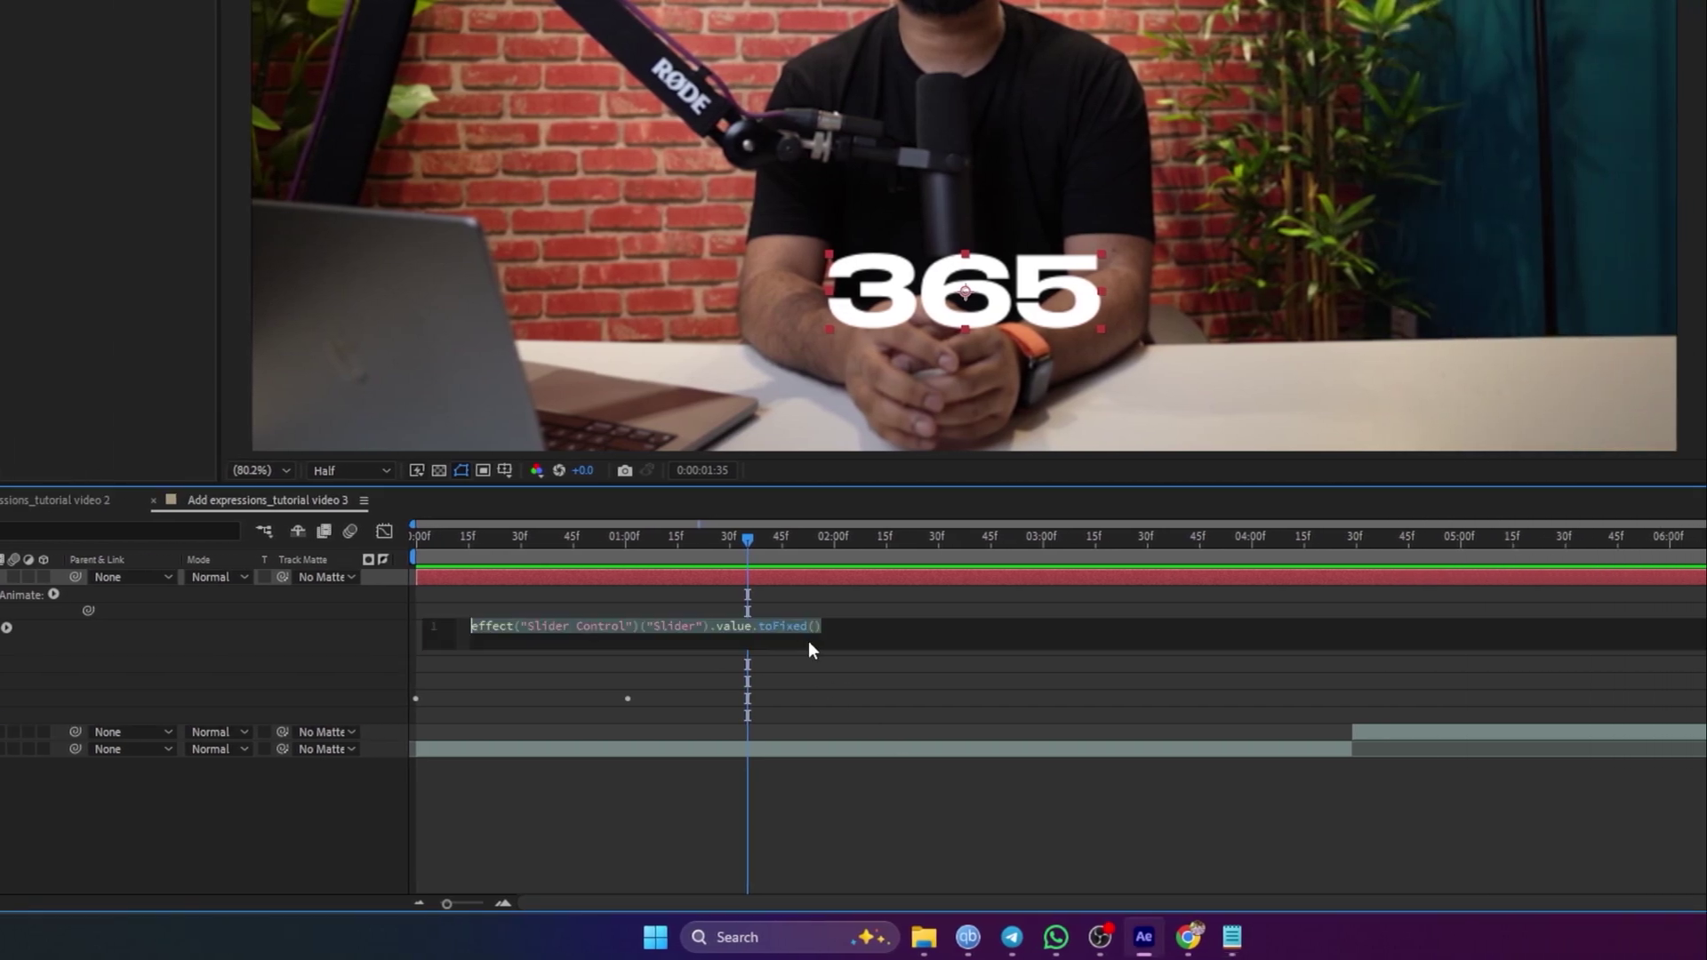
left_click(1186, 634)
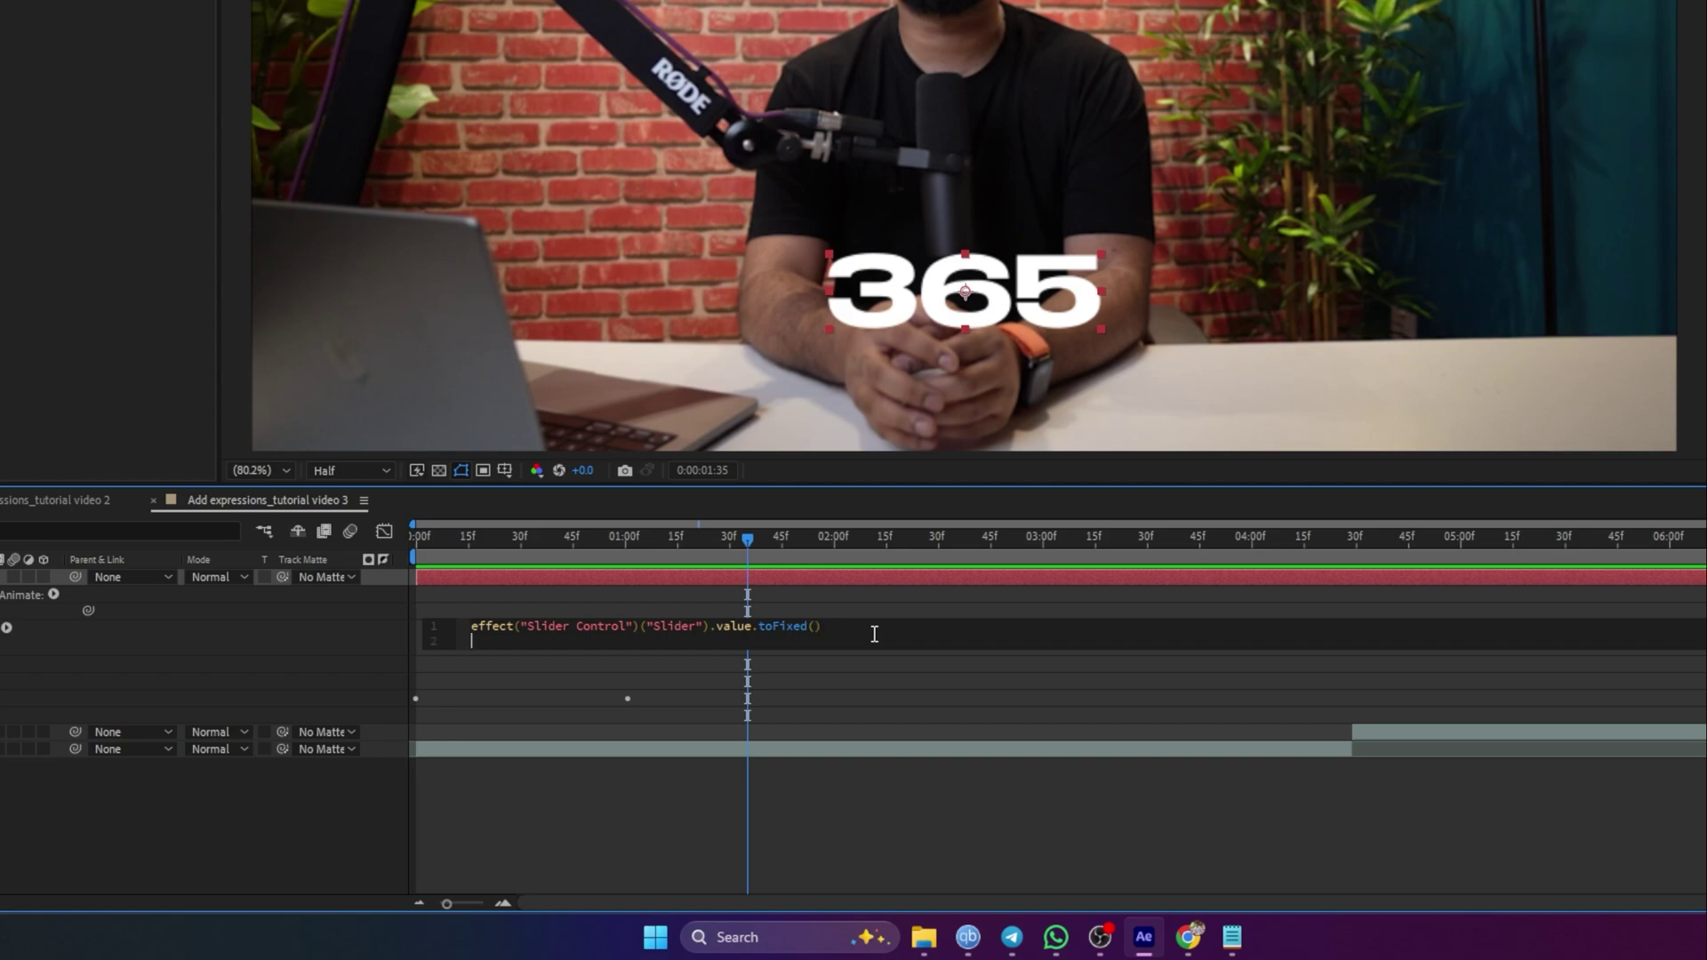
key("ctrl+v")
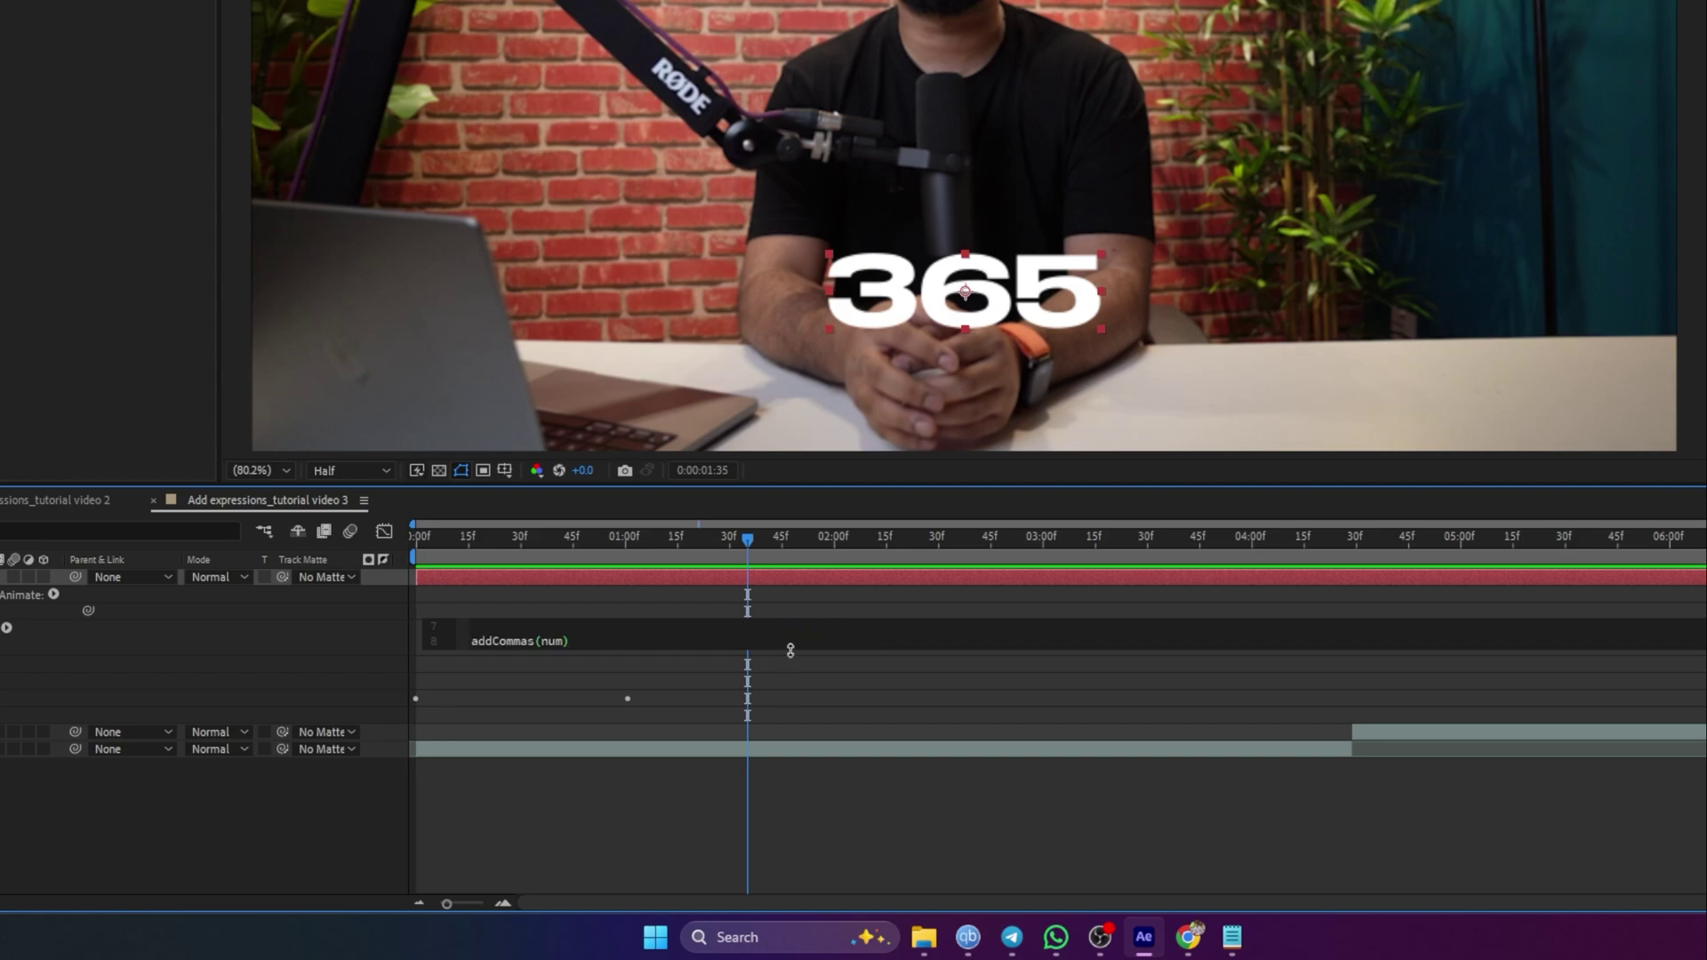
- Enlarge the Source Text expression editor until every line of the comma-formatting code is visible with room to spare
left_click(790, 686)
left_click(793, 628)
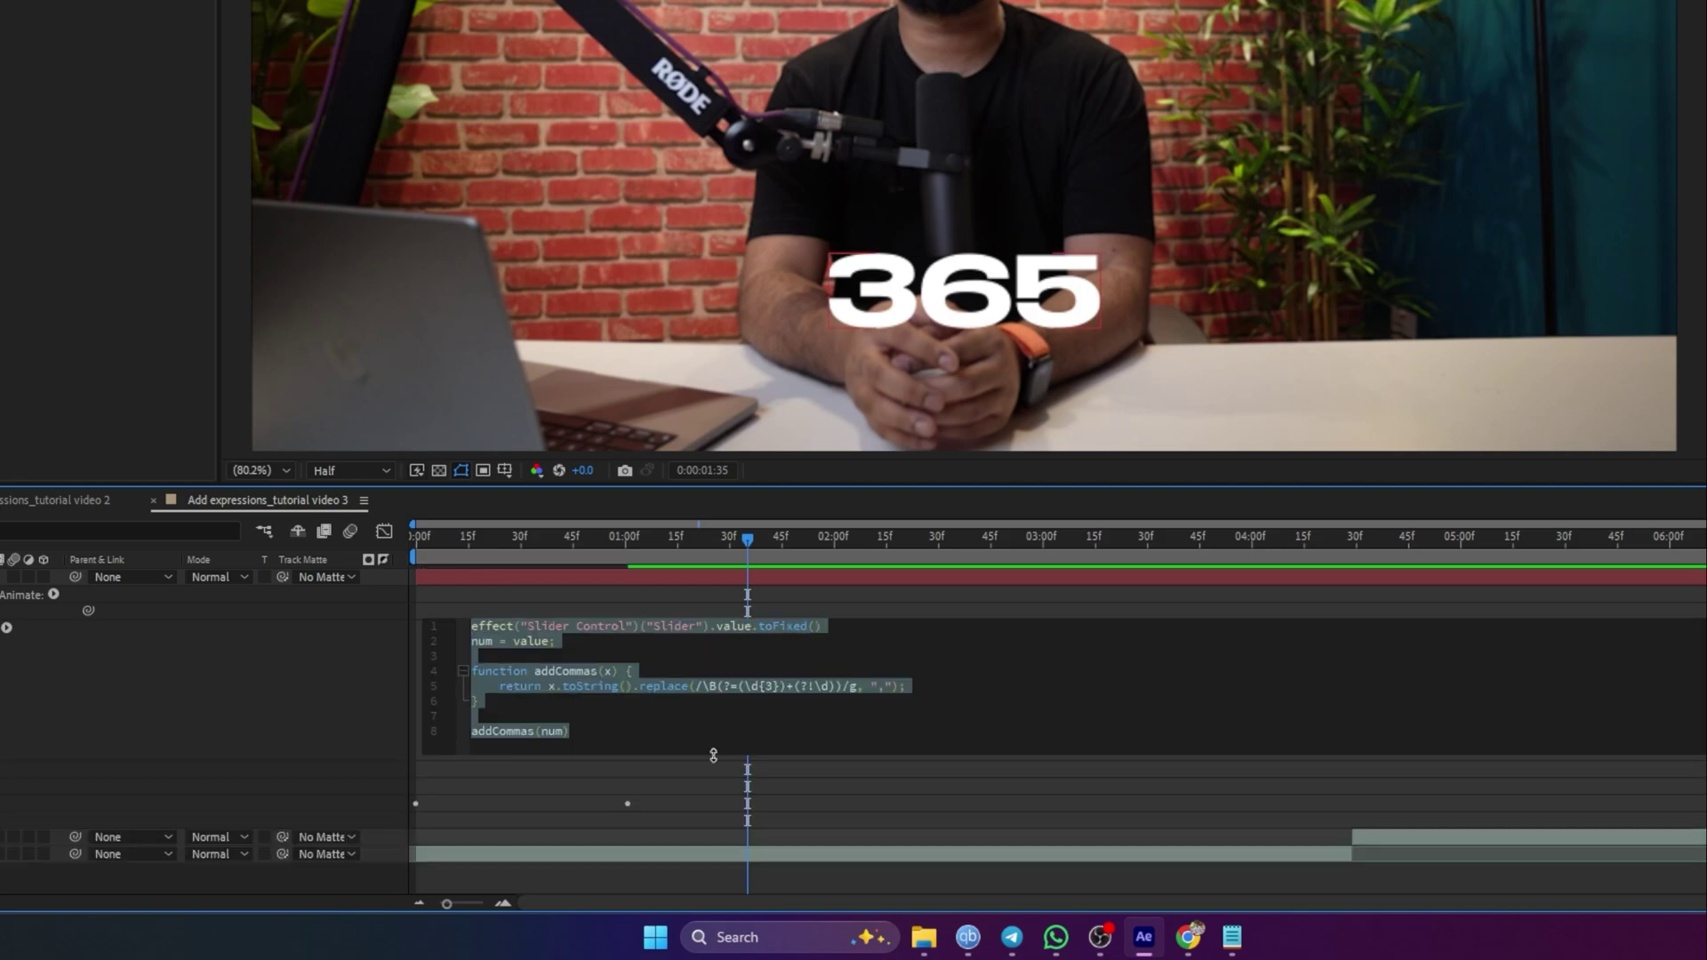
left_click_drag(713, 754, 714, 838)
left_click(697, 735)
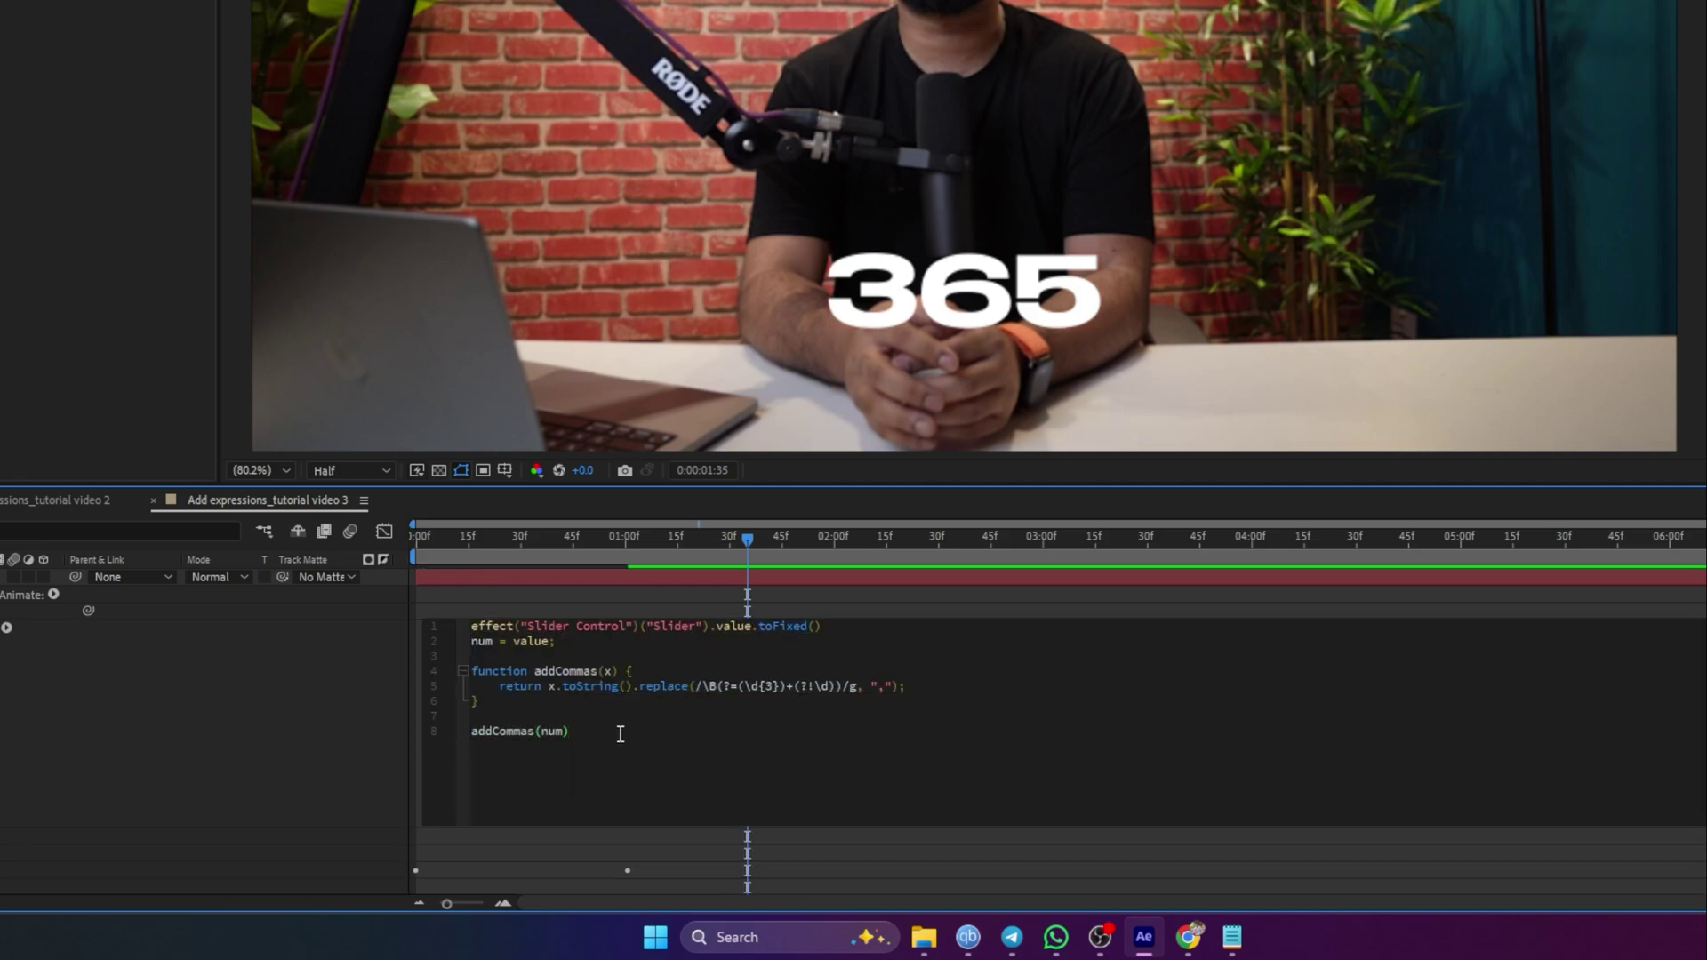
- Move the first-line slider expression into the num assignment, replacing value, so it reads num = effect("Slider Control")("Slider").value.toFixed();
left_click(626, 673)
left_click_drag(787, 626, 640, 626)
left_click_drag(840, 627, 469, 626)
key("ctrl+c")
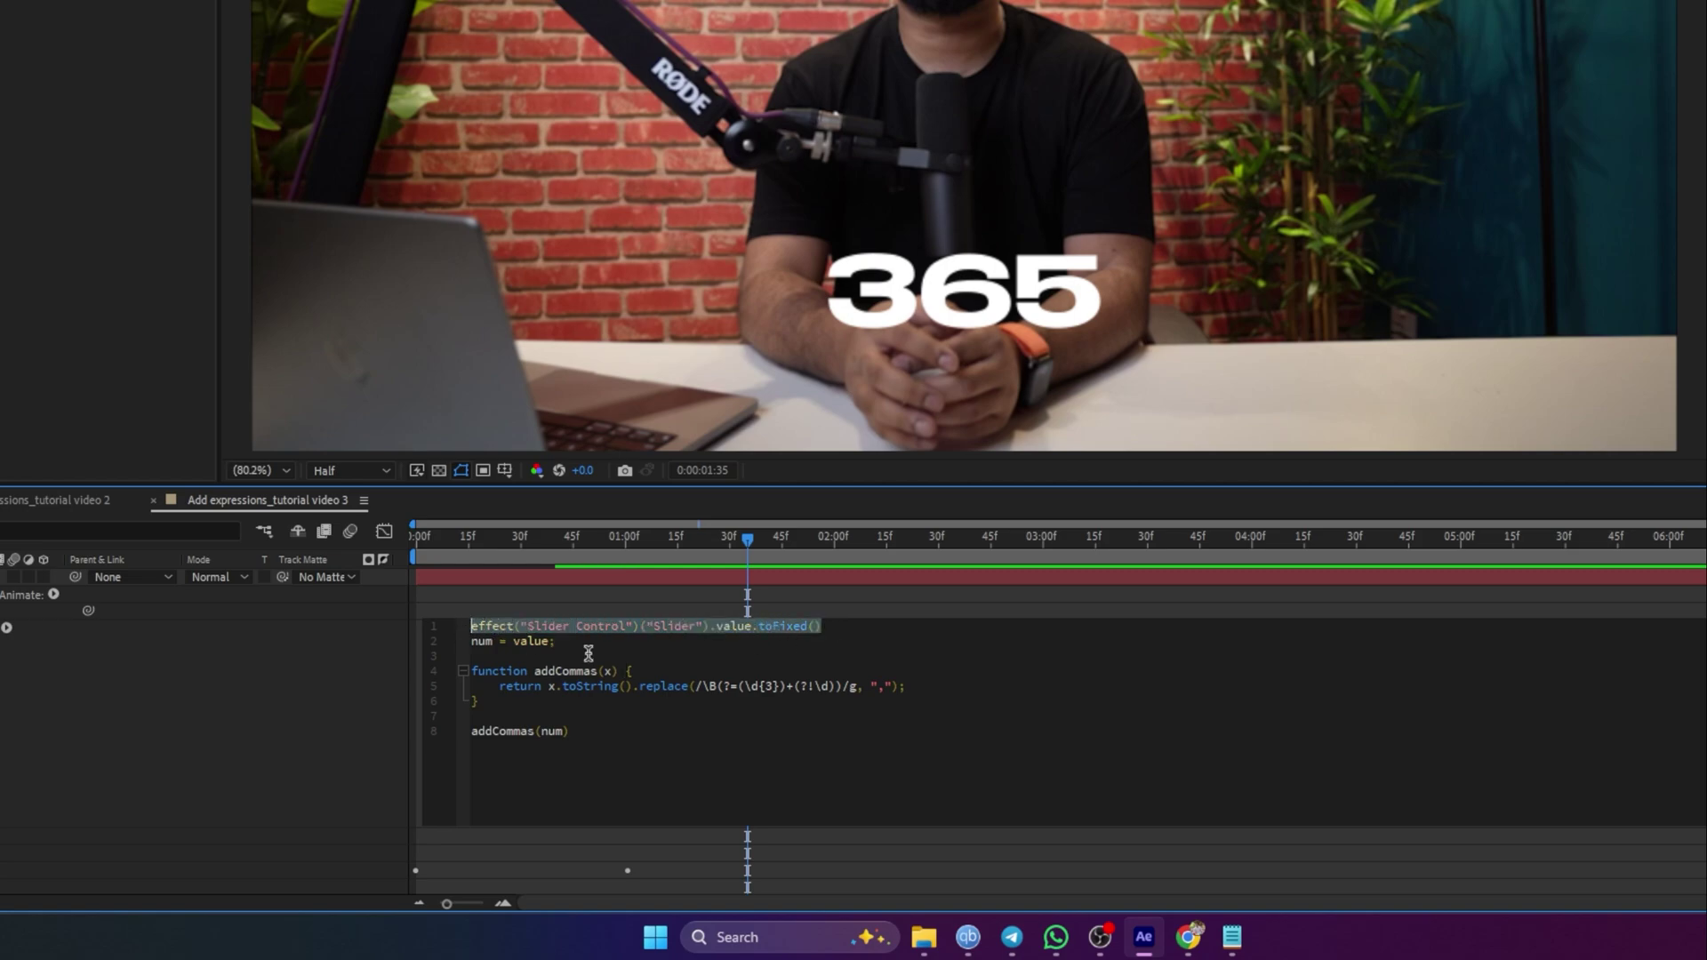
key("Delete")
key("Delete")
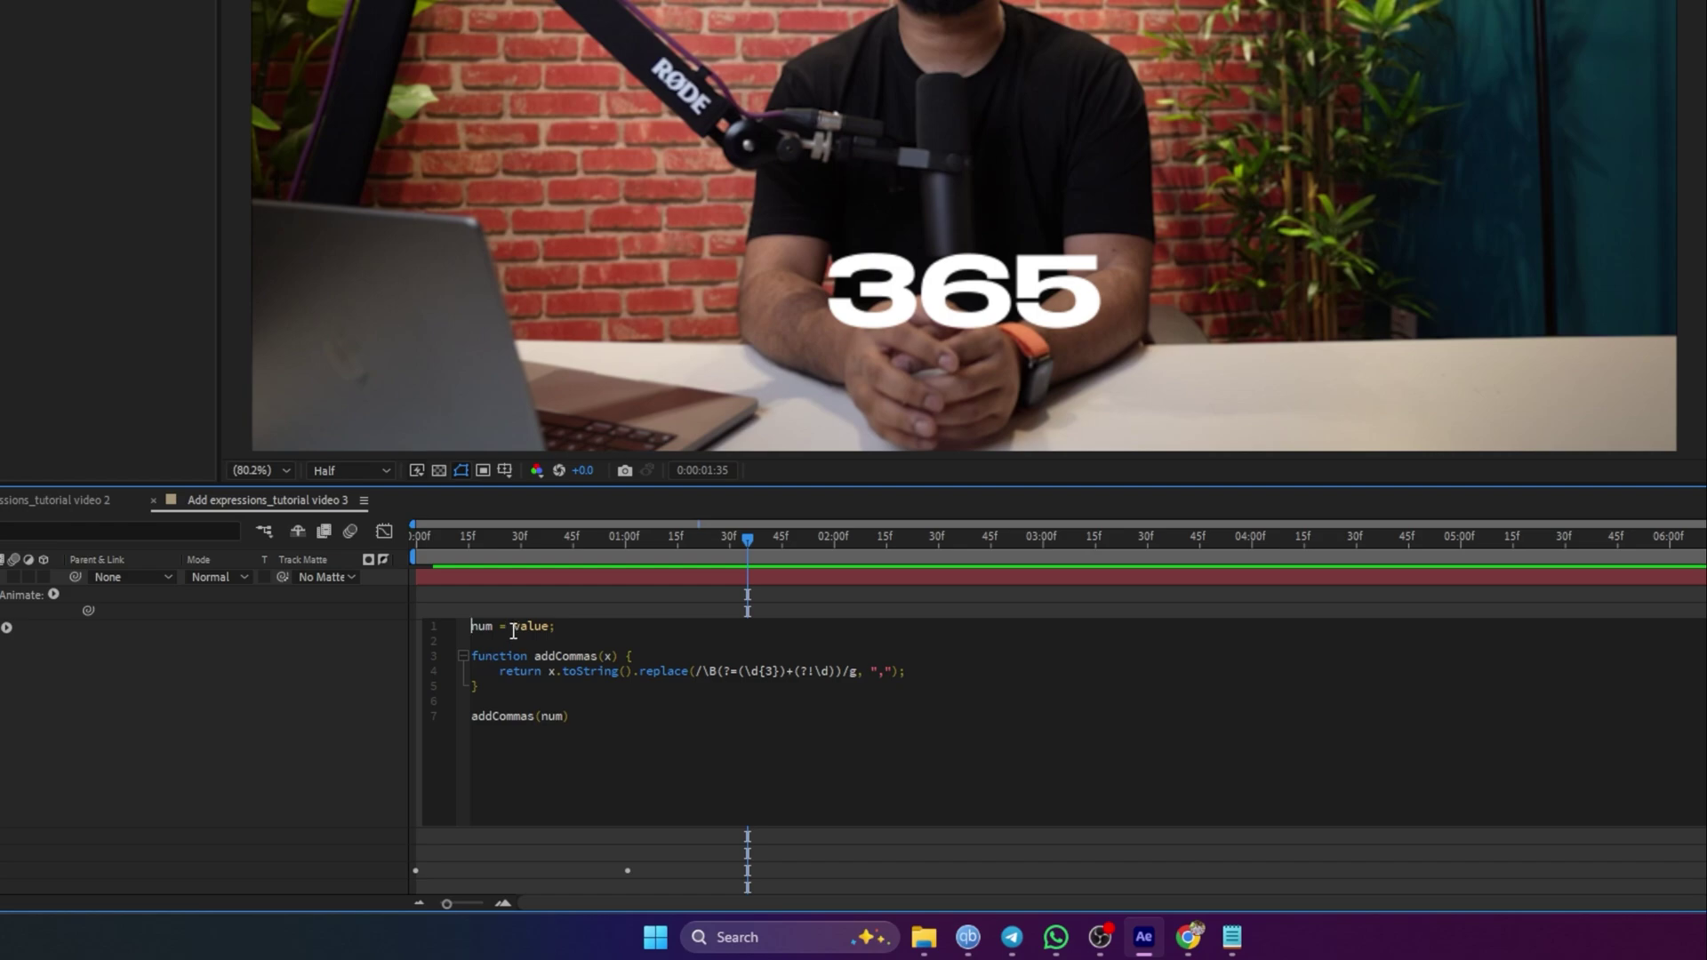
left_click_drag(513, 631, 546, 628)
key("ctrl+v")
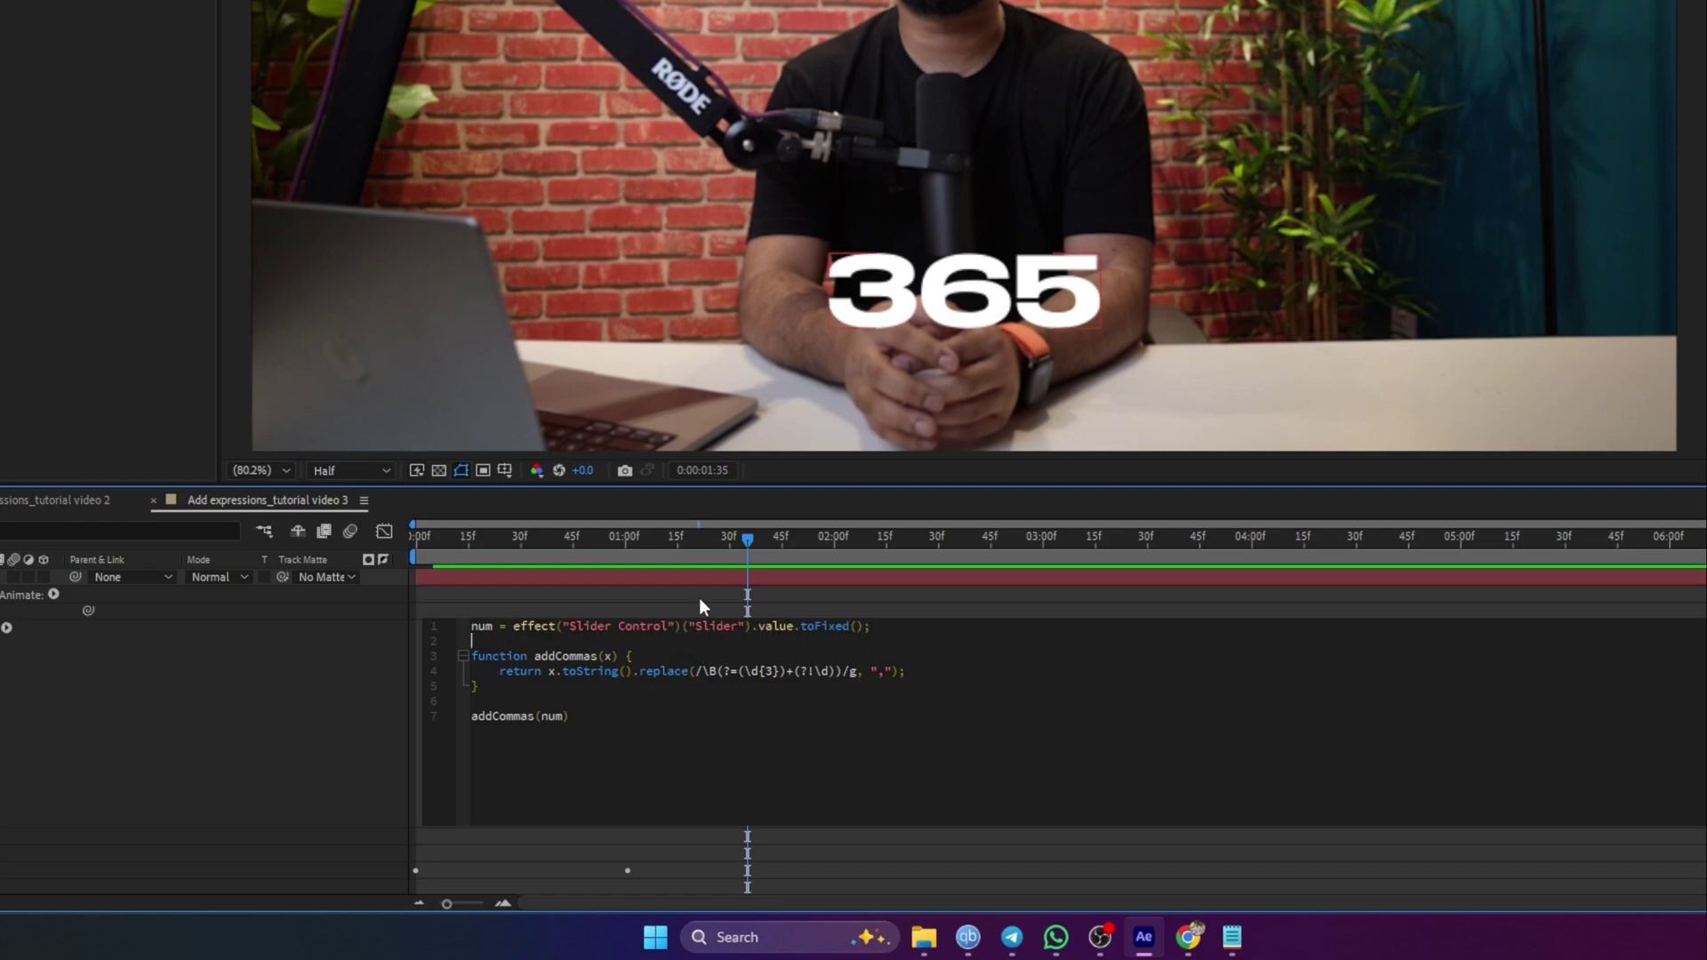
- Apply the expression, play back the comma-formatted counter and park the playhead at 0:00:01:49
left_click(664, 560)
left_click(624, 558)
left_click(694, 558)
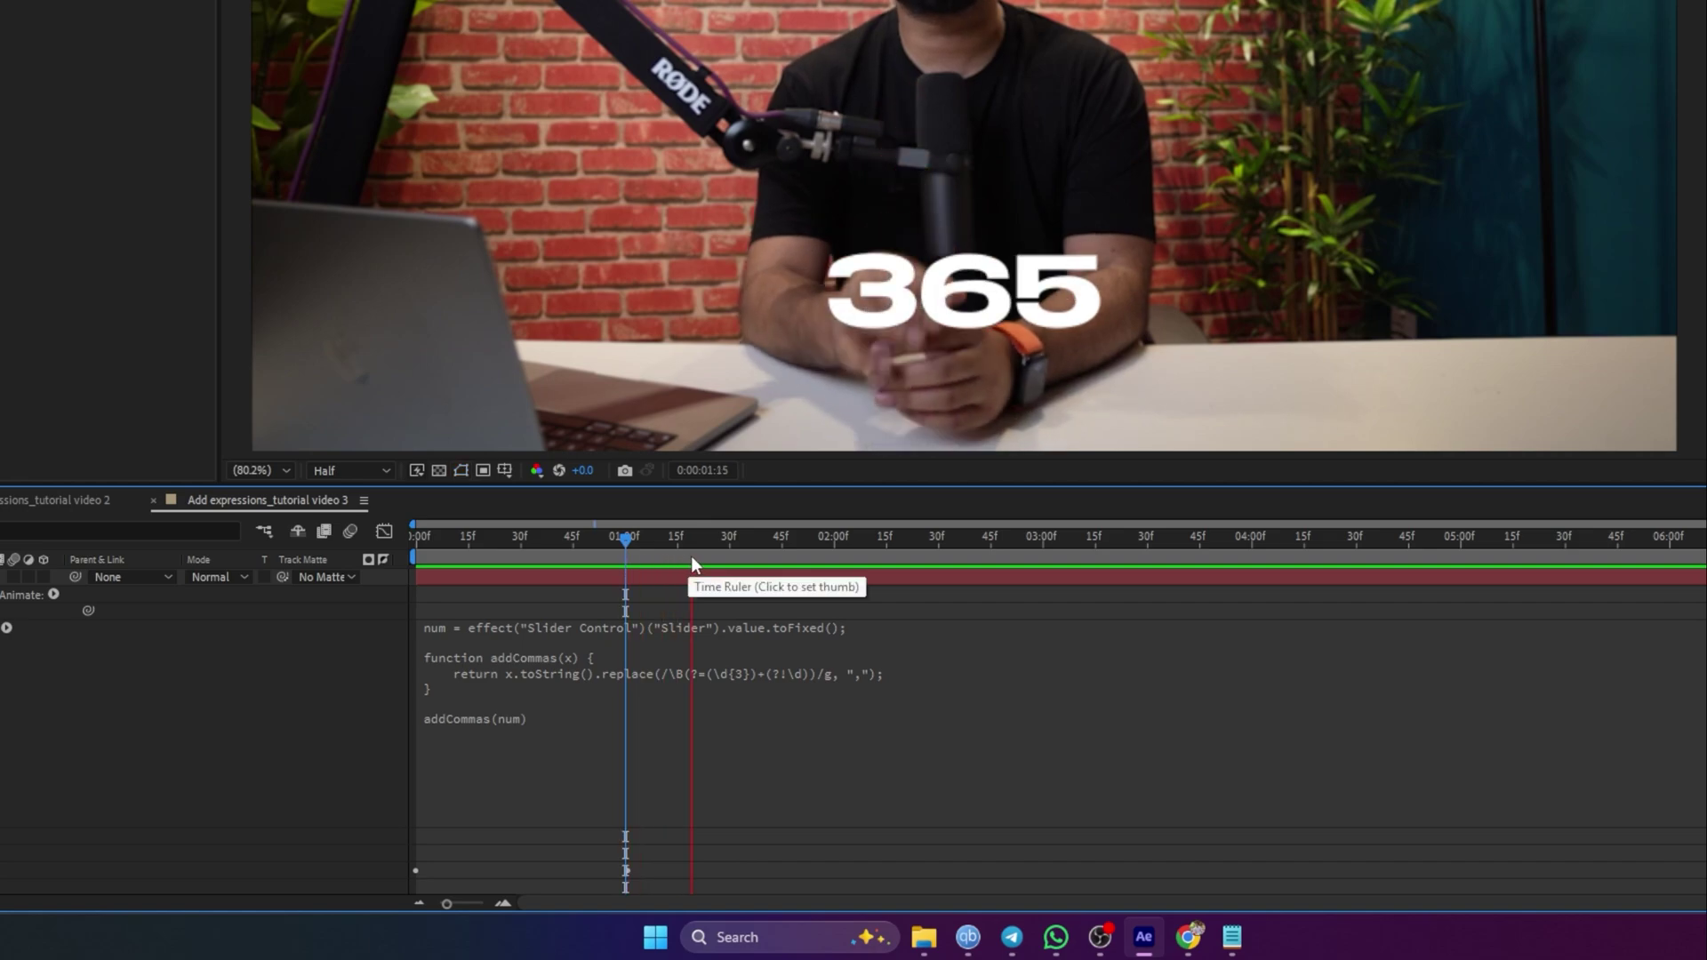
key("space")
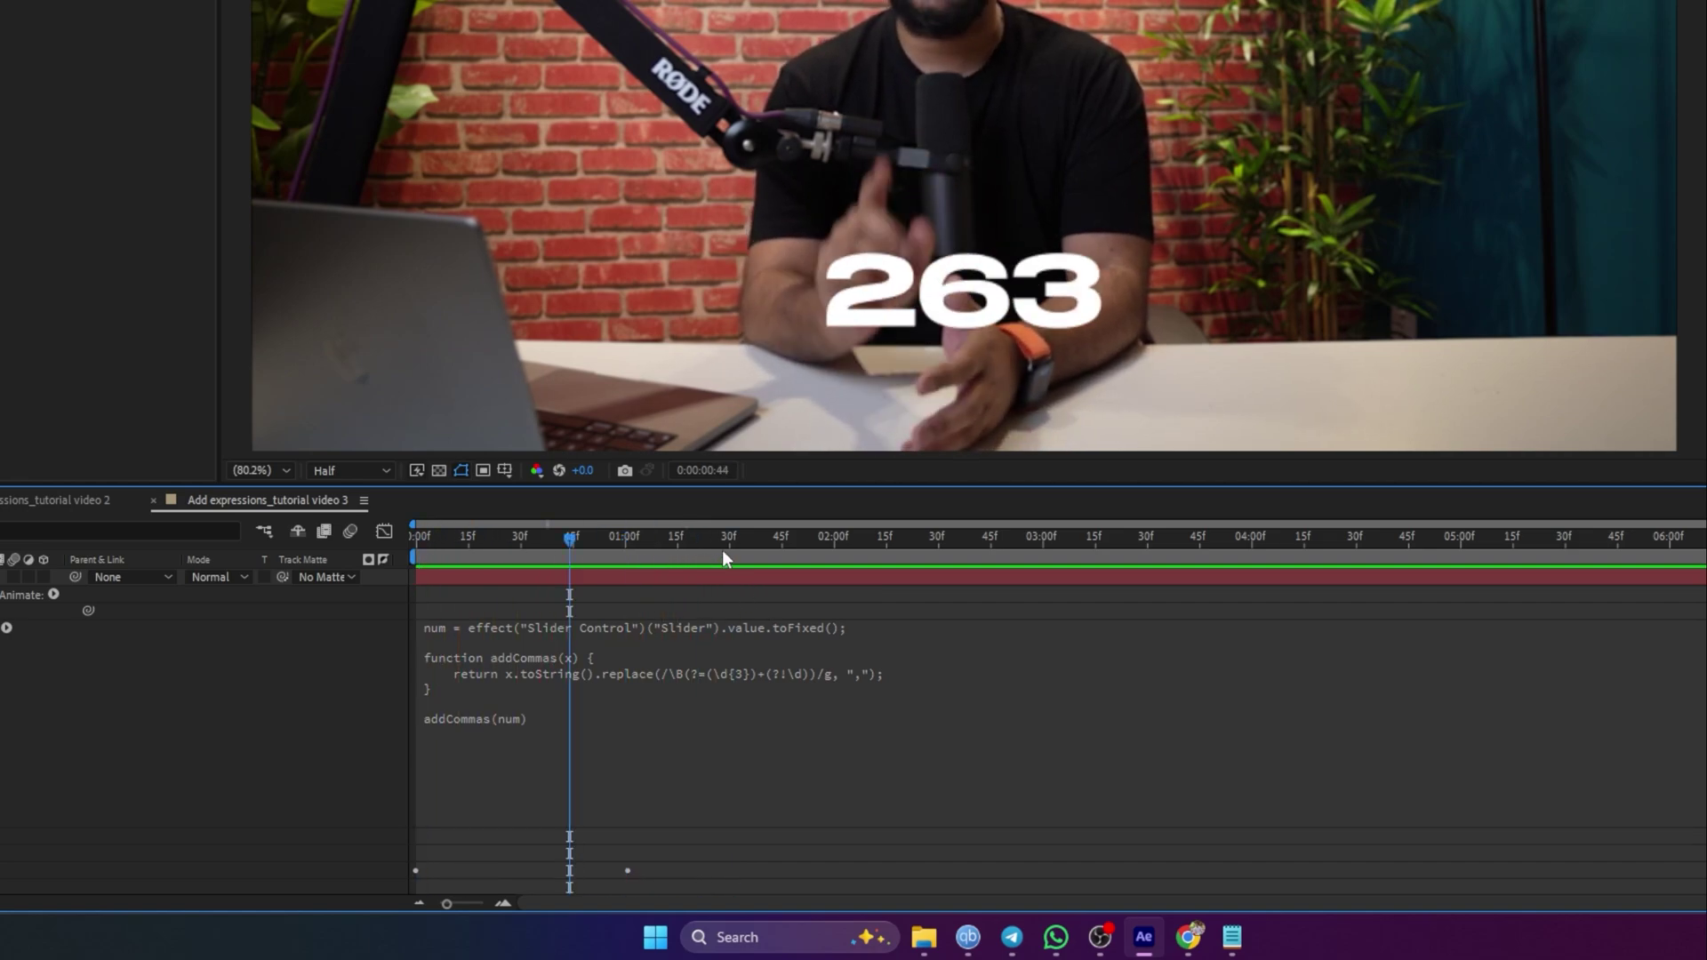
left_click(795, 560)
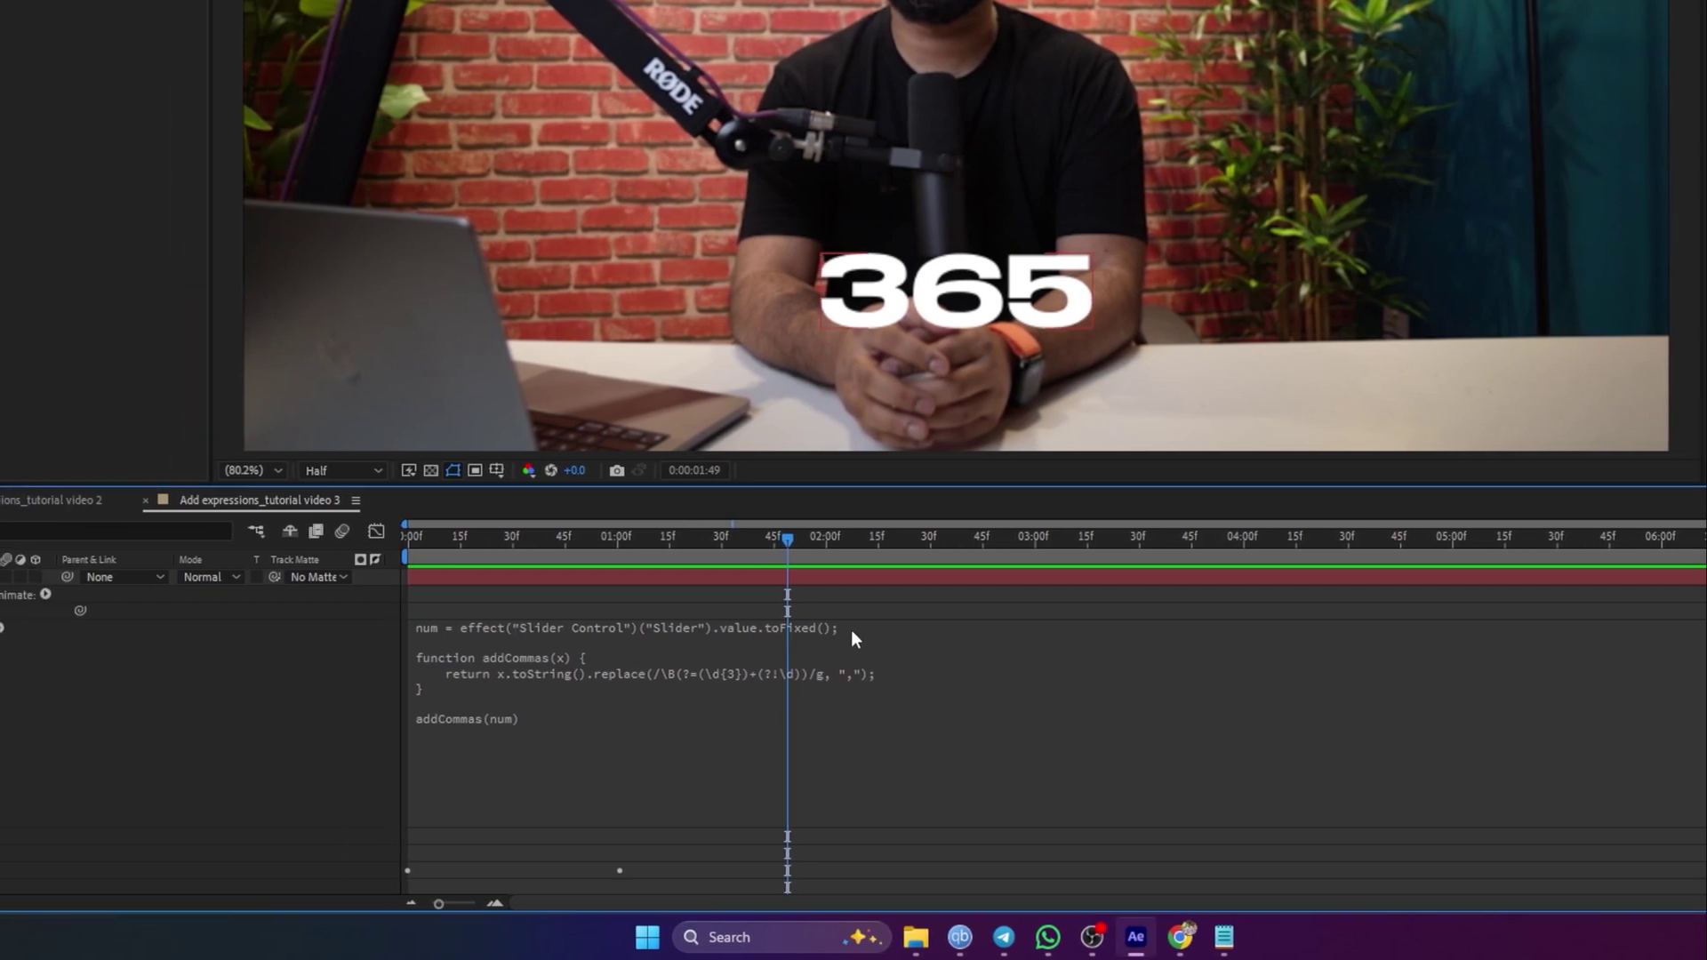
- Append +"Day" after .value.toFixed() in the first line of the Source Text expression and apply it
left_click(865, 630)
left_click(864, 629)
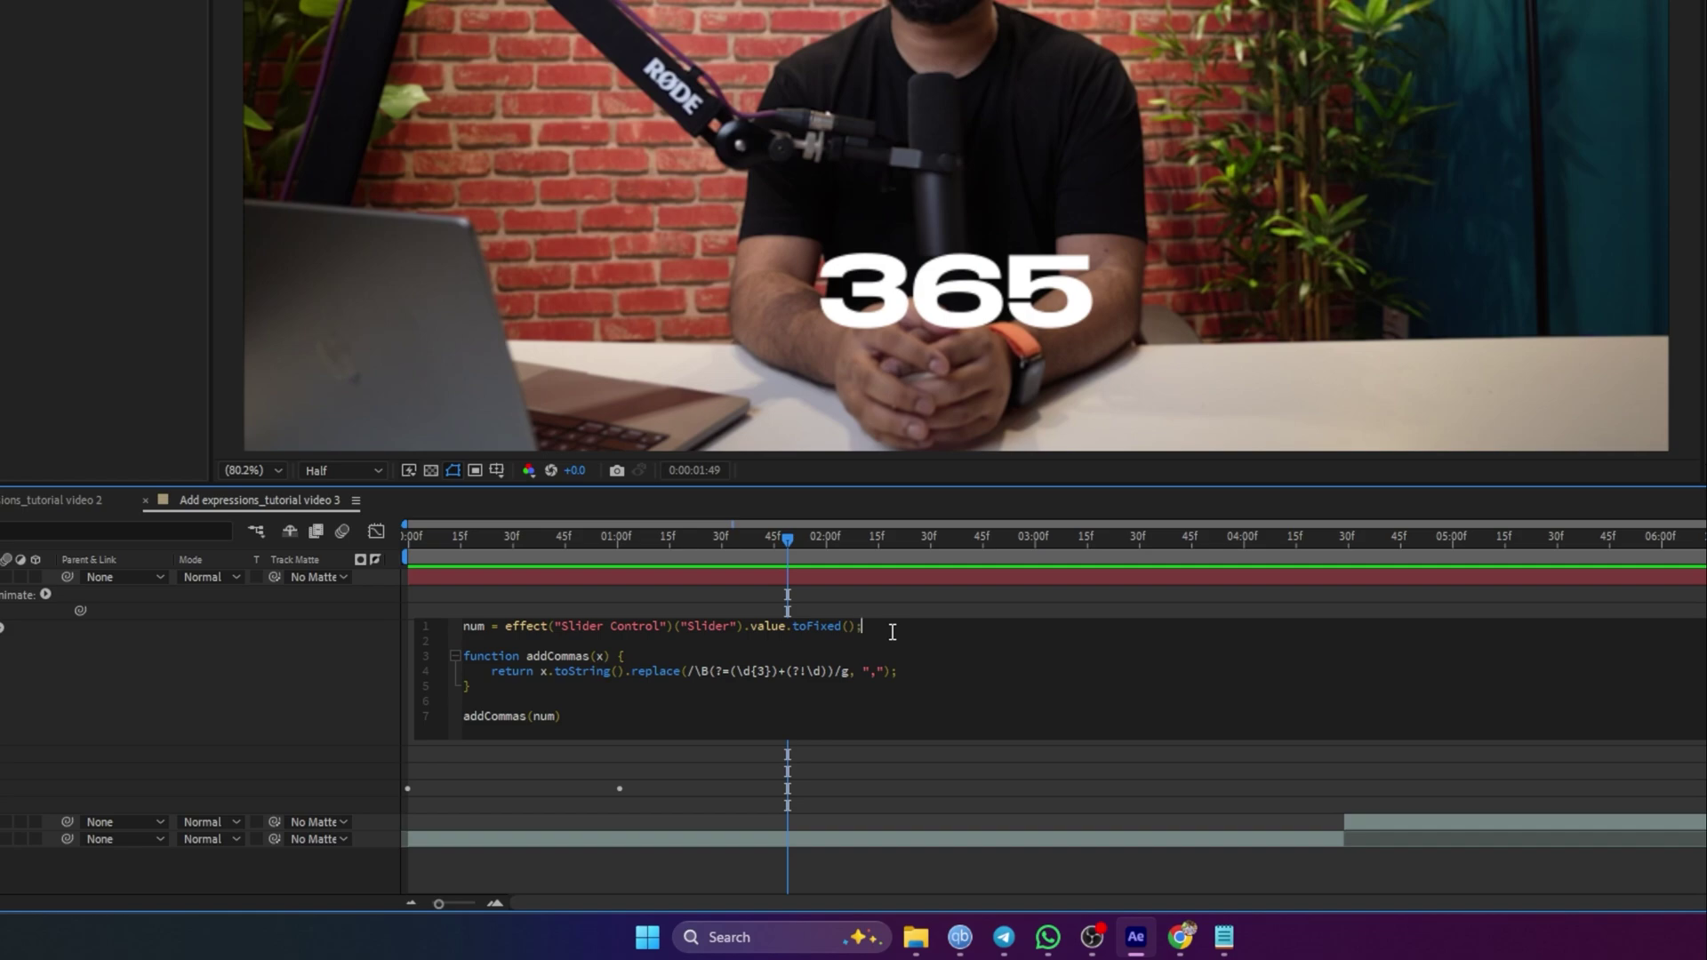
key("Left")
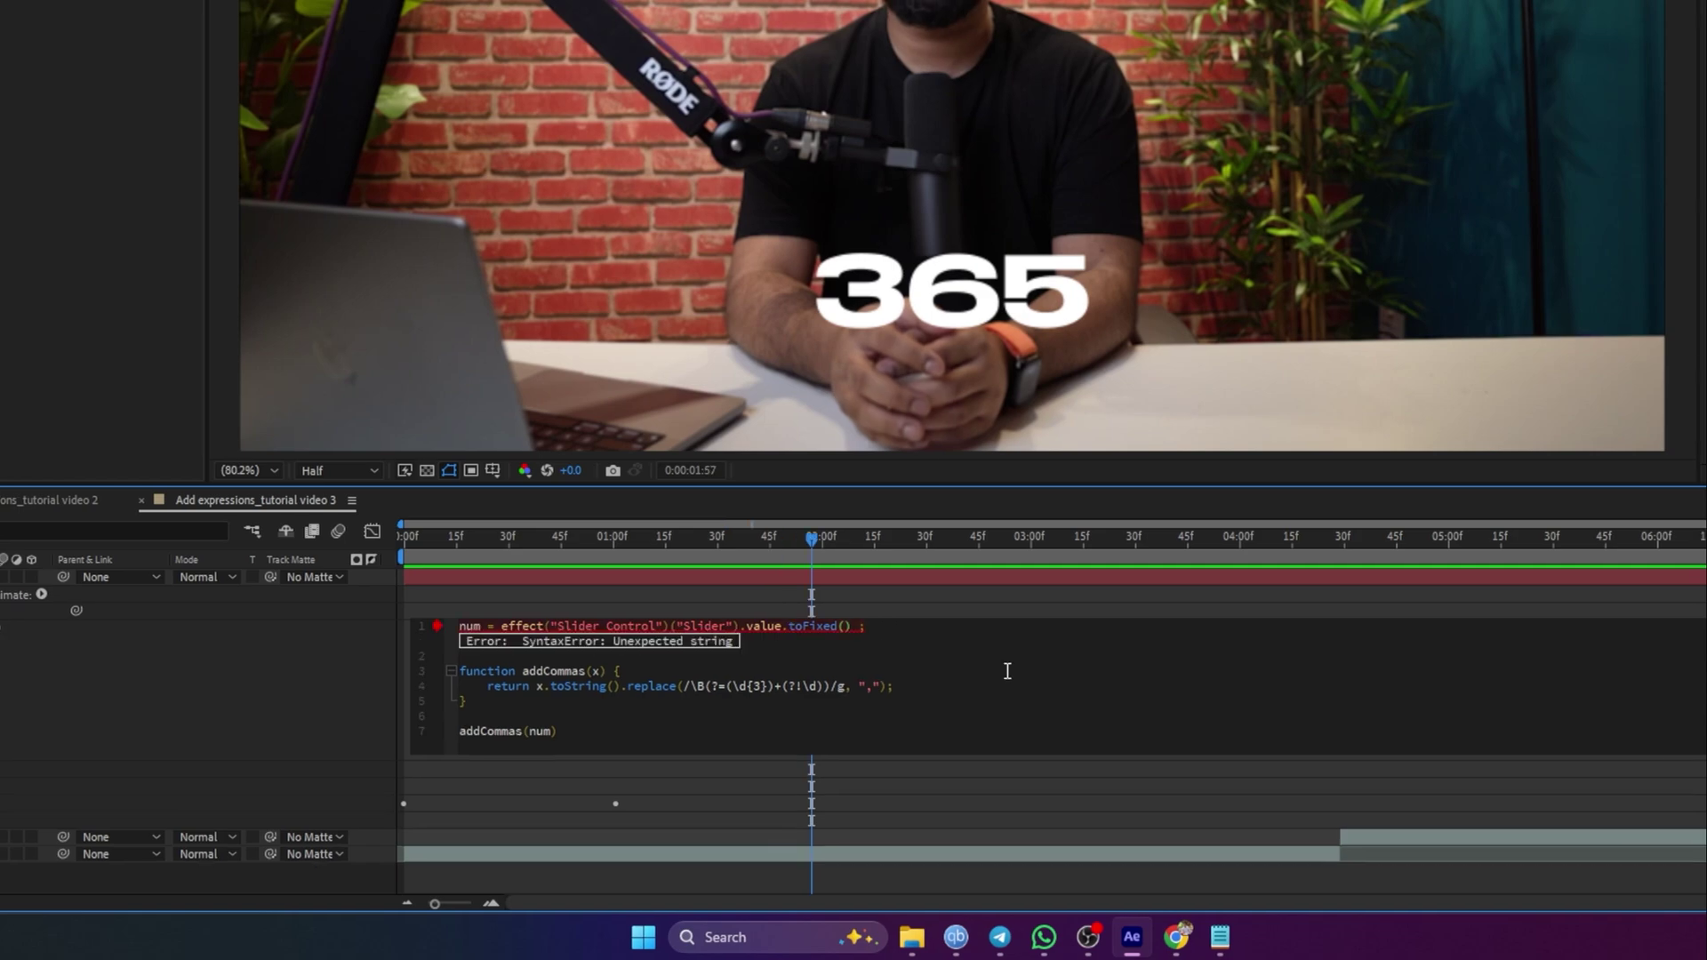
type("+\"Day")
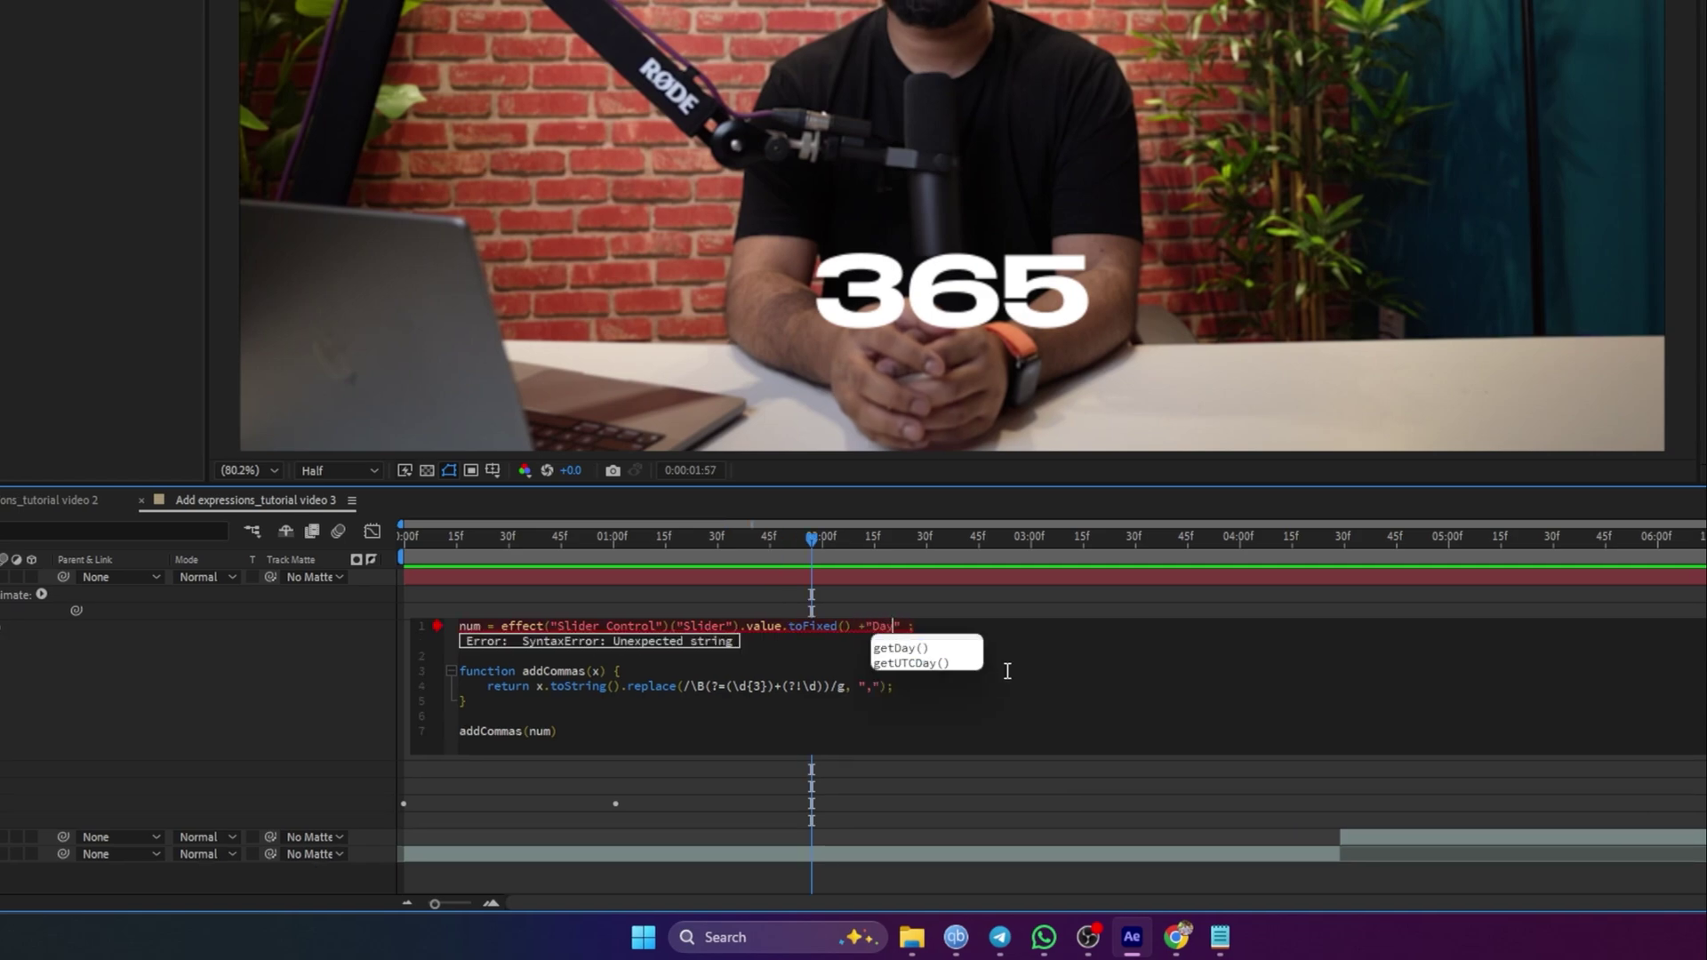
left_click(1030, 594)
left_click(994, 320)
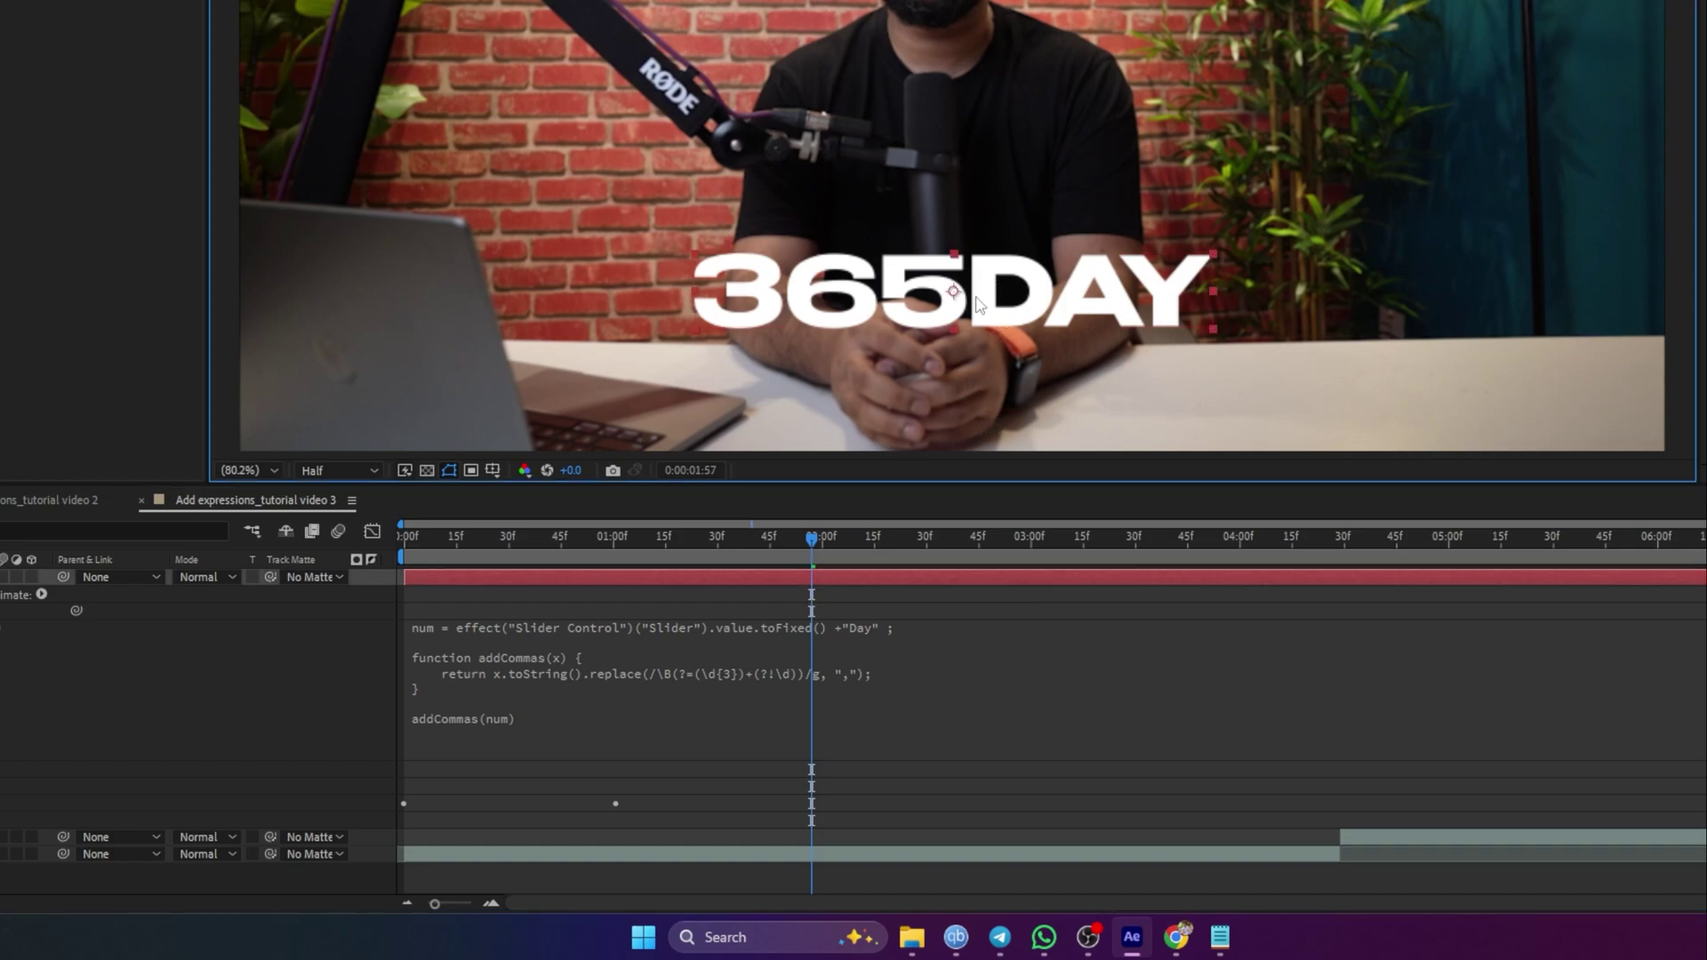
- Insert a space before Day inside the quotes so the expression's suffix reads " Day"
left_click(852, 622)
left_click(873, 626)
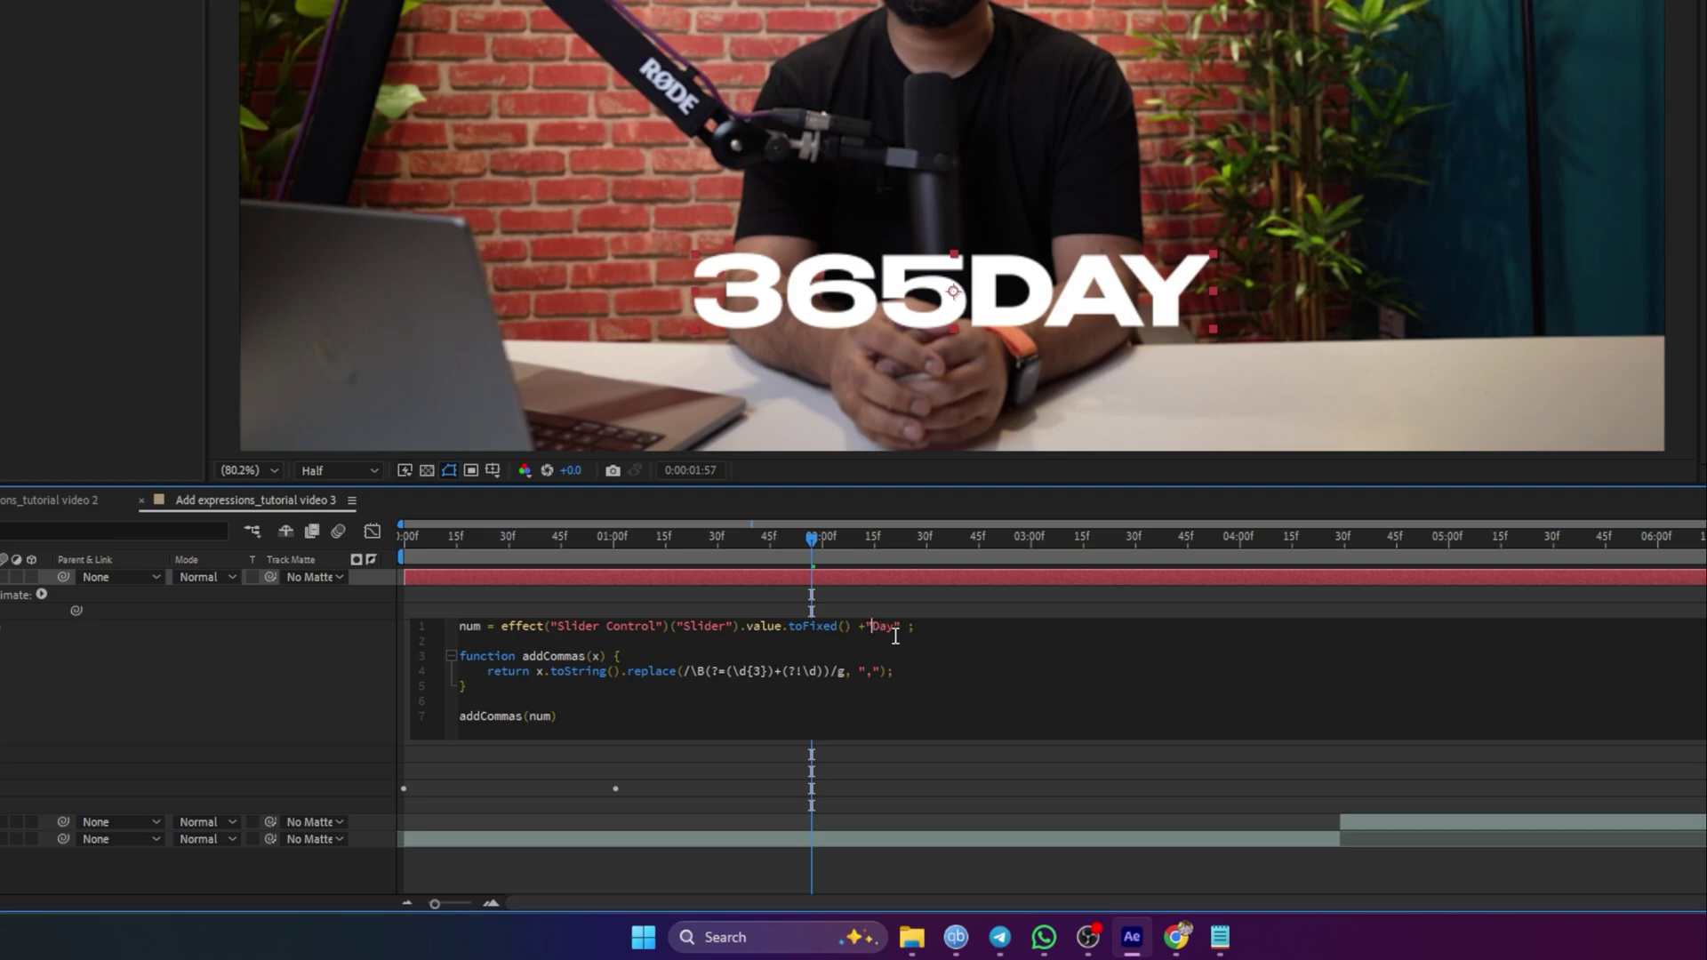
left_click(901, 601)
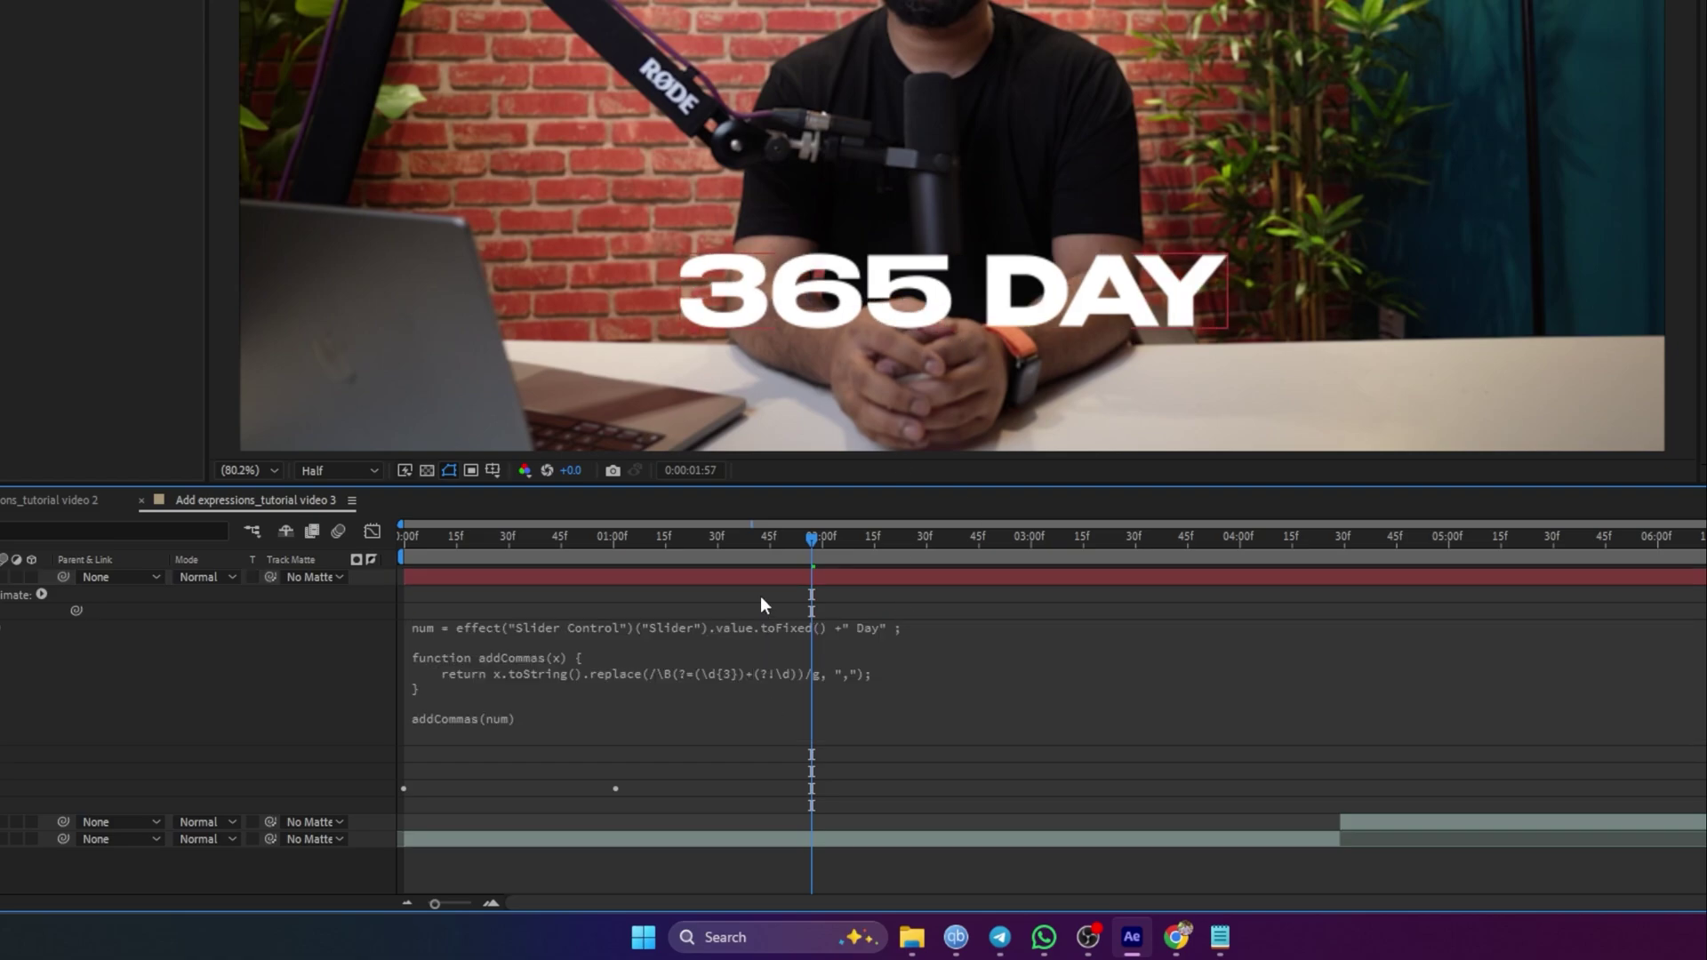
- Play the counter with its Day suffix from the start and collapse the text layer's properties
left_click(721, 558)
key("Home")
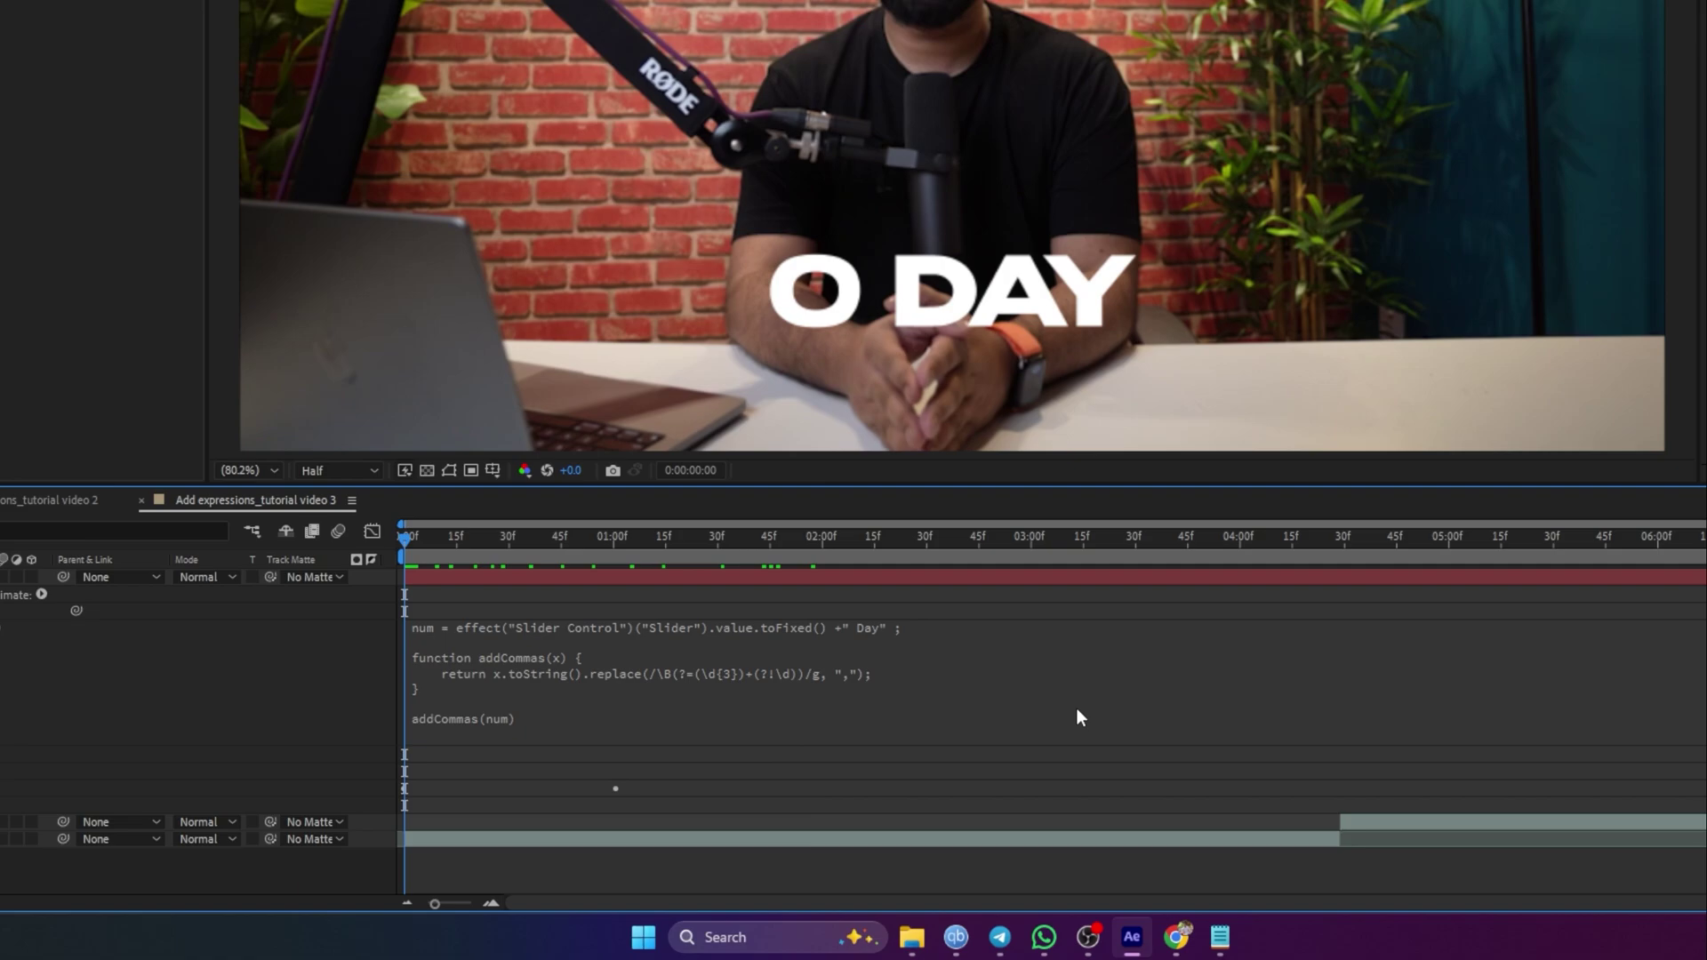
key("space")
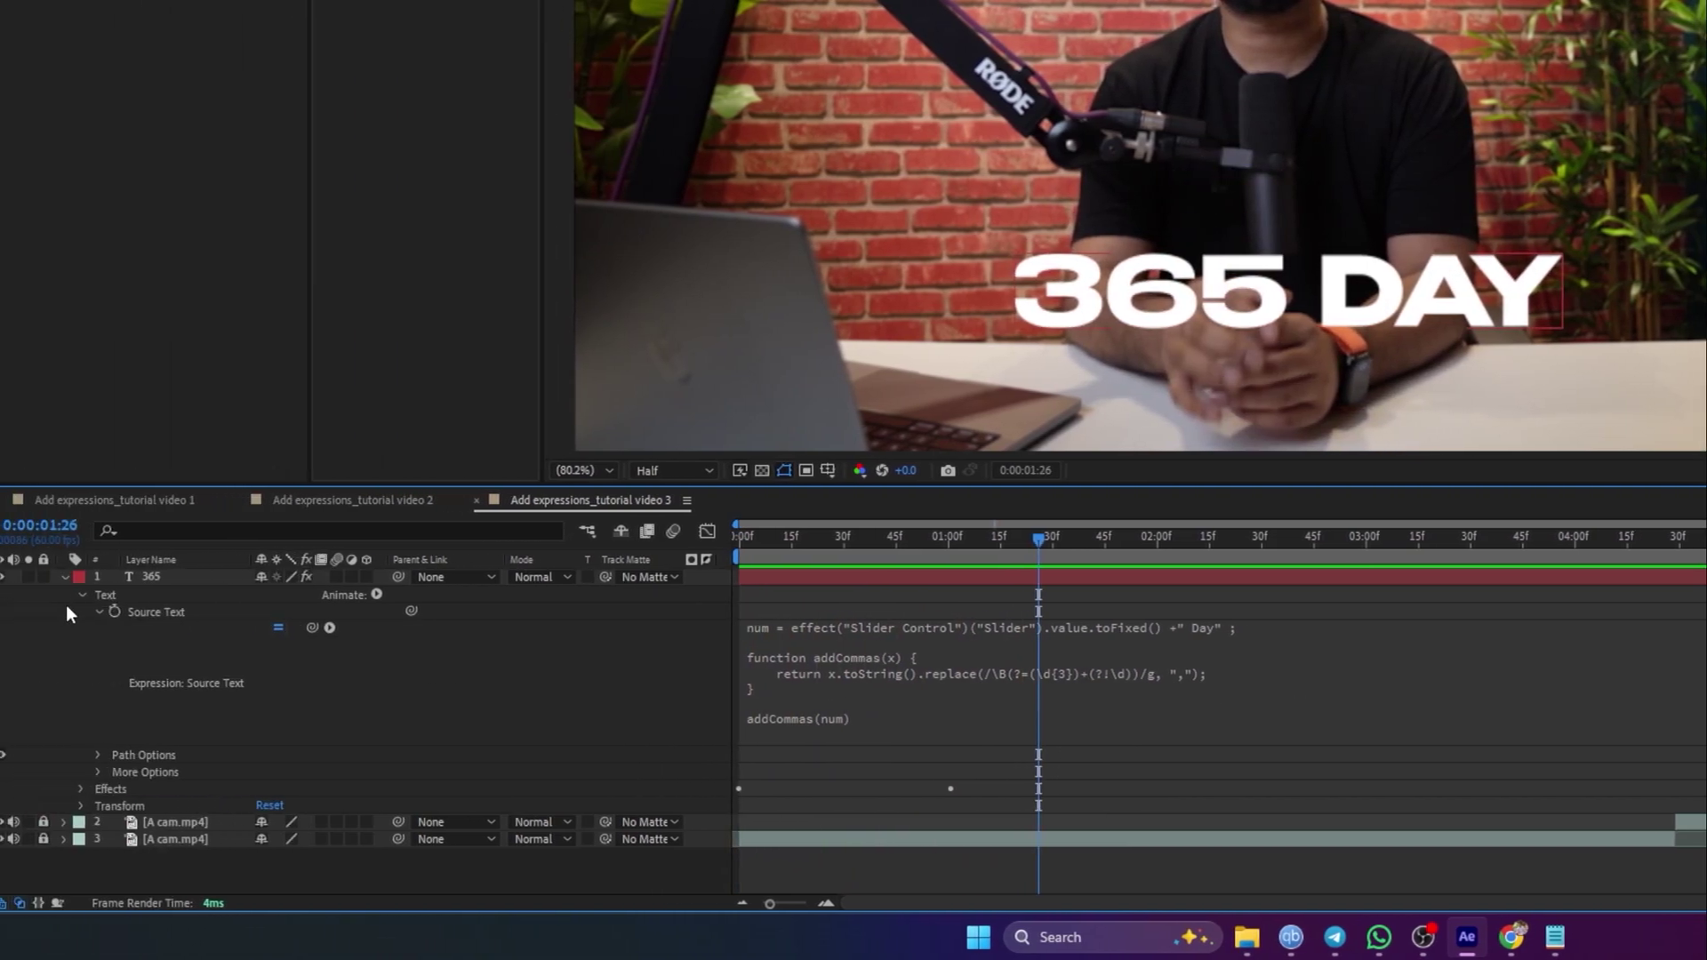
left_click(71, 576)
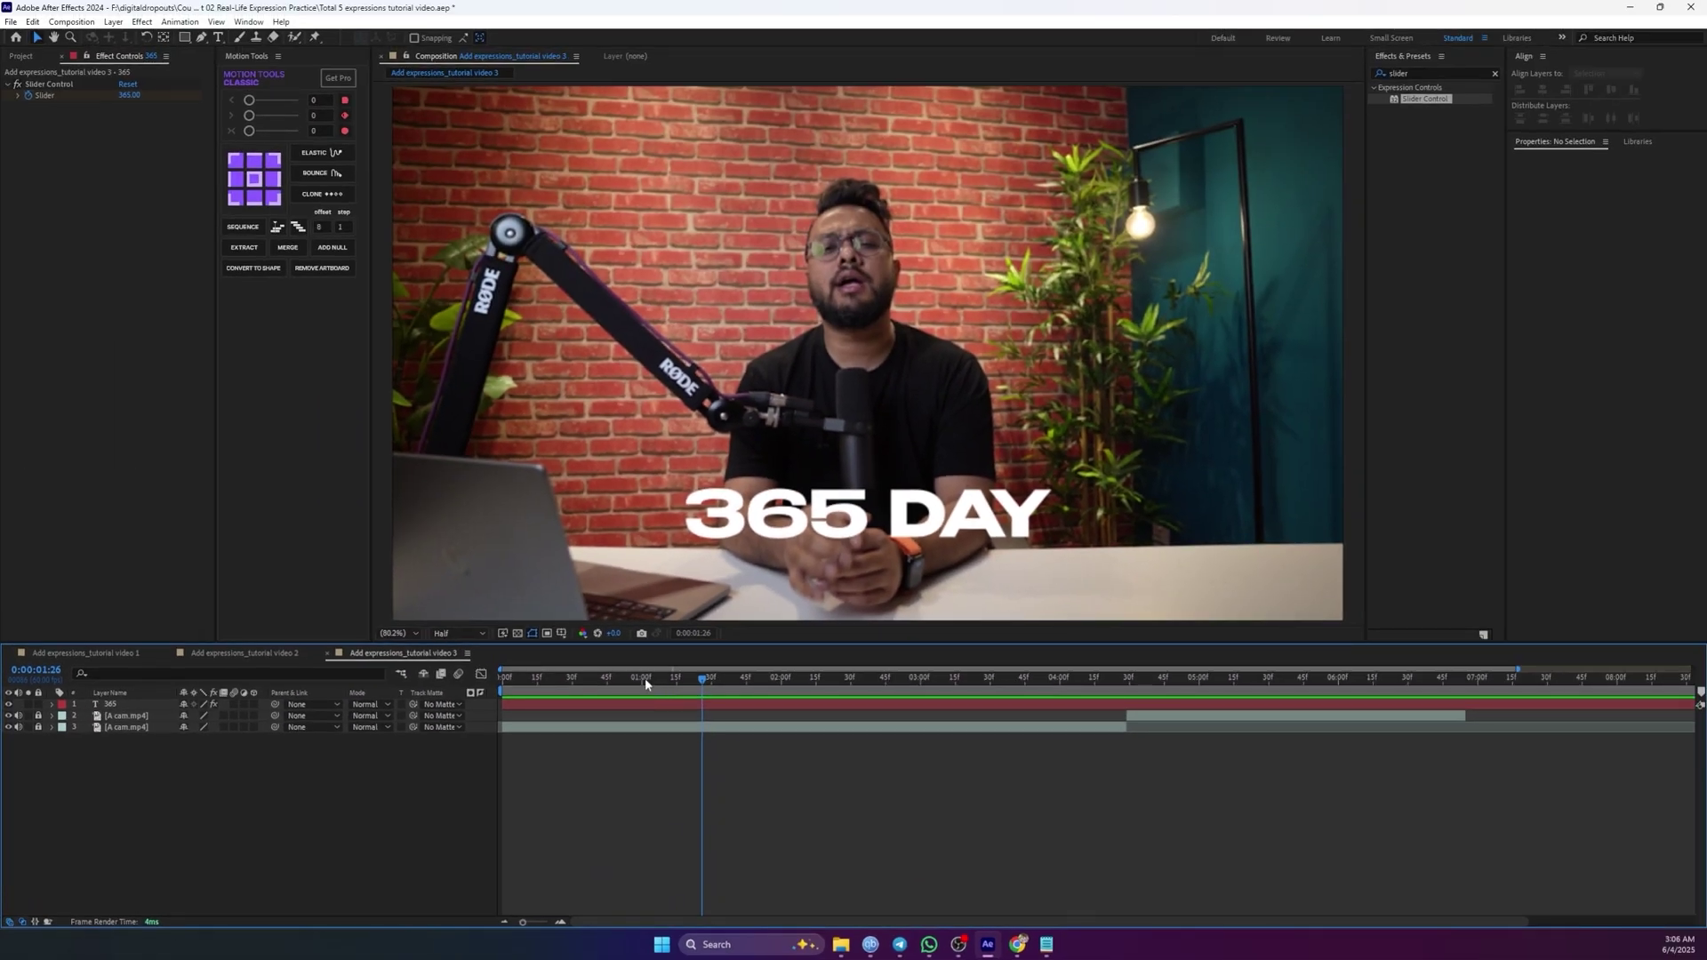
- Shift the text layer to start at 0:00:00:15 and play back the counter
key("Home")
left_click_drag(595, 681, 555, 702)
left_click(532, 707)
key("ctrl+t")
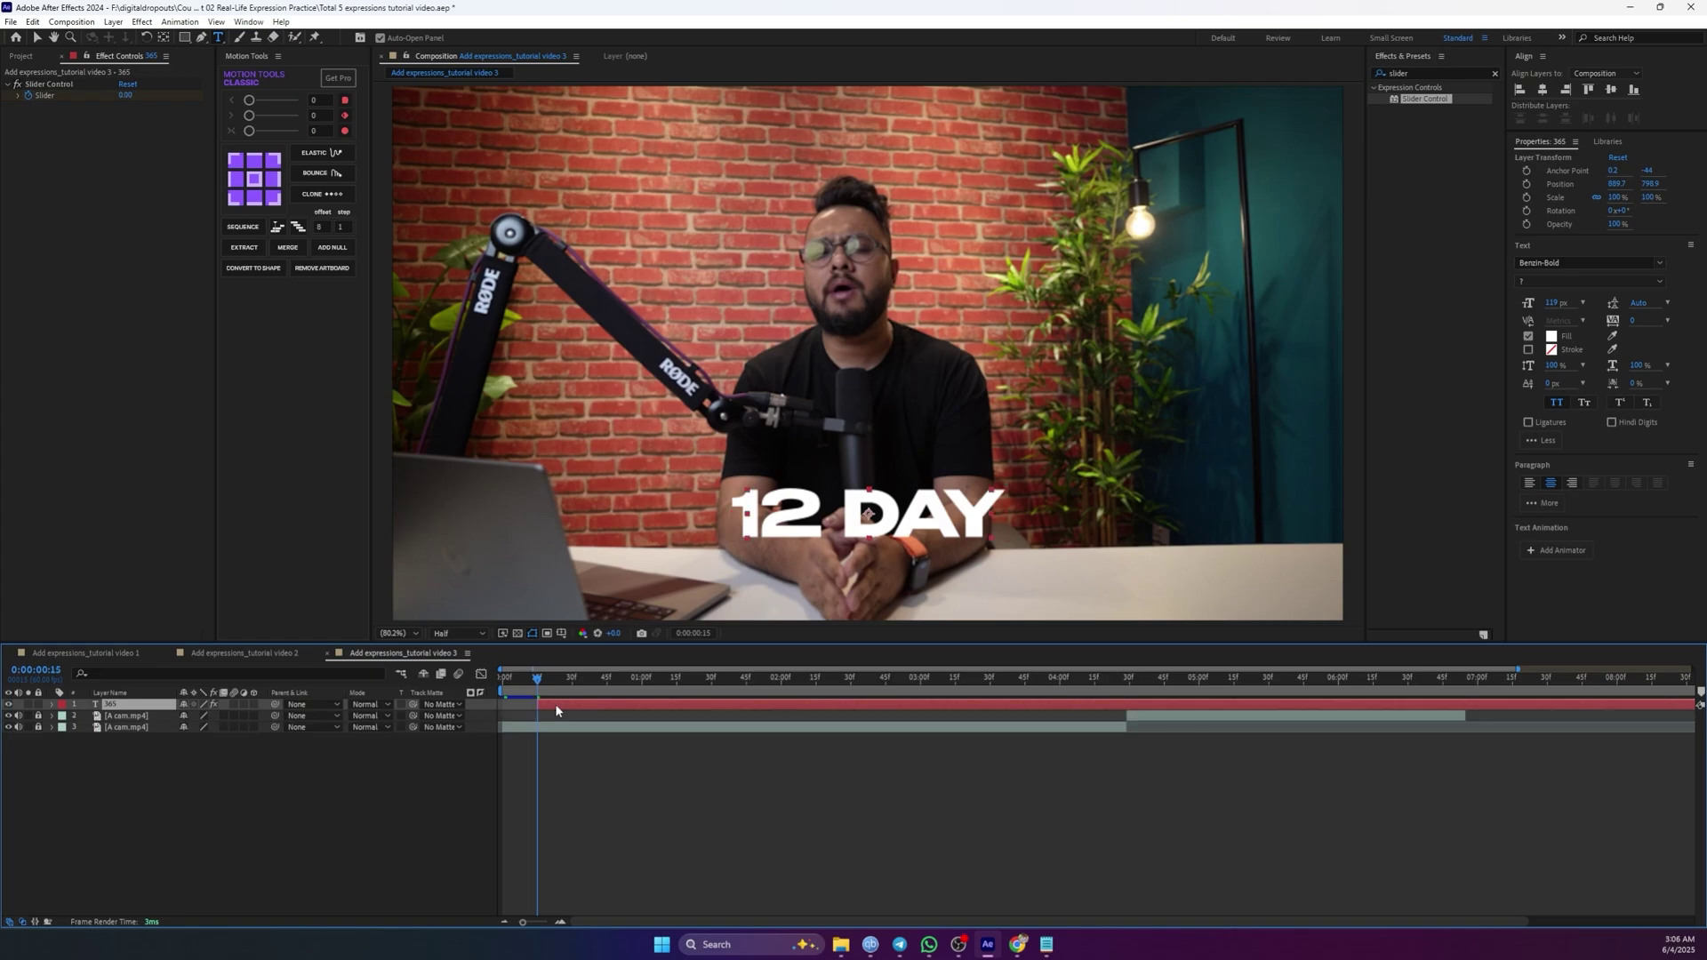
key("space")
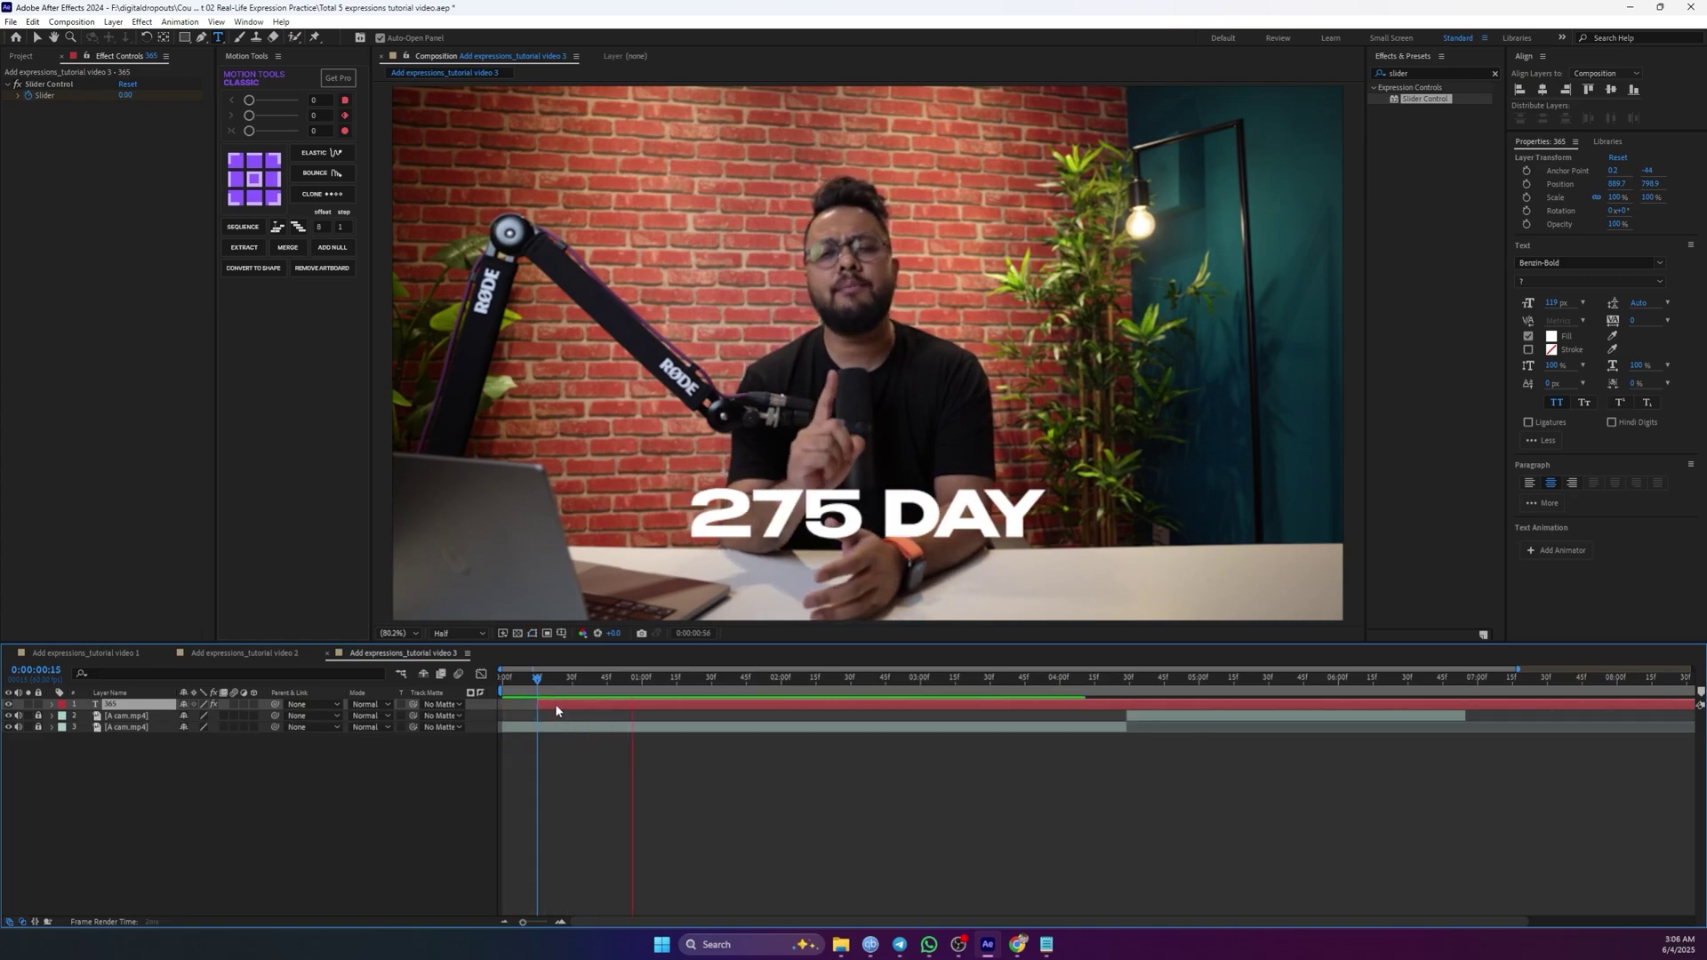
key("space")
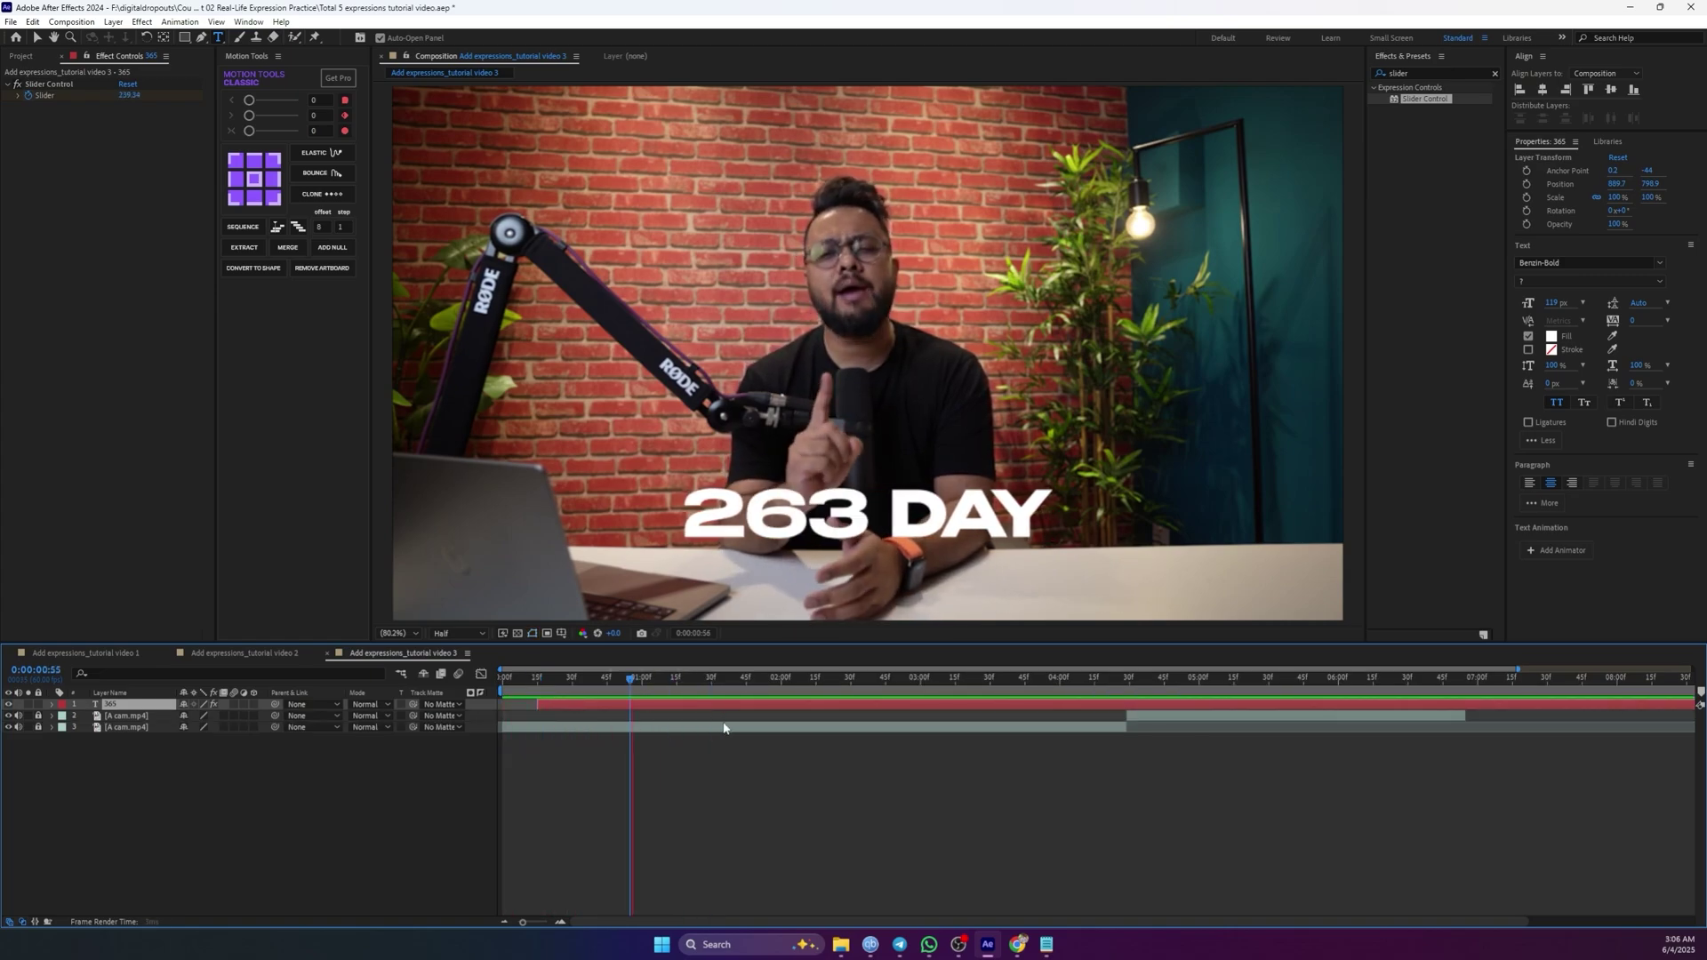
- Reveal the text layer's Slider keyframes and play the count from 0:00:00:15
left_click(677, 681)
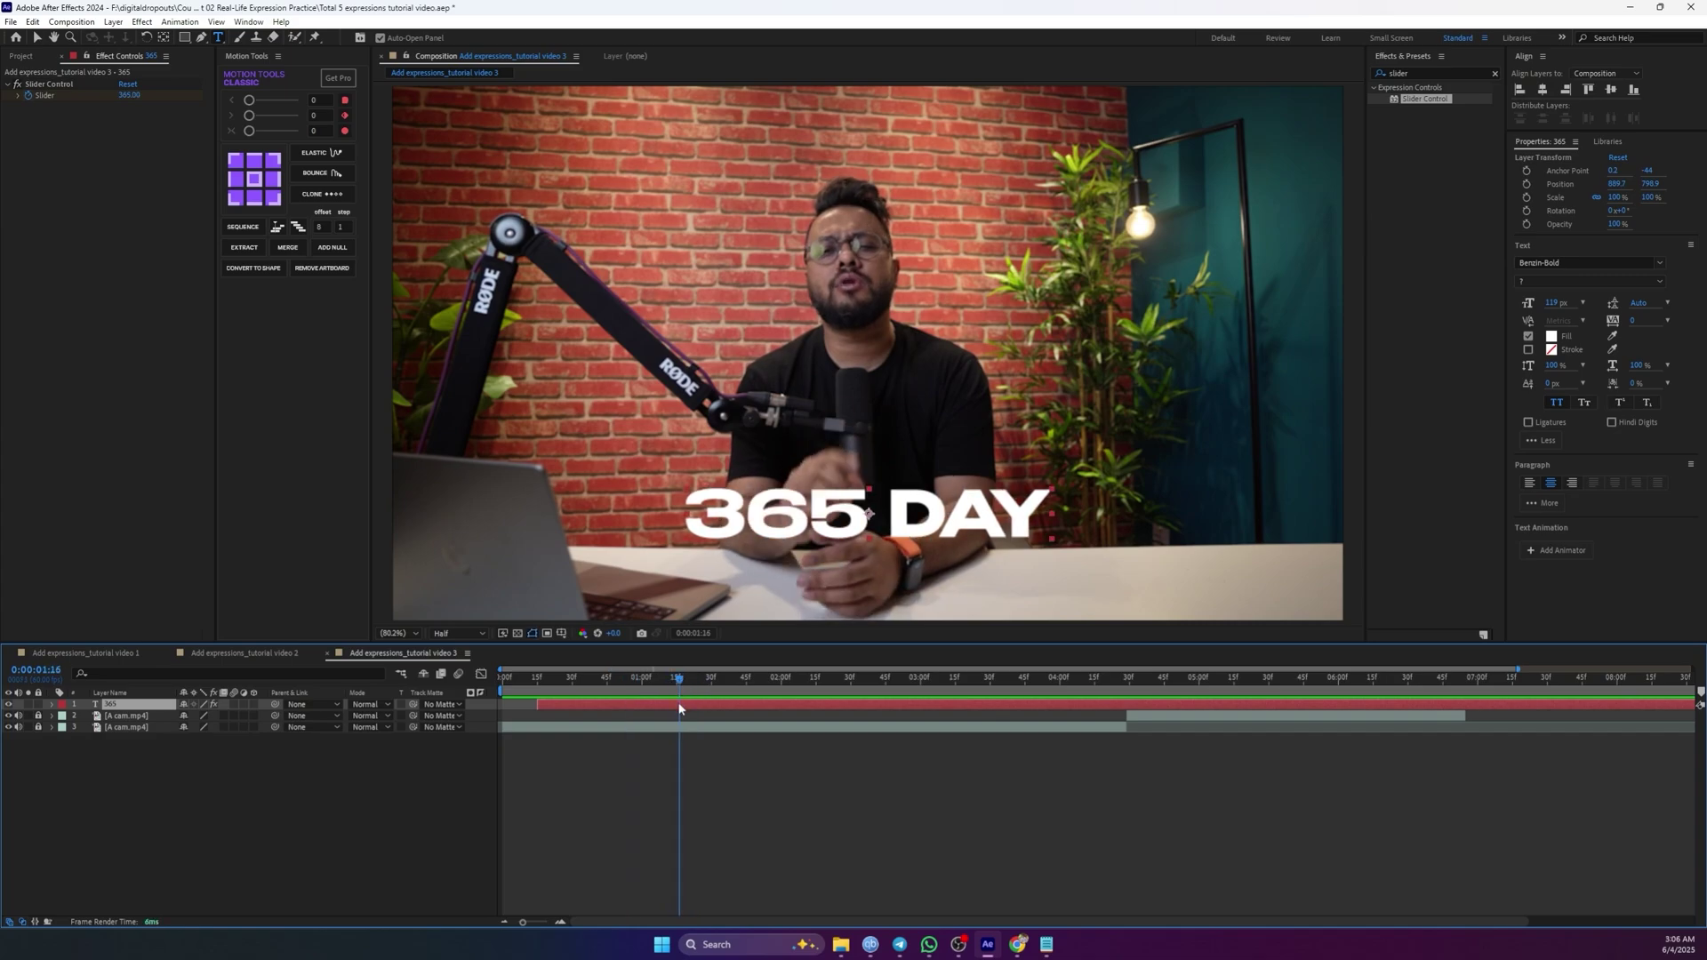
key("u")
left_click(680, 728)
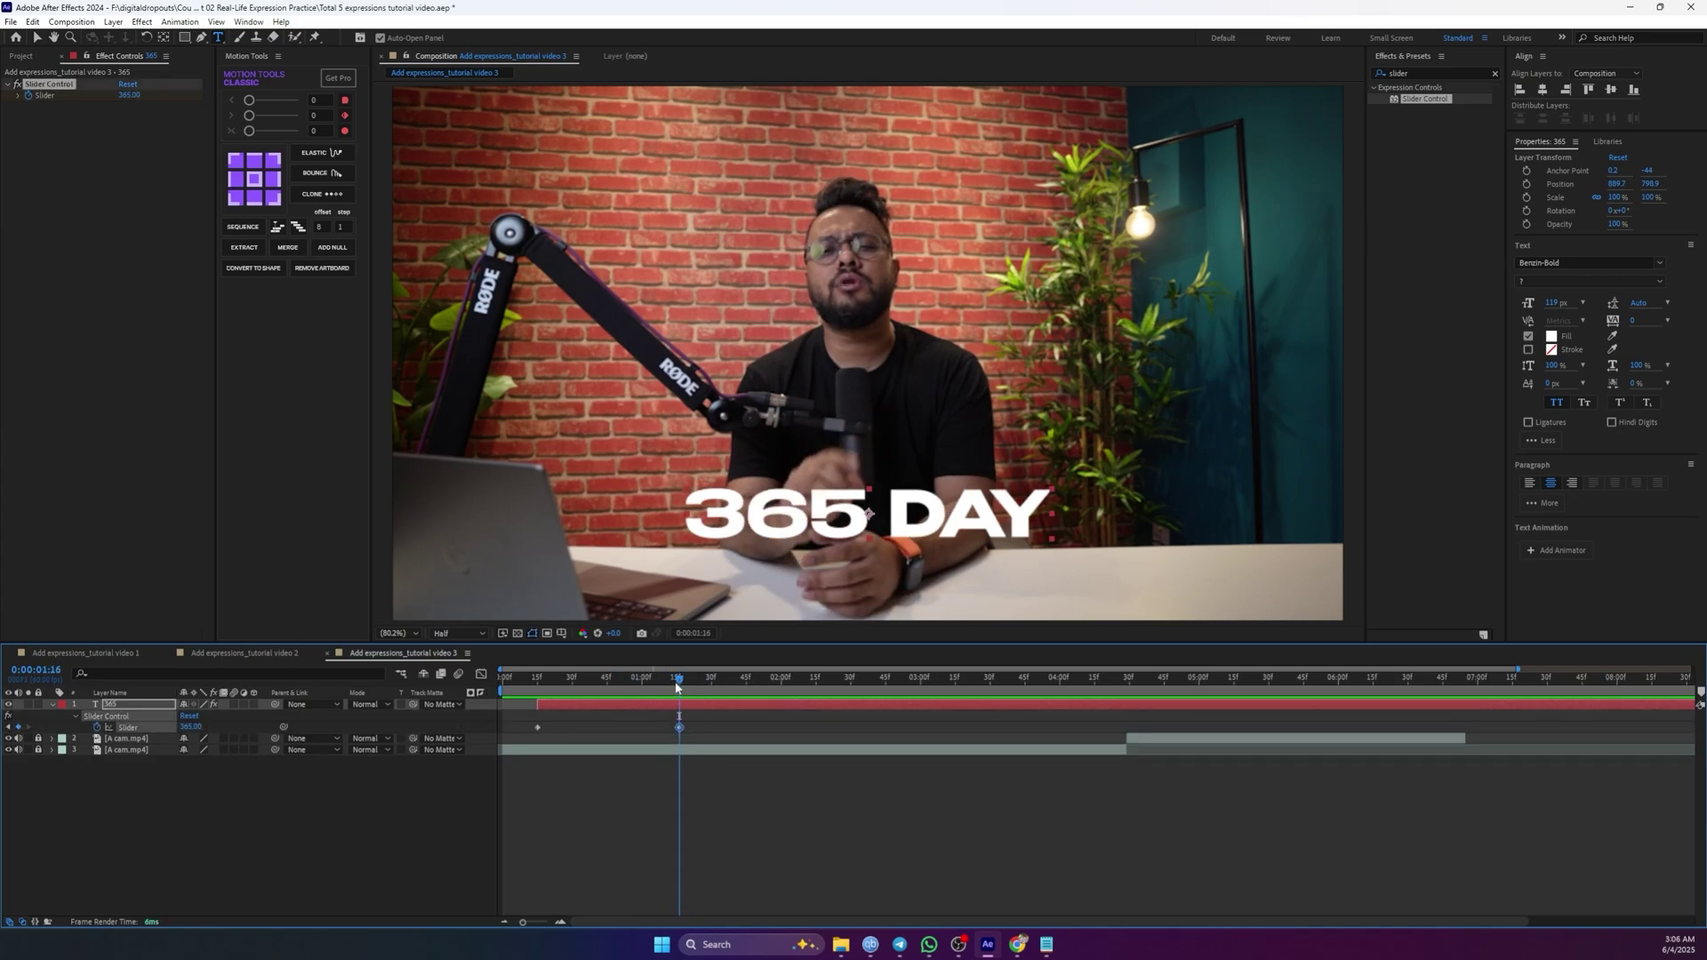
left_click_drag(675, 681, 537, 686)
key("space")
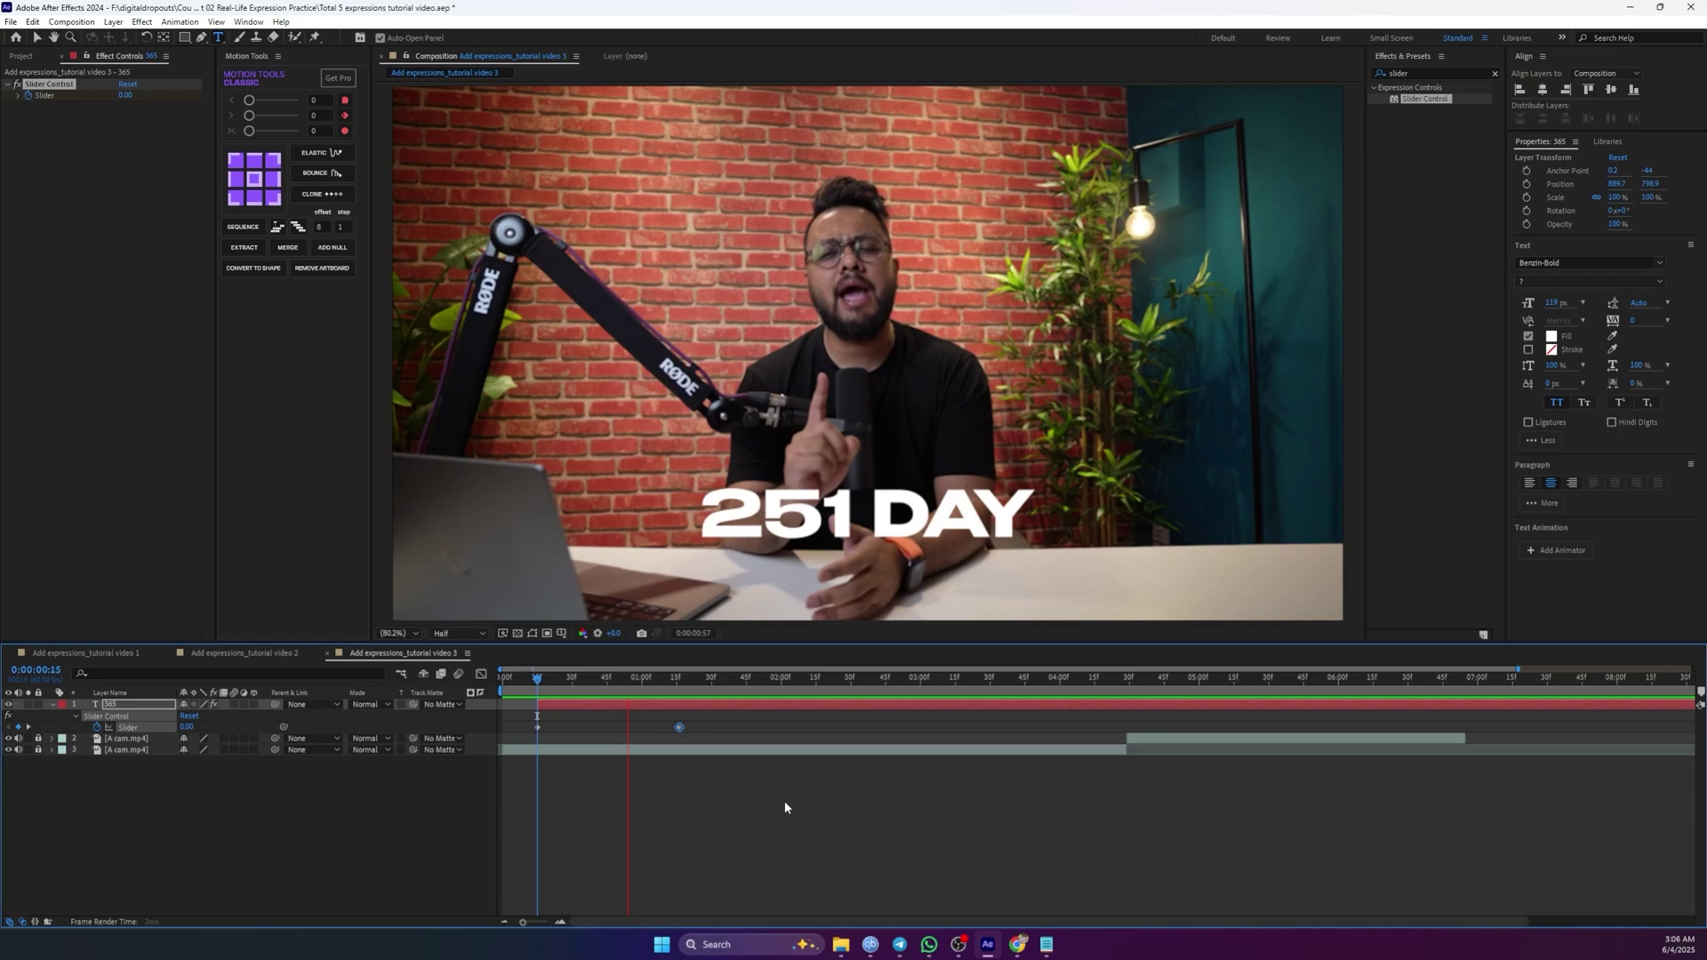
key("space")
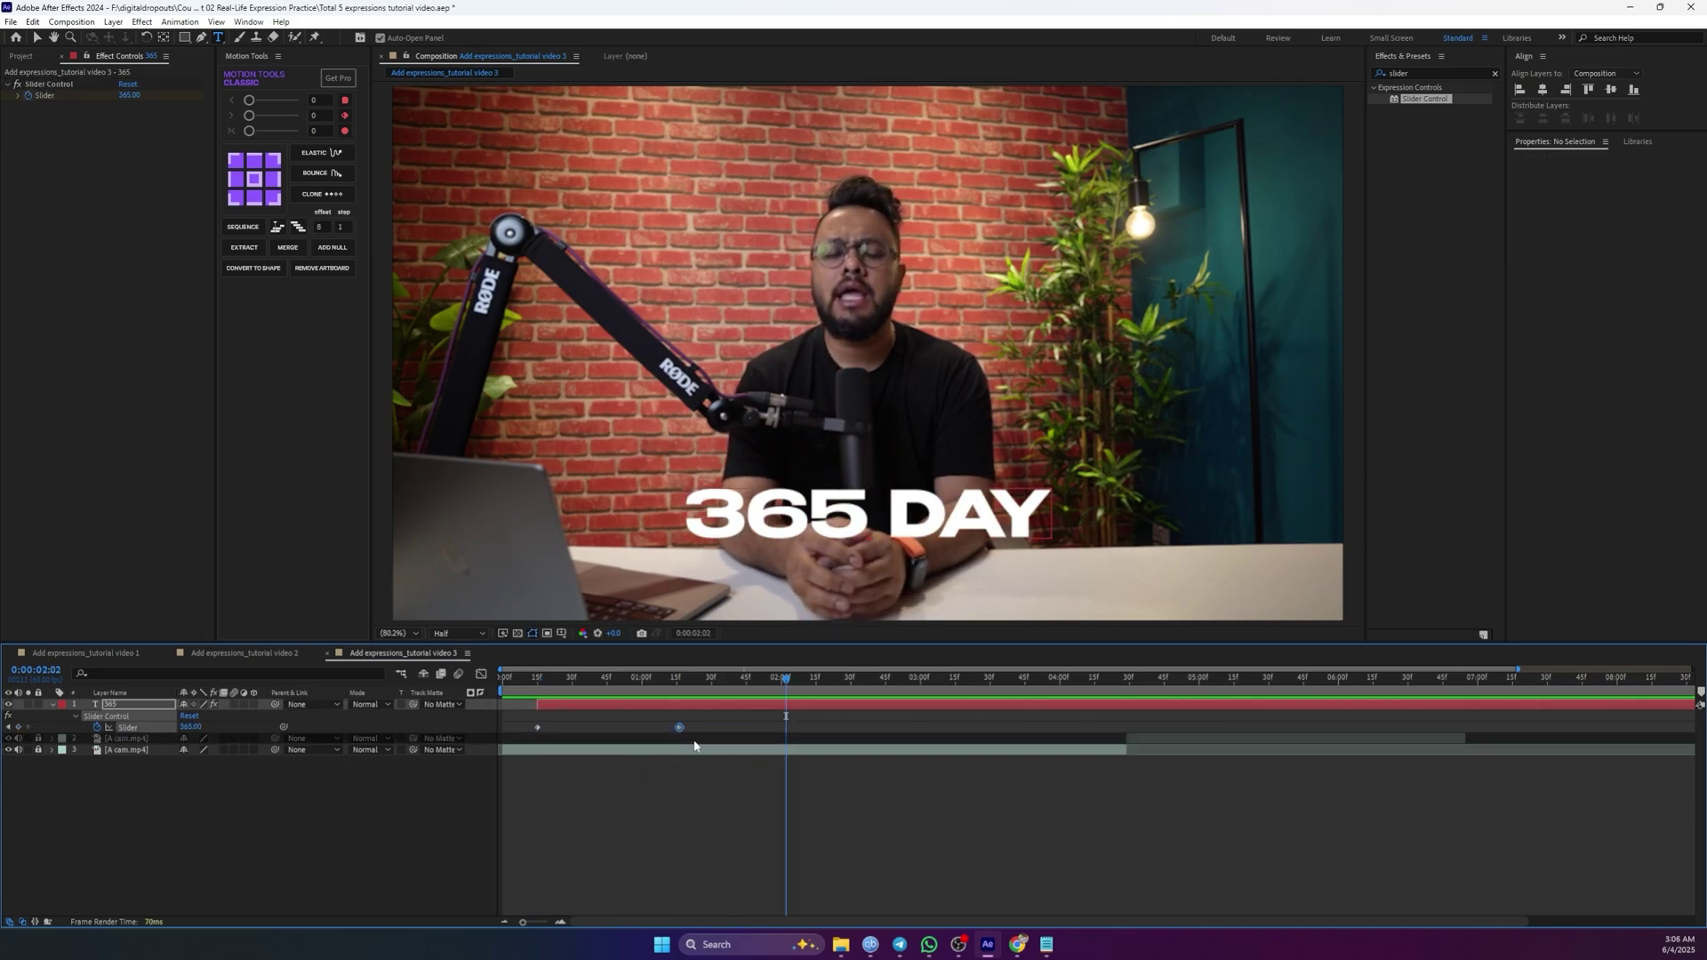
- Reshape the Slider's speed graph so both keyframes ease from zero speed with a peak between them, and preview it
left_click_drag(664, 723, 697, 747)
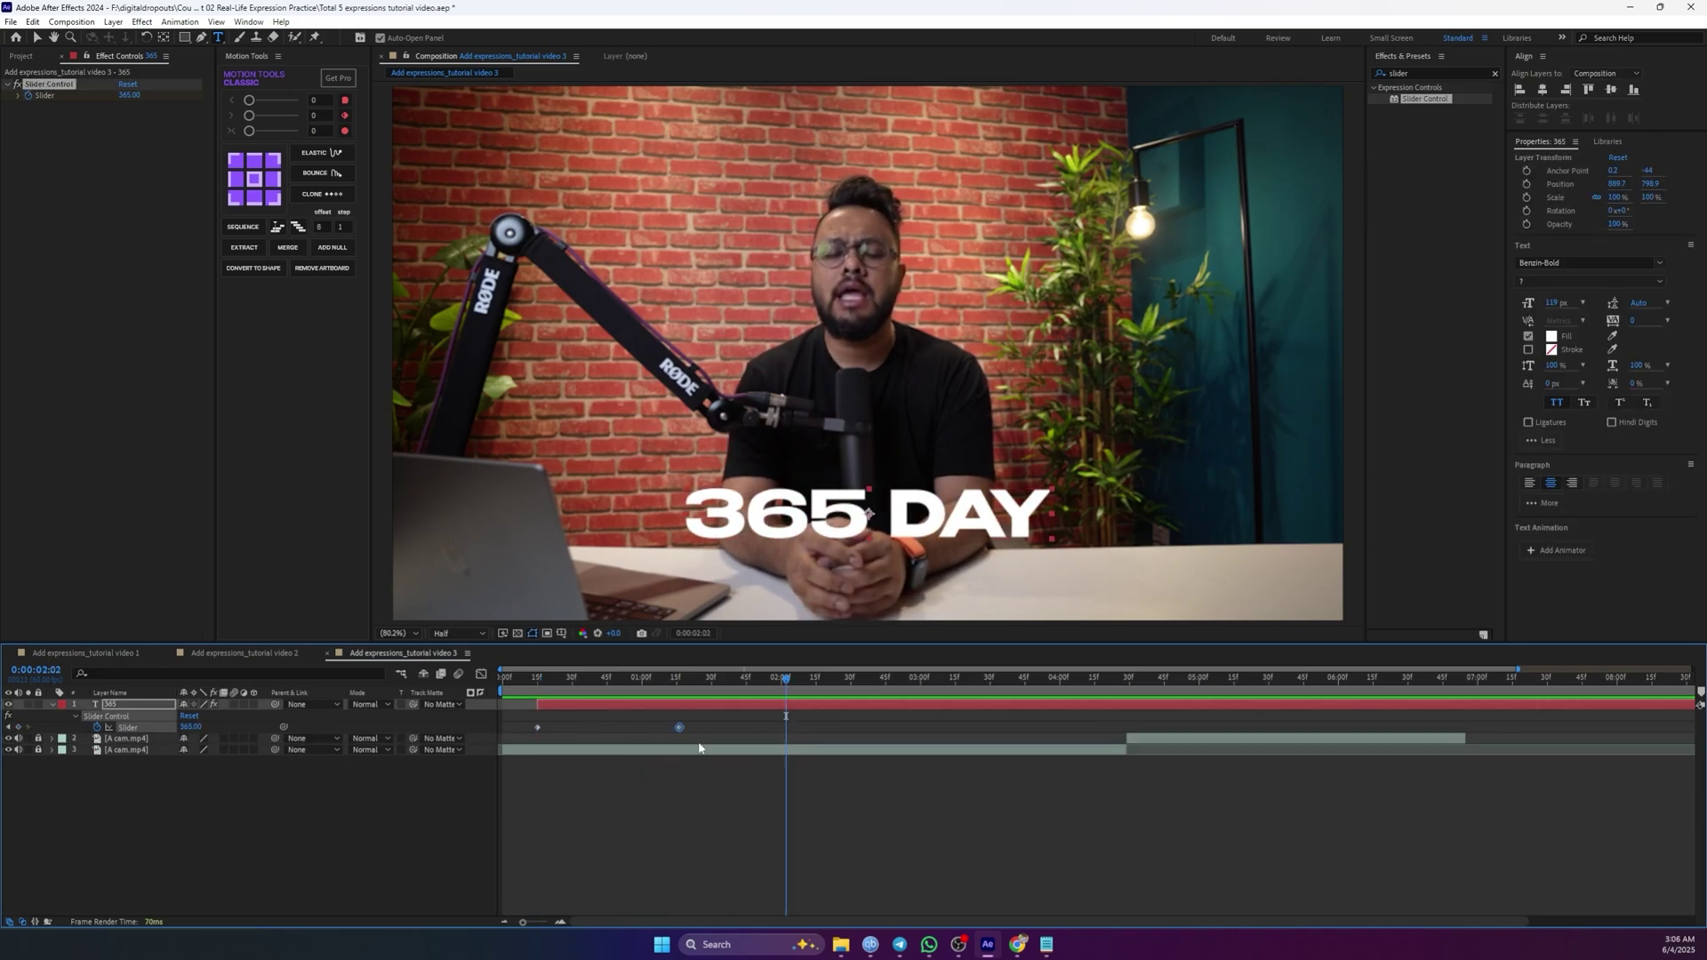
left_click(481, 674)
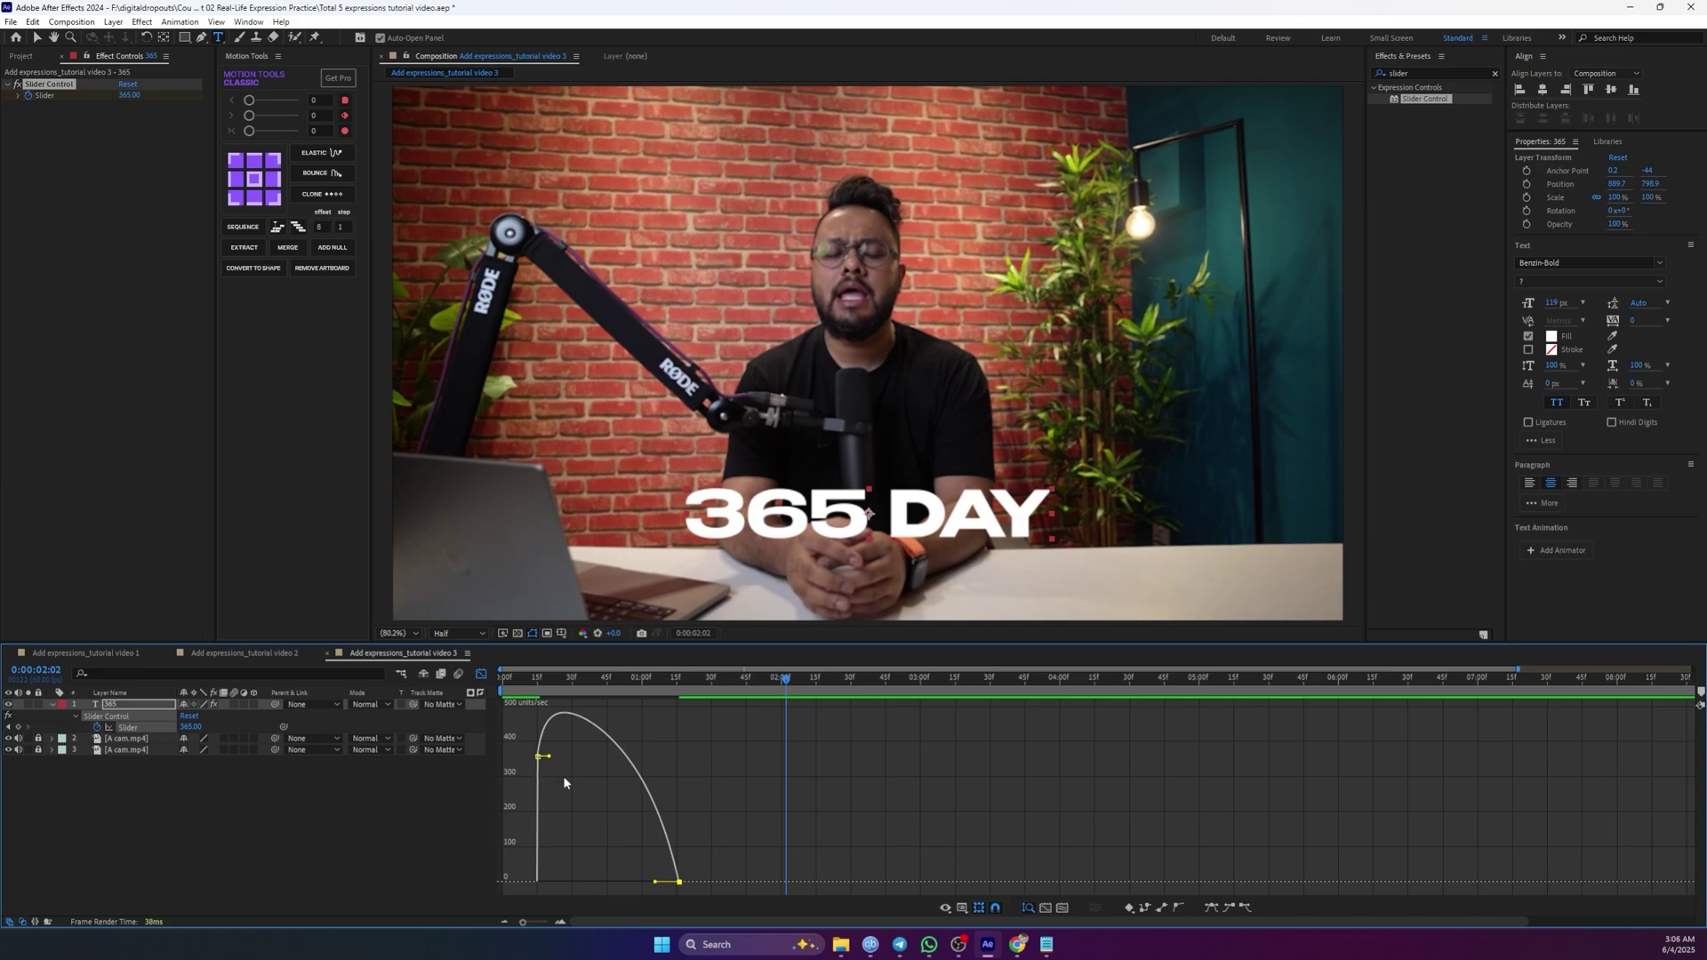
scroll(564, 782, "up", 2)
left_click_drag(598, 758, 666, 882)
left_click_drag(650, 695, 560, 698)
key("space")
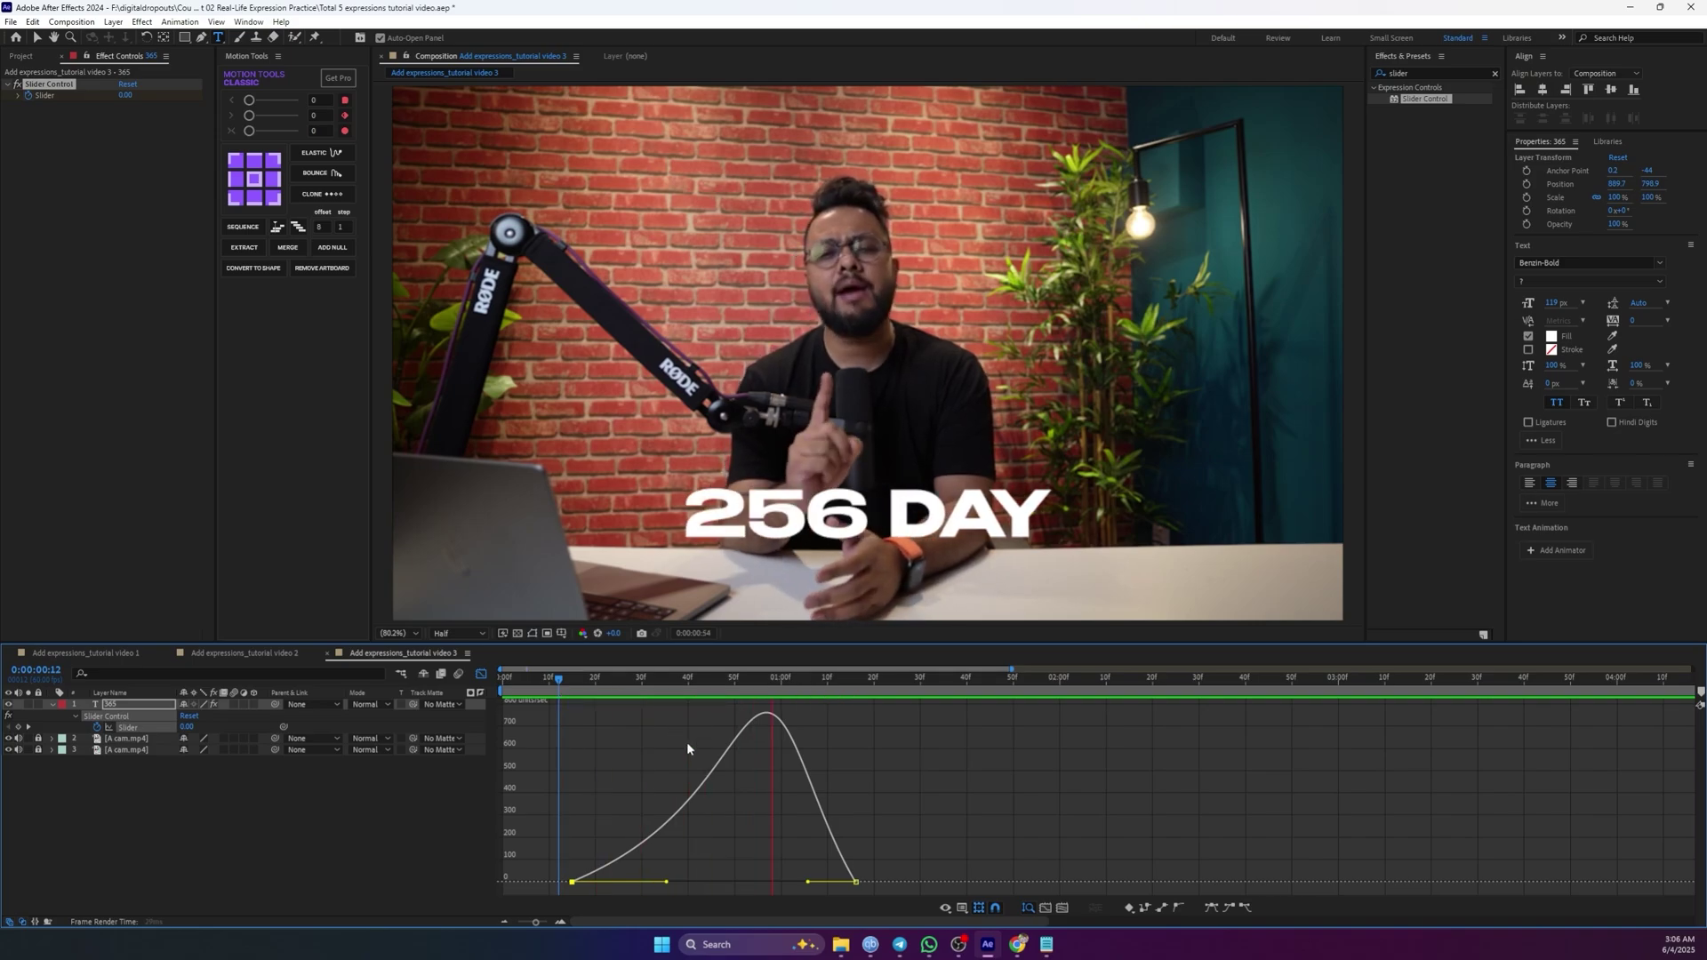
left_click(481, 674)
- Play the eased counter from 0:00:00:11 and again from the last Slider keyframe
left_click(557, 691)
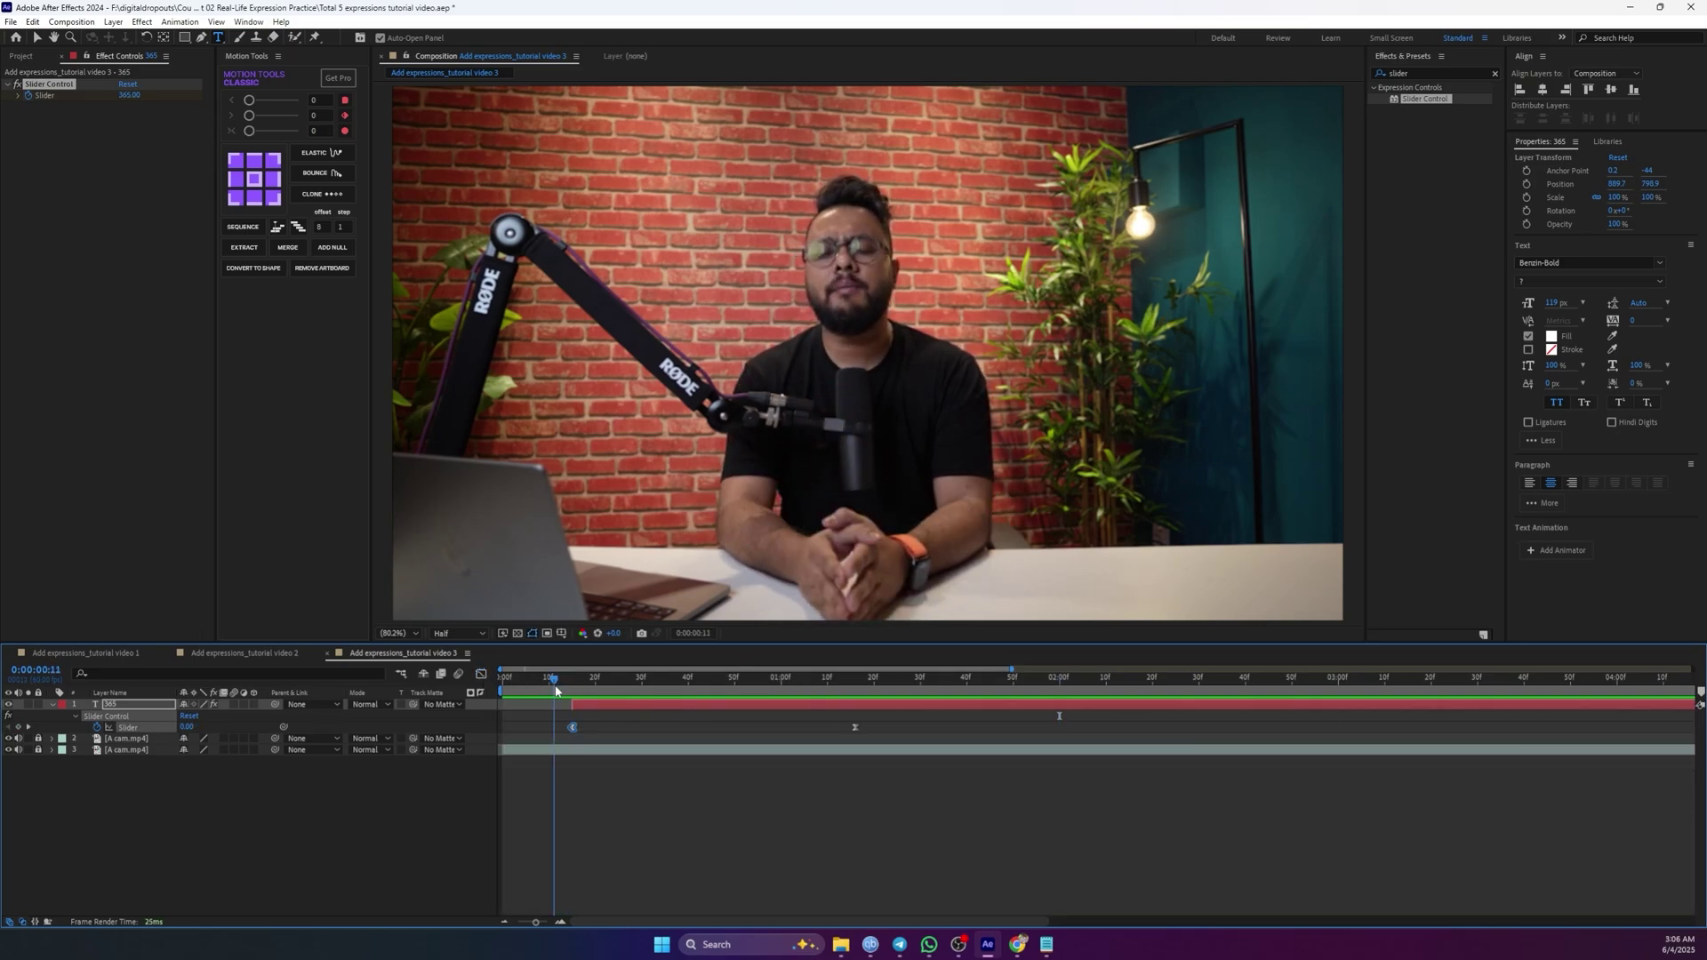
key("space")
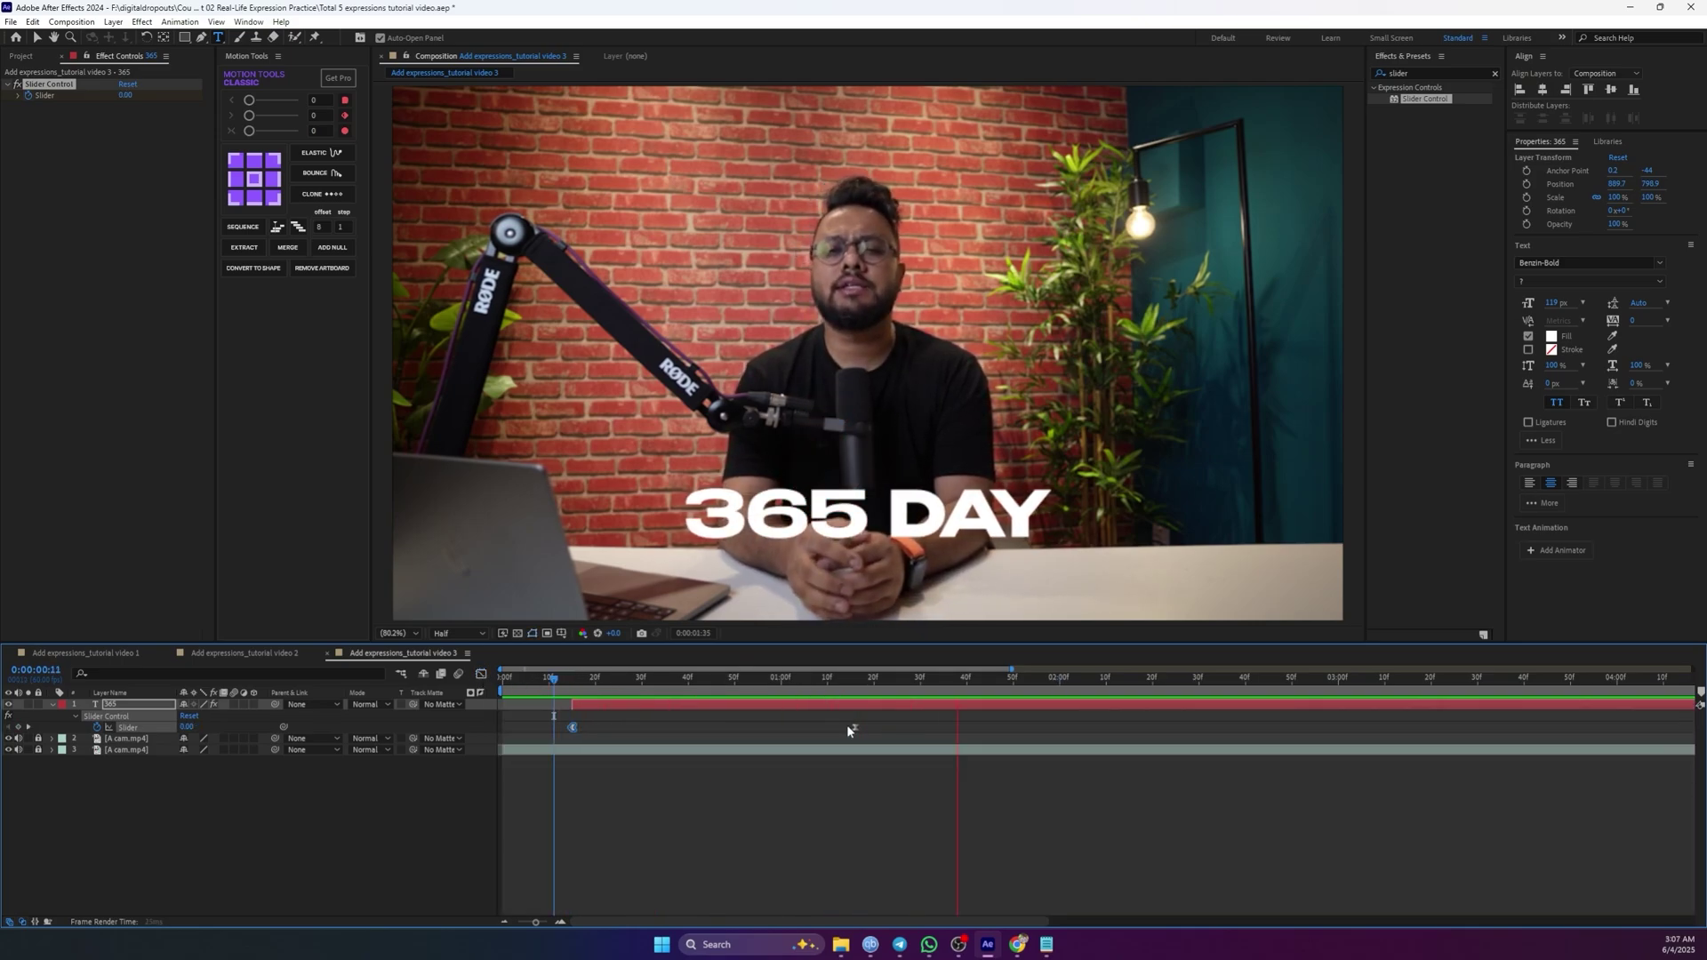
left_click(855, 691)
key("space")
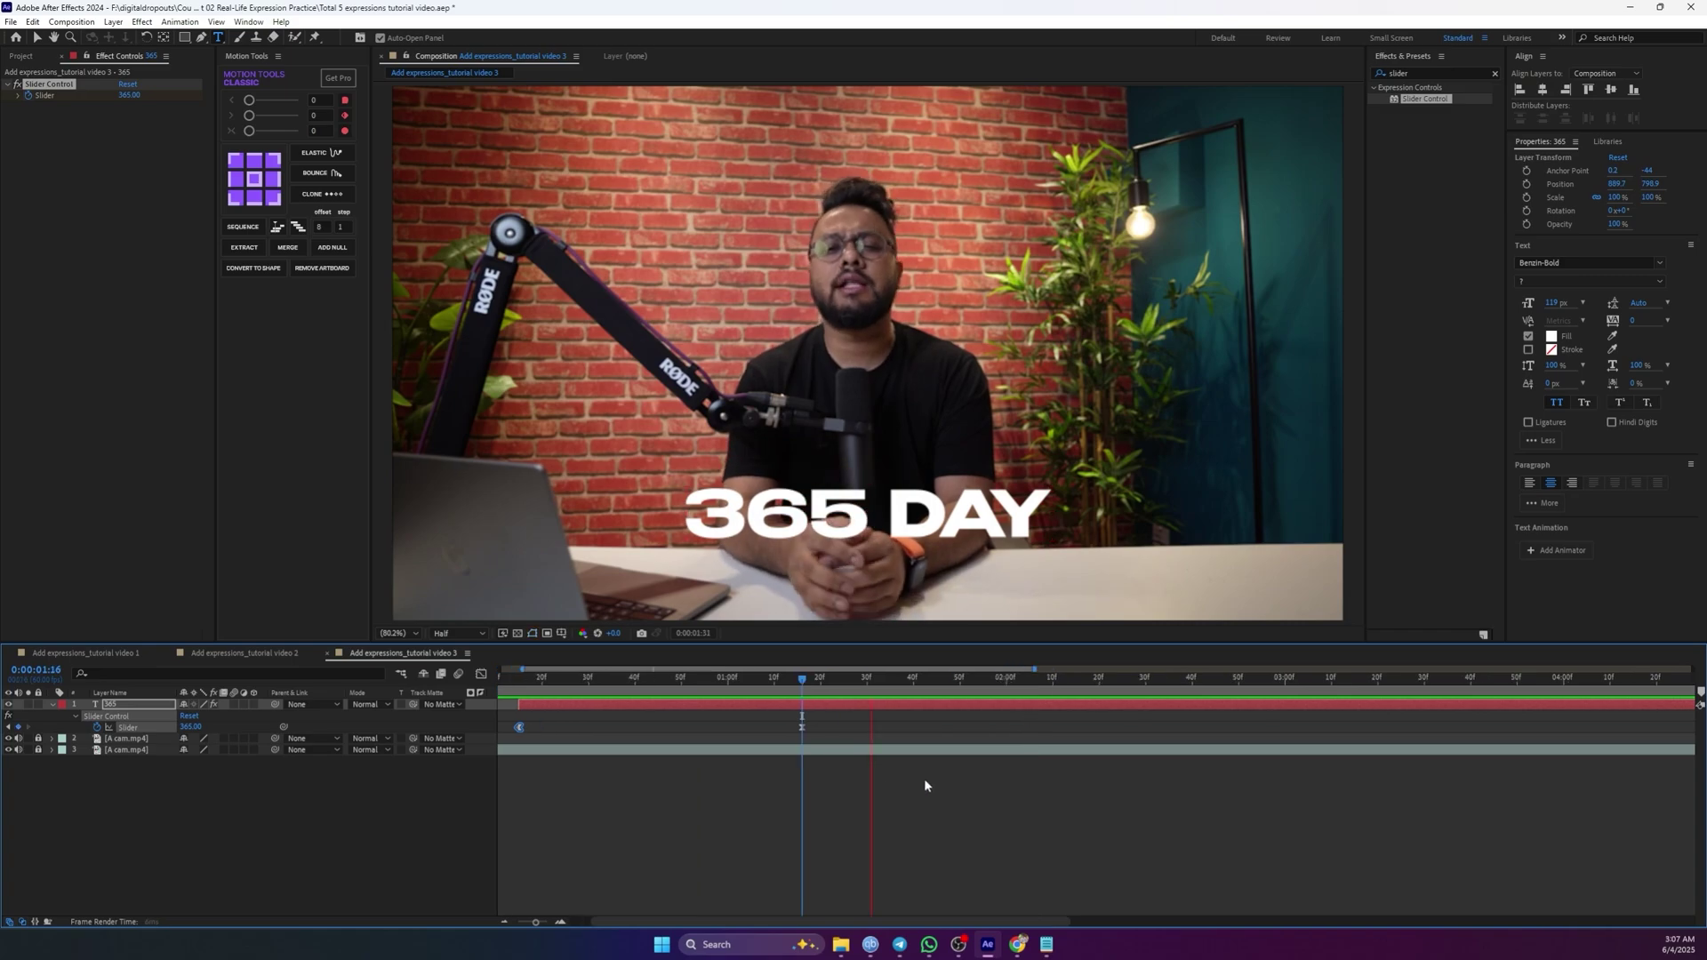
- Trim the counter text layer to end at 0:00:02:10 and place a duplicate of it directly after that end
left_click(1061, 711)
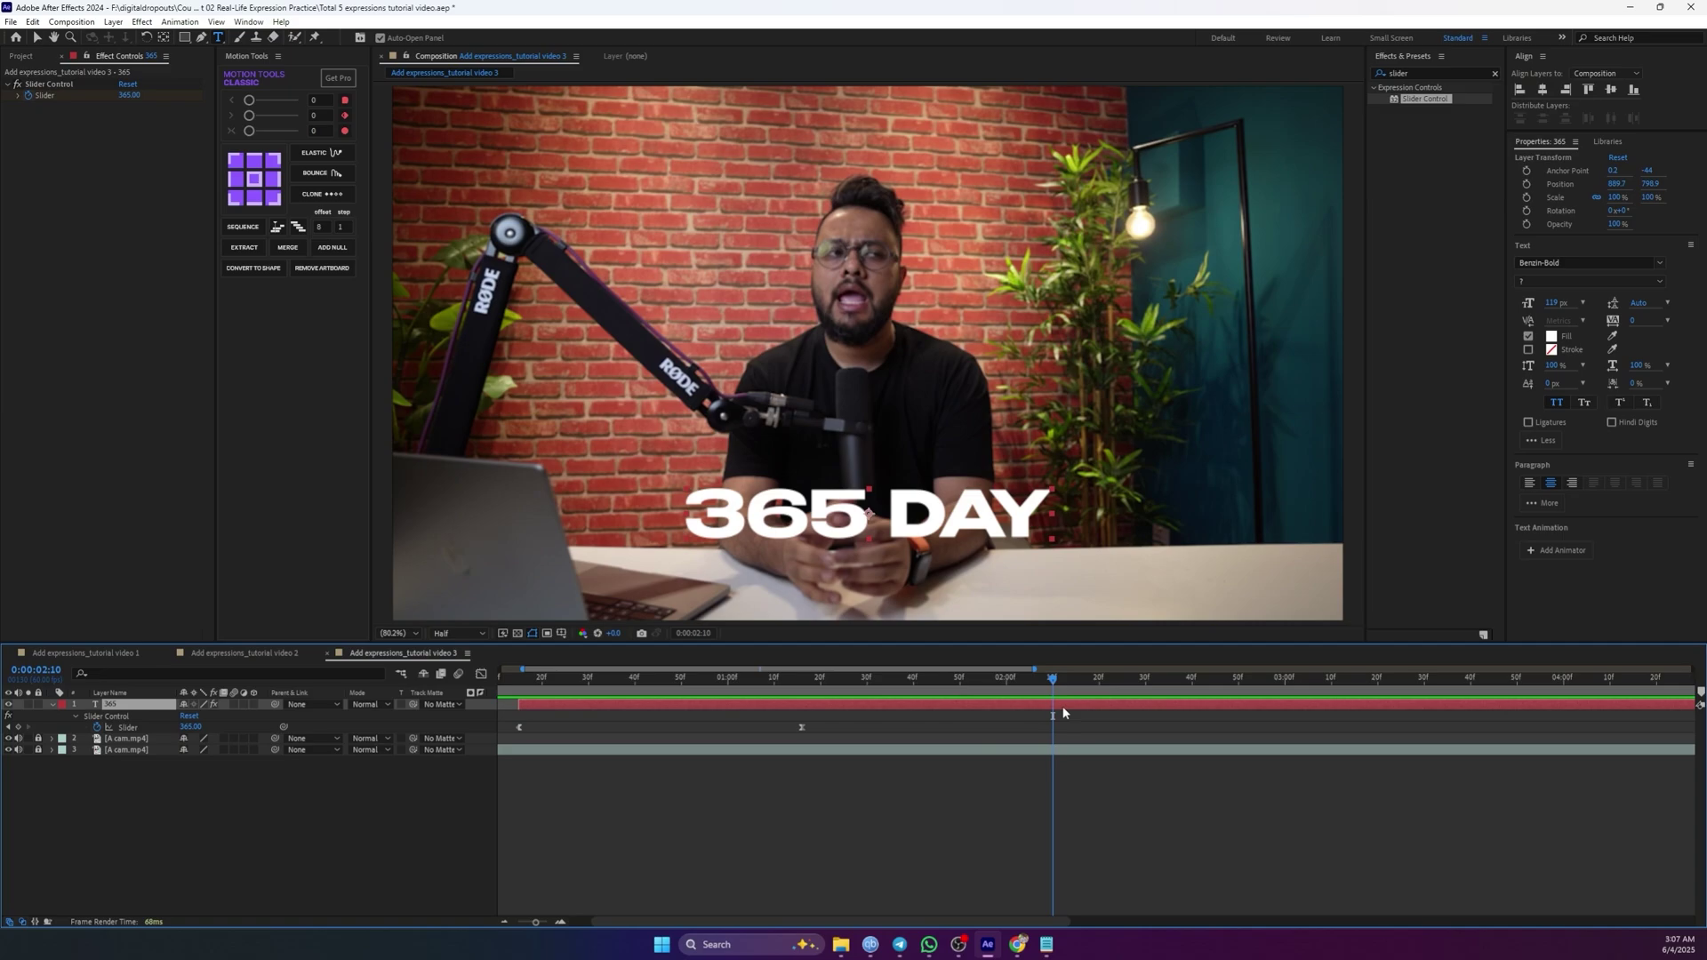
key("alt+bracketright")
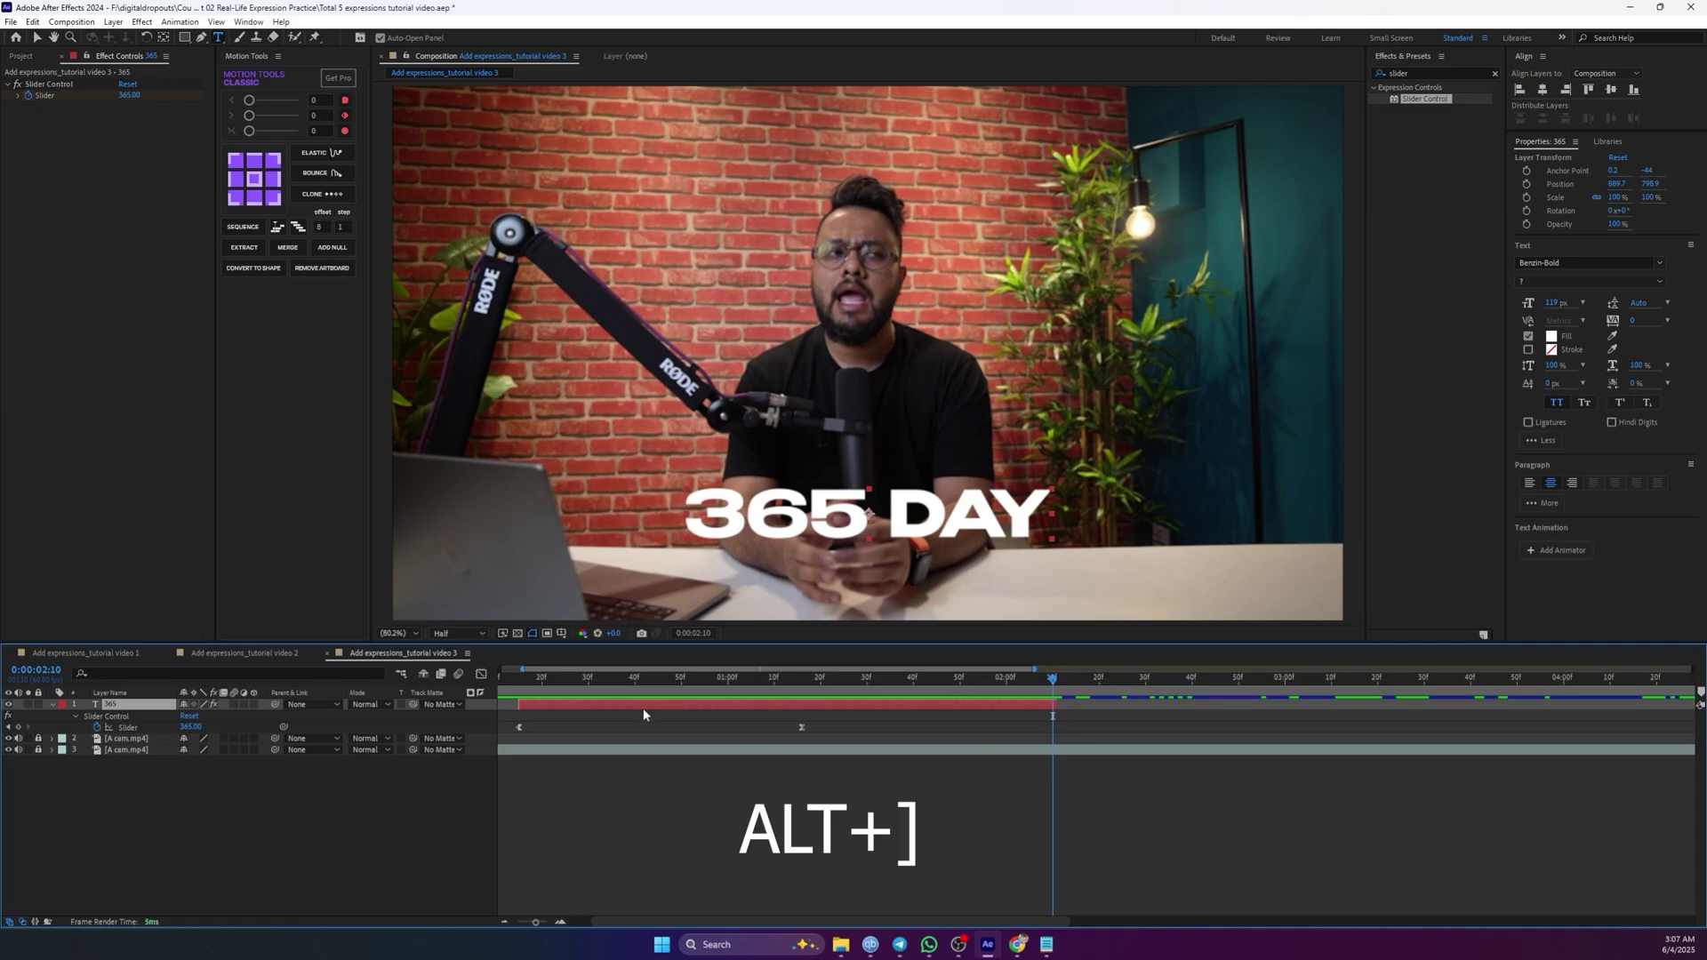
key("ctrl+d")
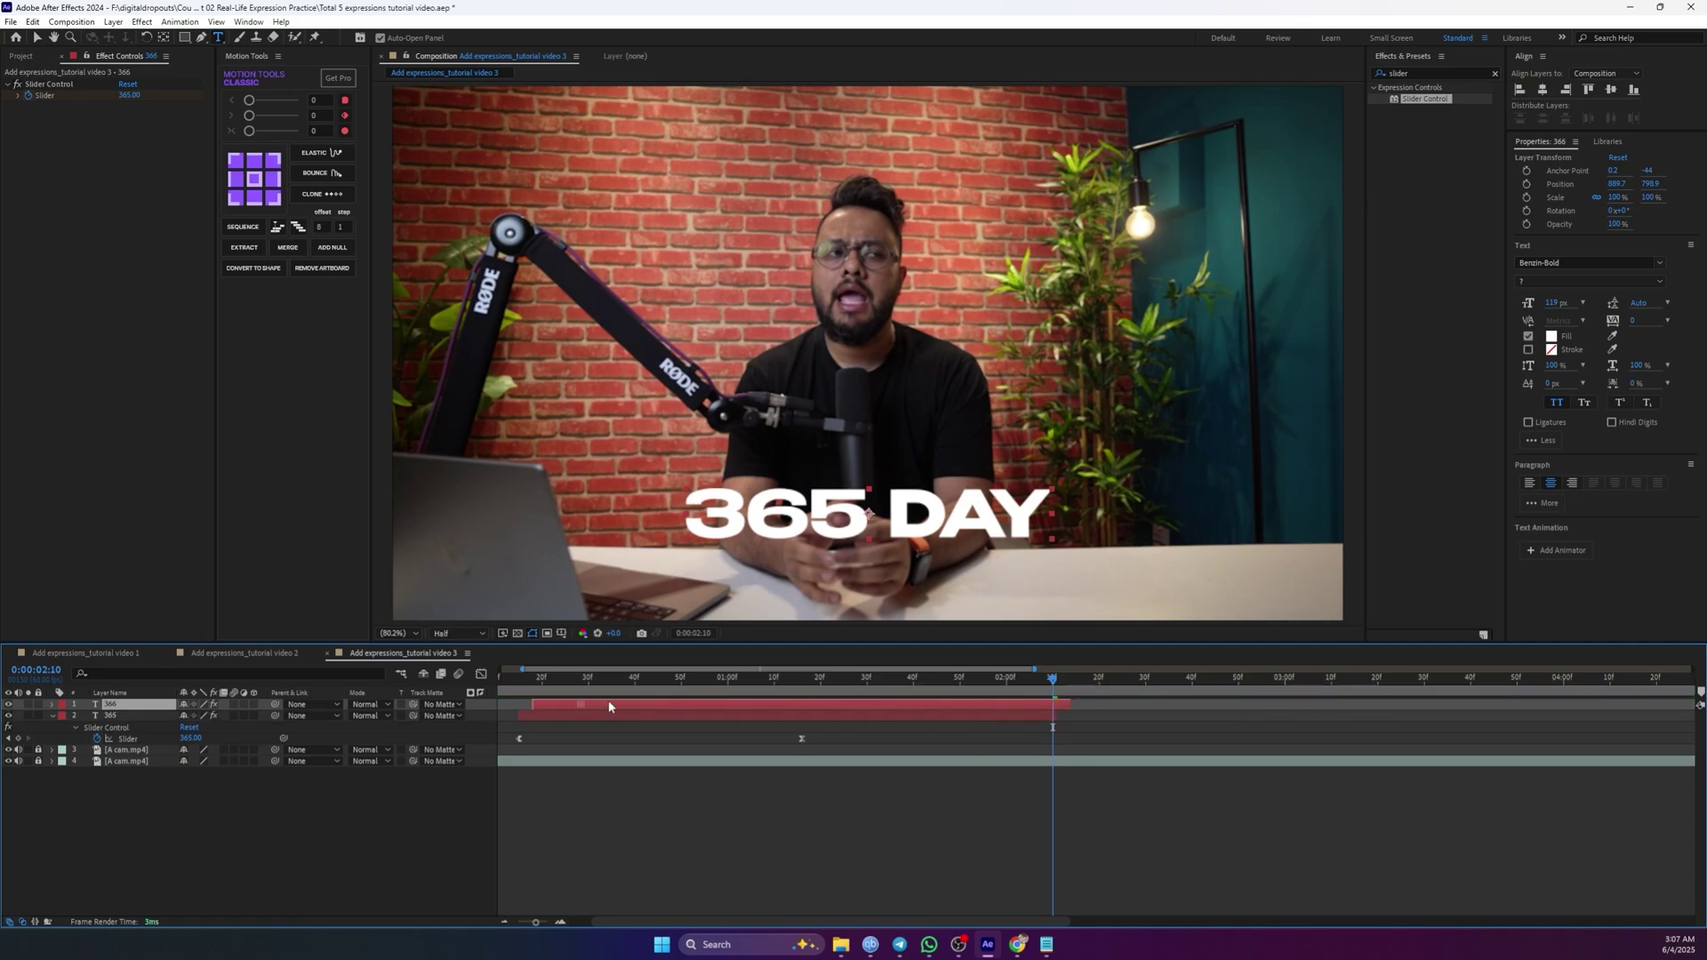
left_click_drag(608, 708, 1411, 701)
- Reveal the duplicate text layer's Slider keyframes and set the last Slider keyframe, at 0:00:03:12, to 1000000
key("u")
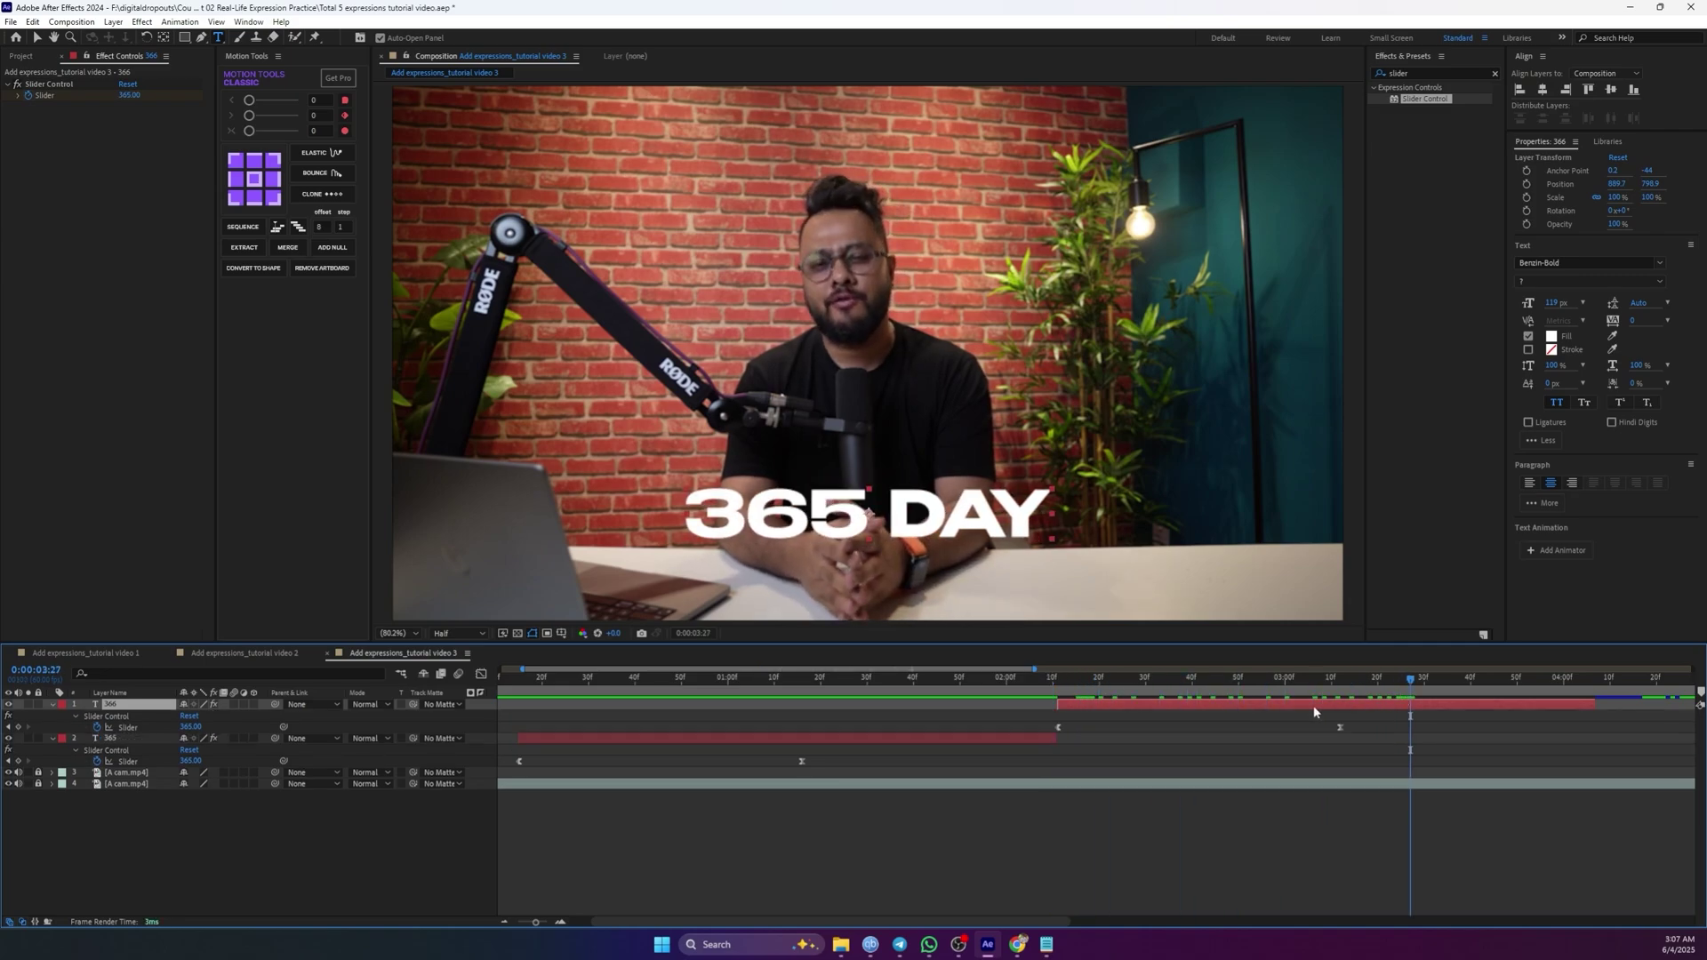
left_click_drag(1410, 678, 1341, 678)
left_click(1341, 728)
left_click(1346, 714)
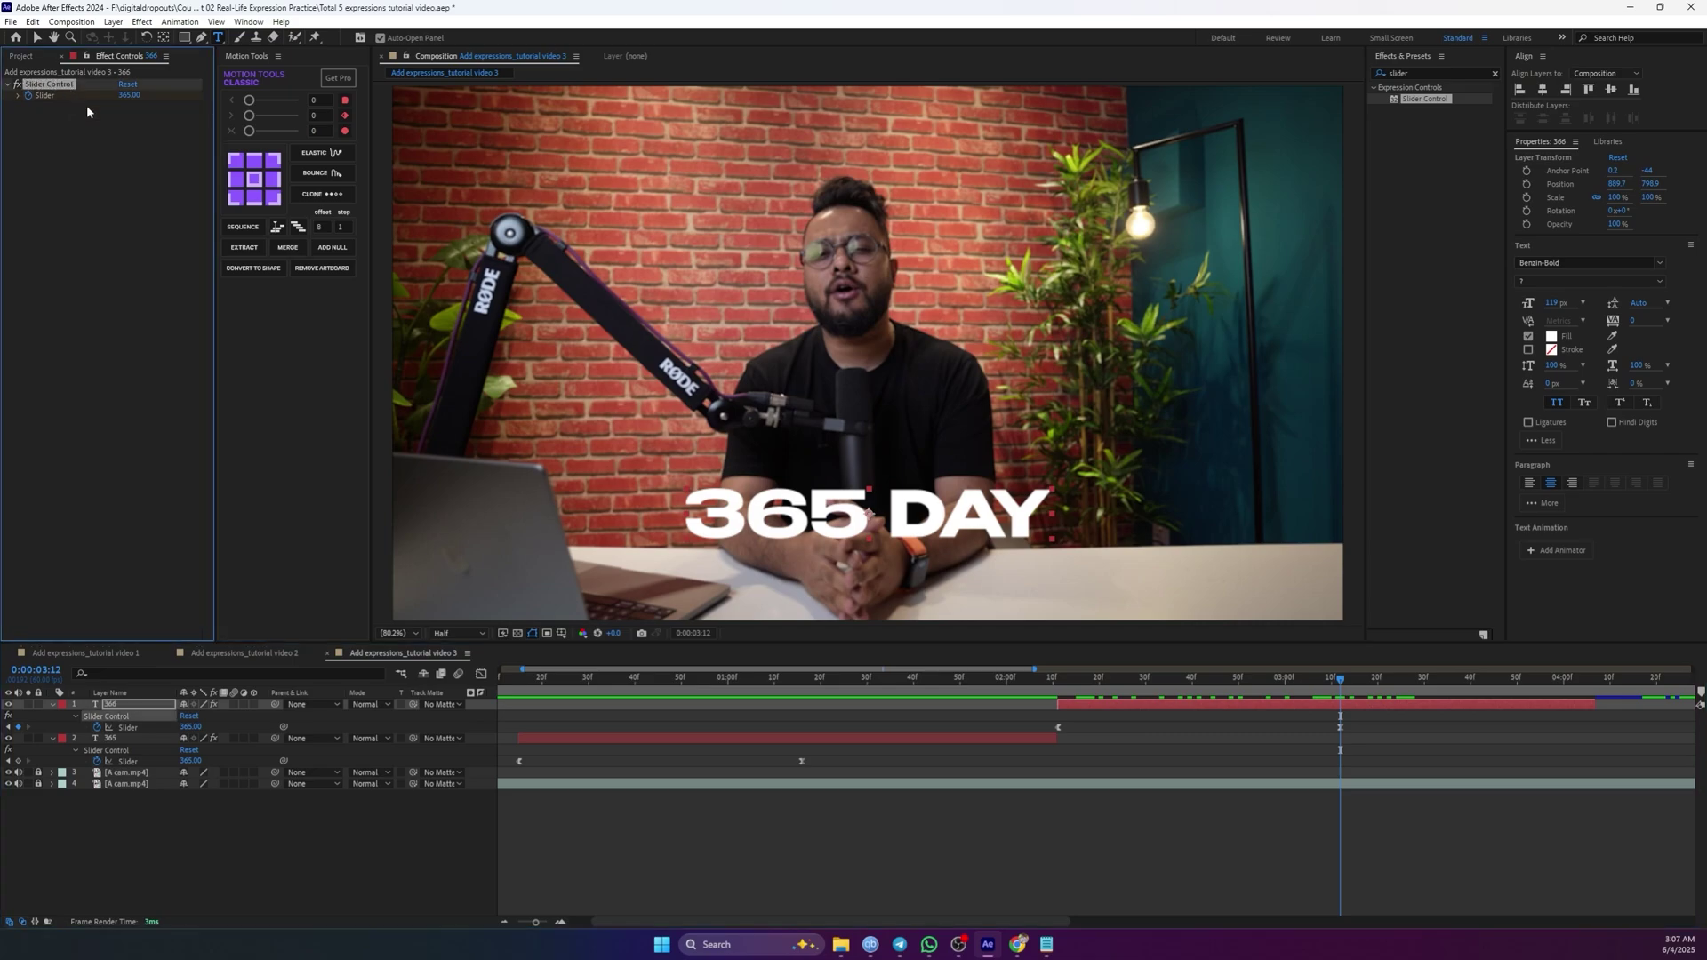
left_click(129, 95)
type("10")
type("00000")
key("Return")
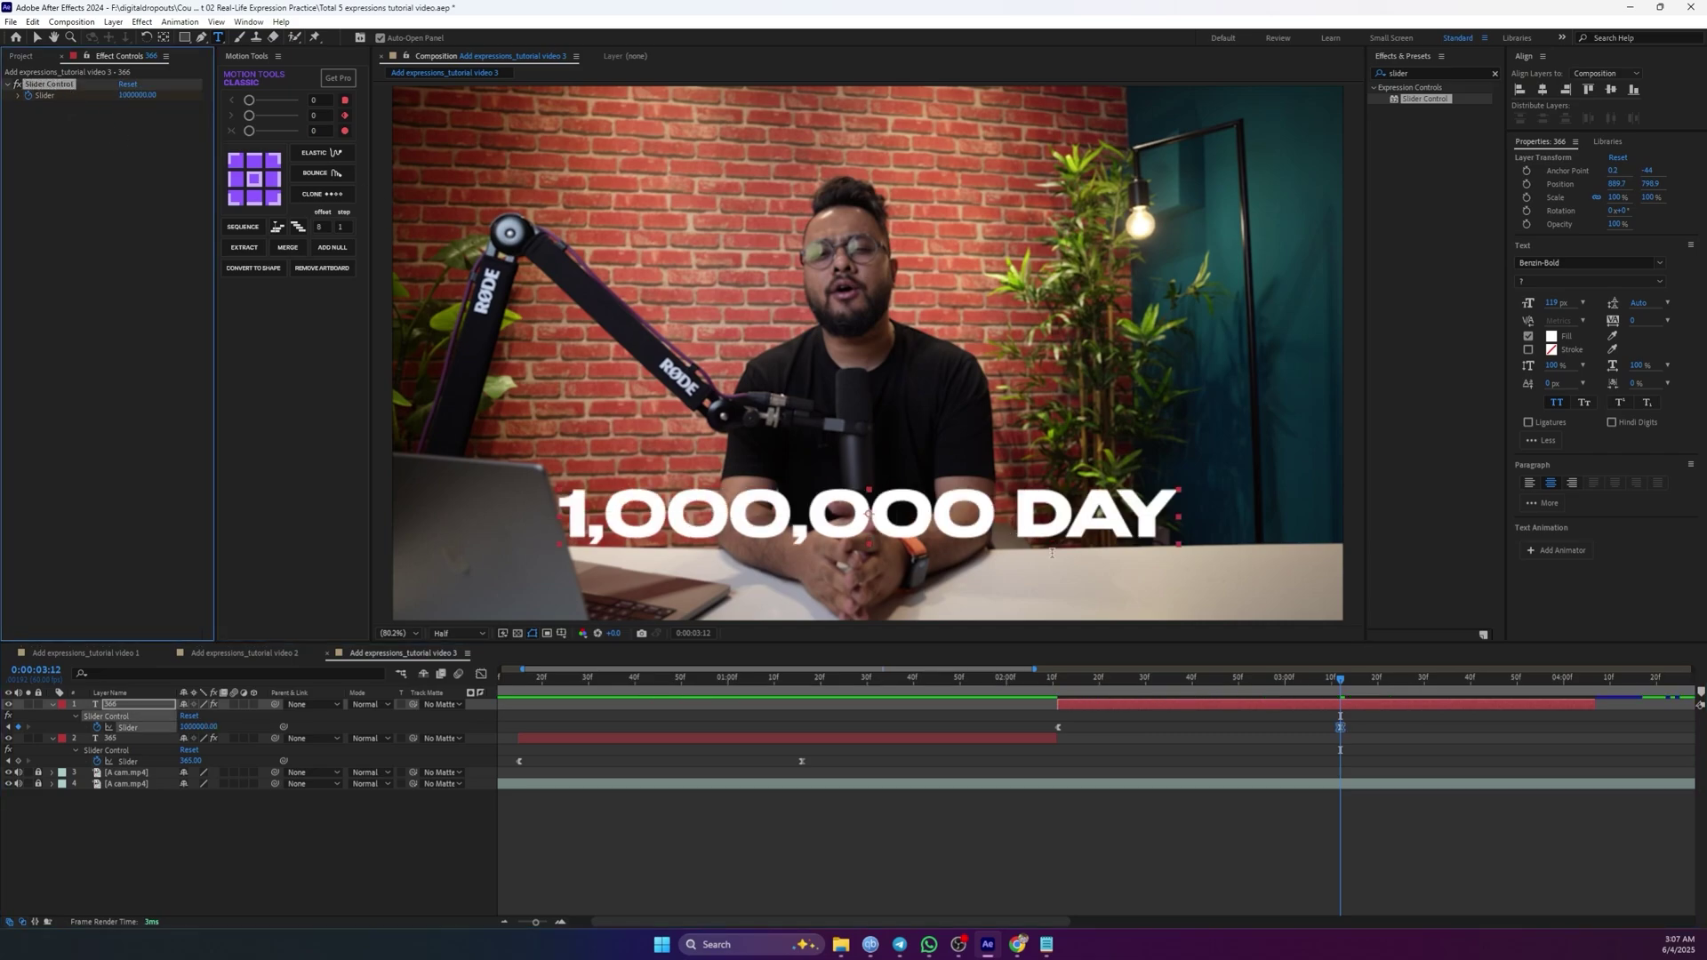
left_click(1348, 702)
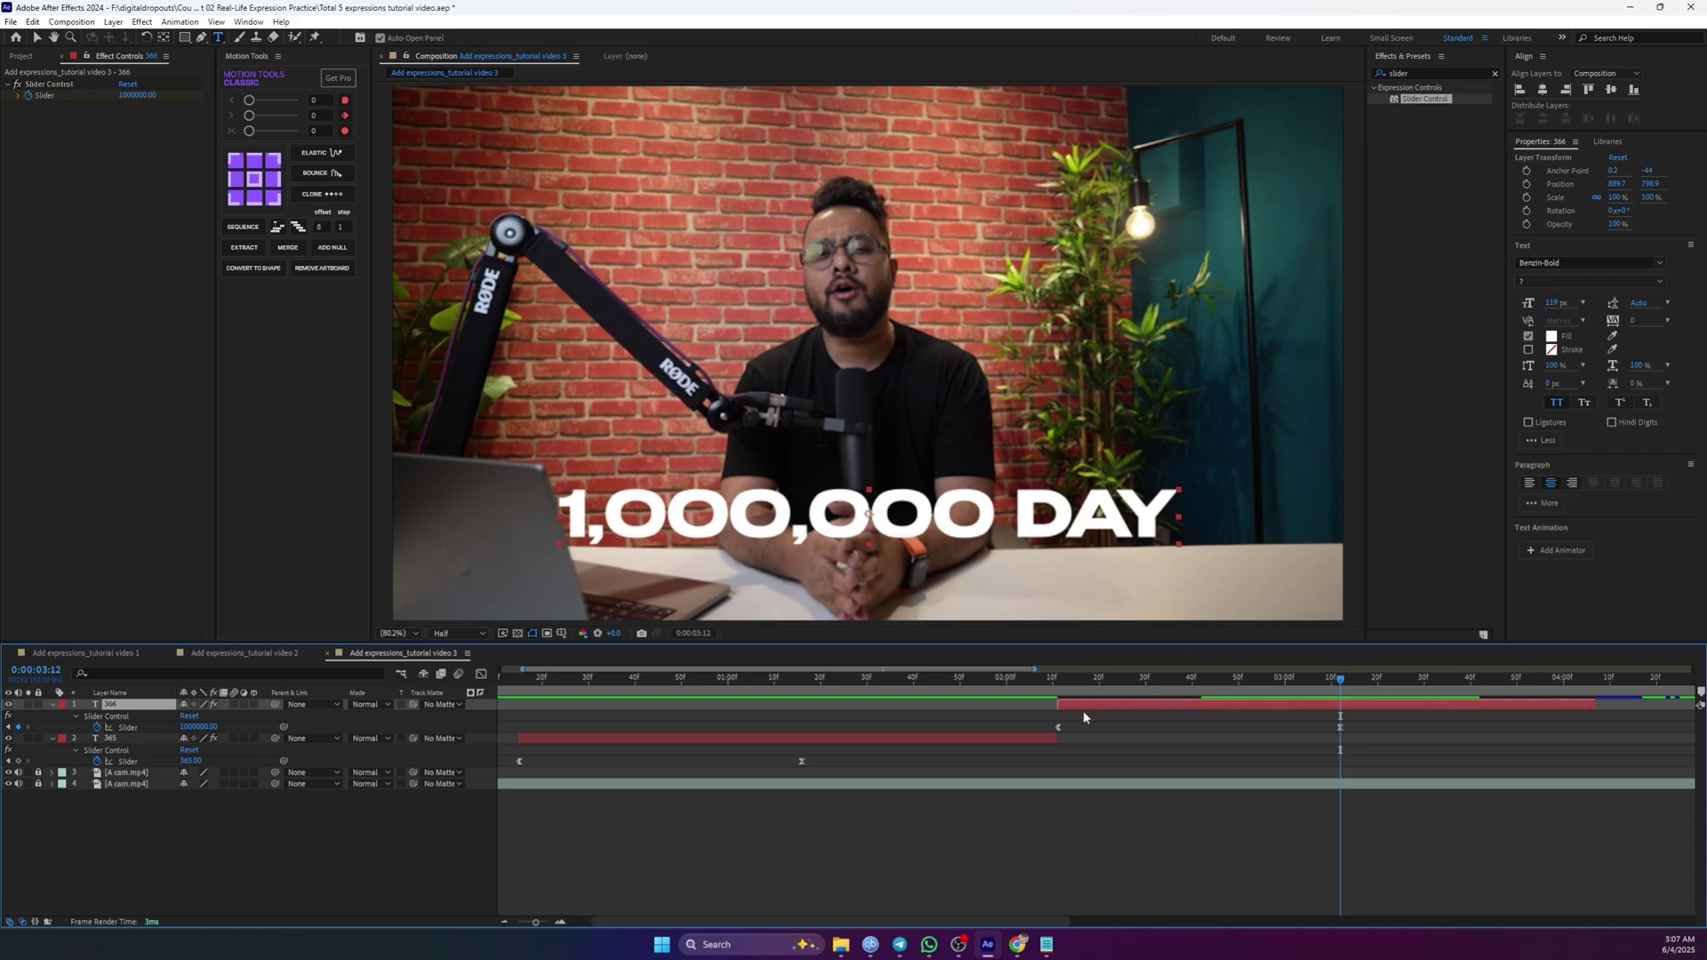
- Open the duplicate layer's Source Text expression and delete the Day suffix text, leaving empty quotes after the plus sign
left_click(53, 704)
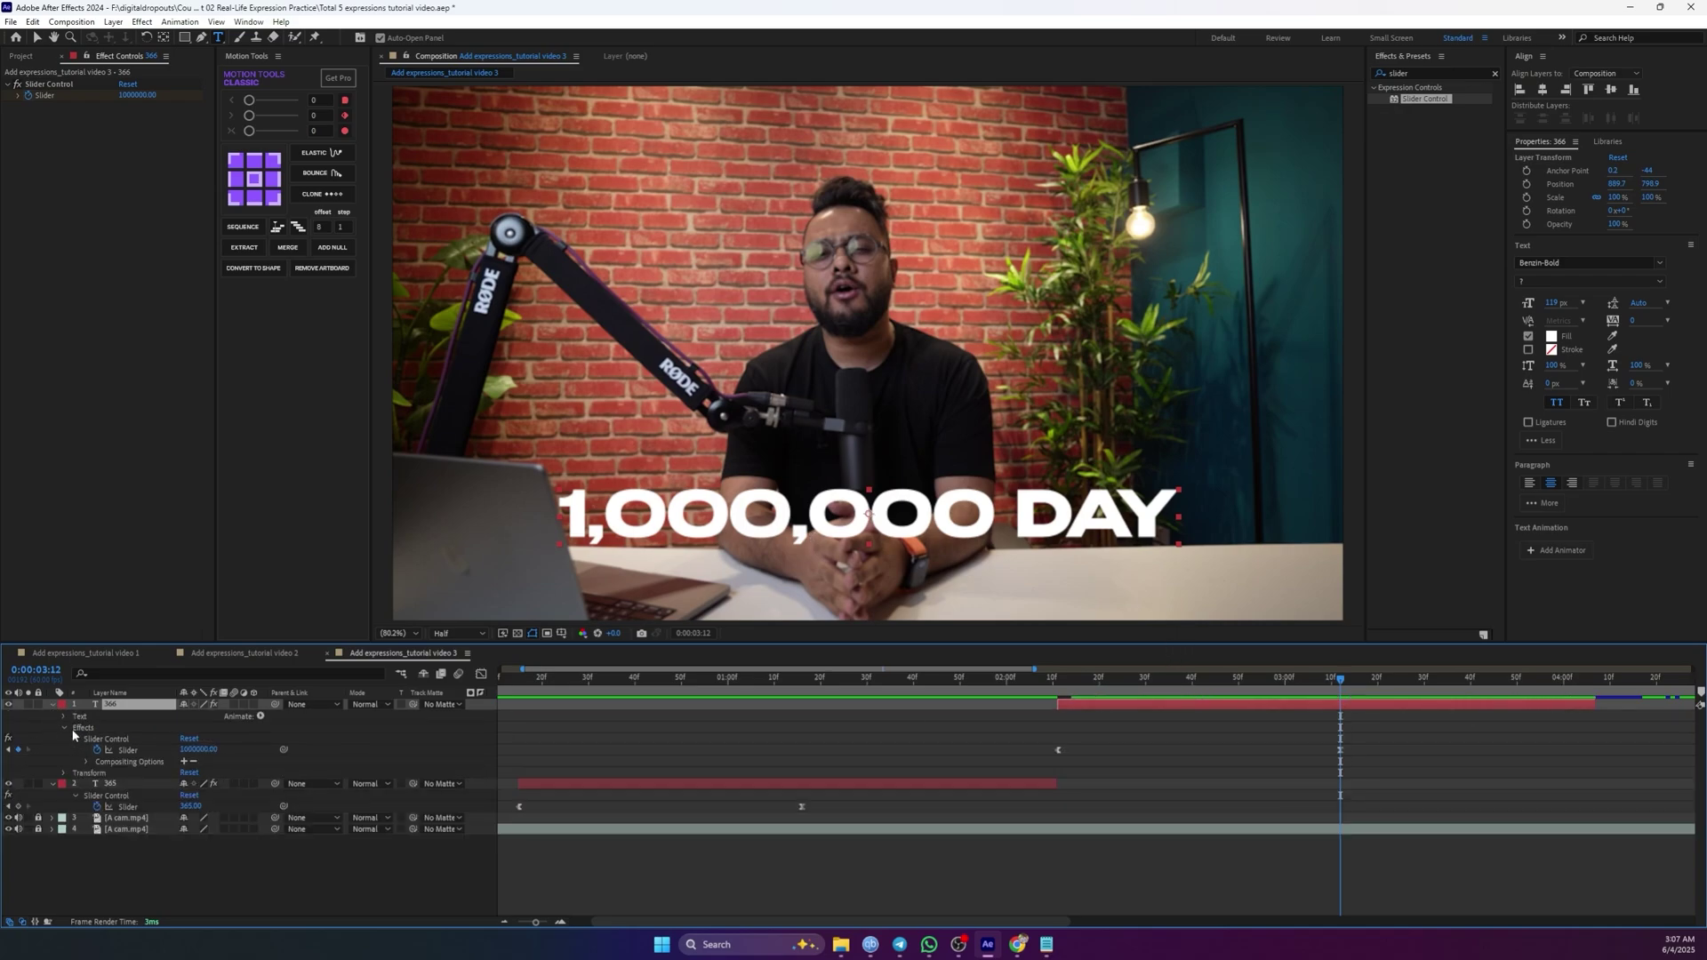
left_click(63, 716)
left_click(75, 728)
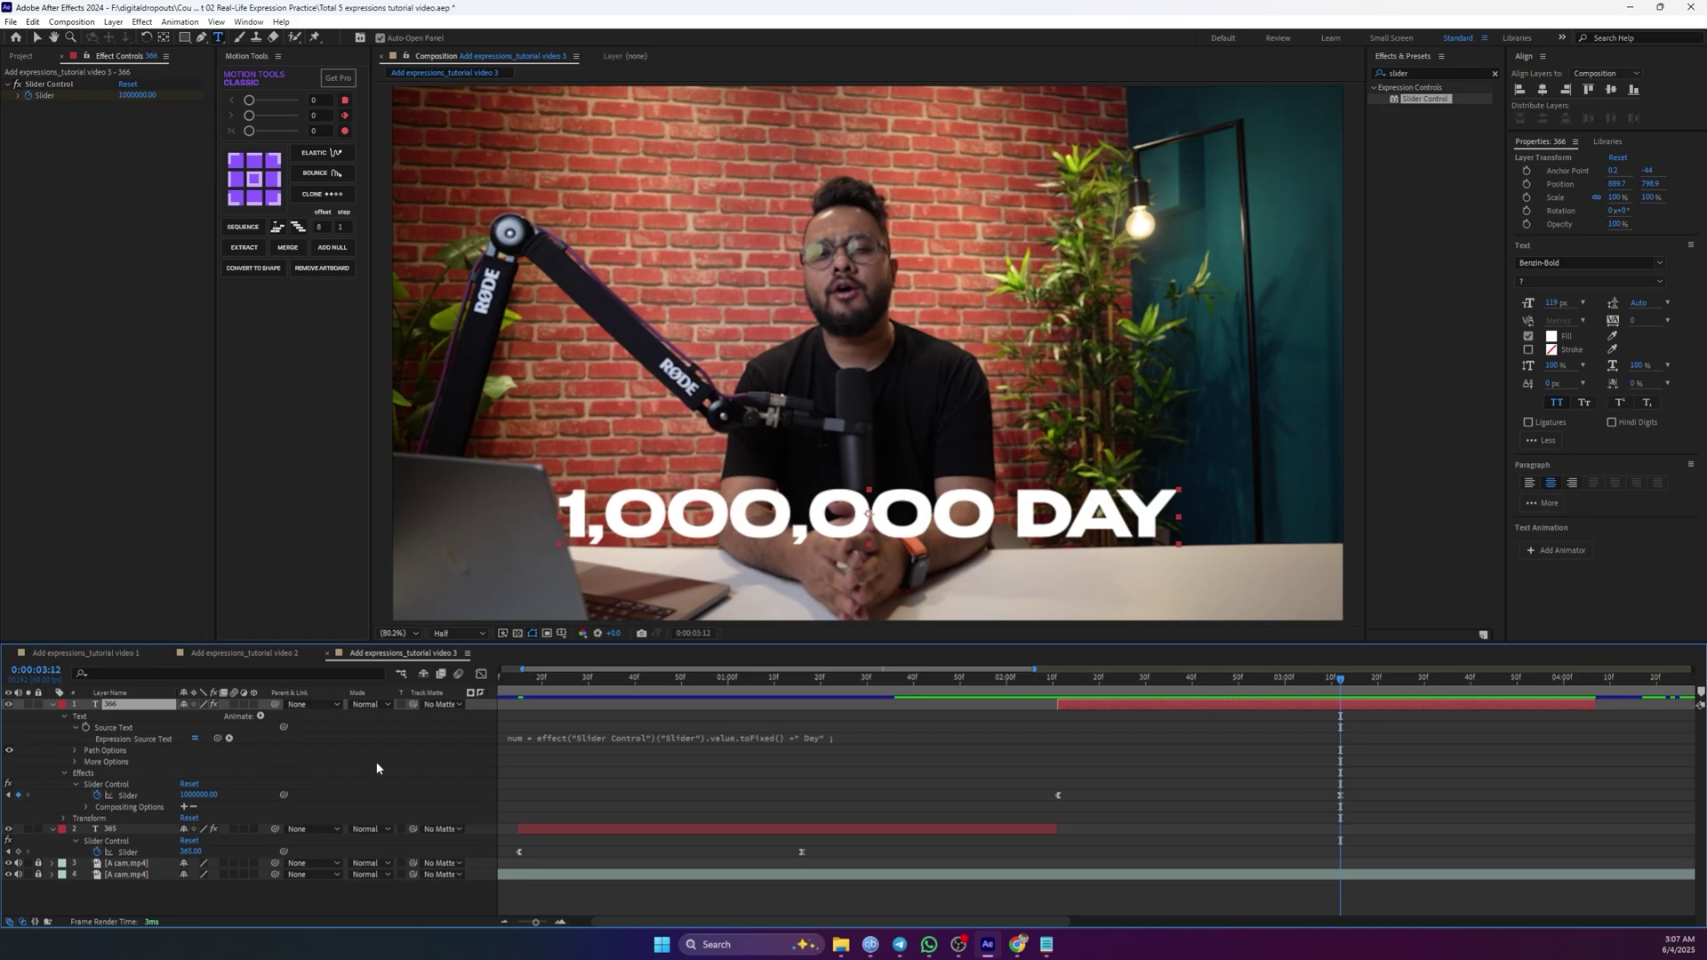
left_click(840, 745)
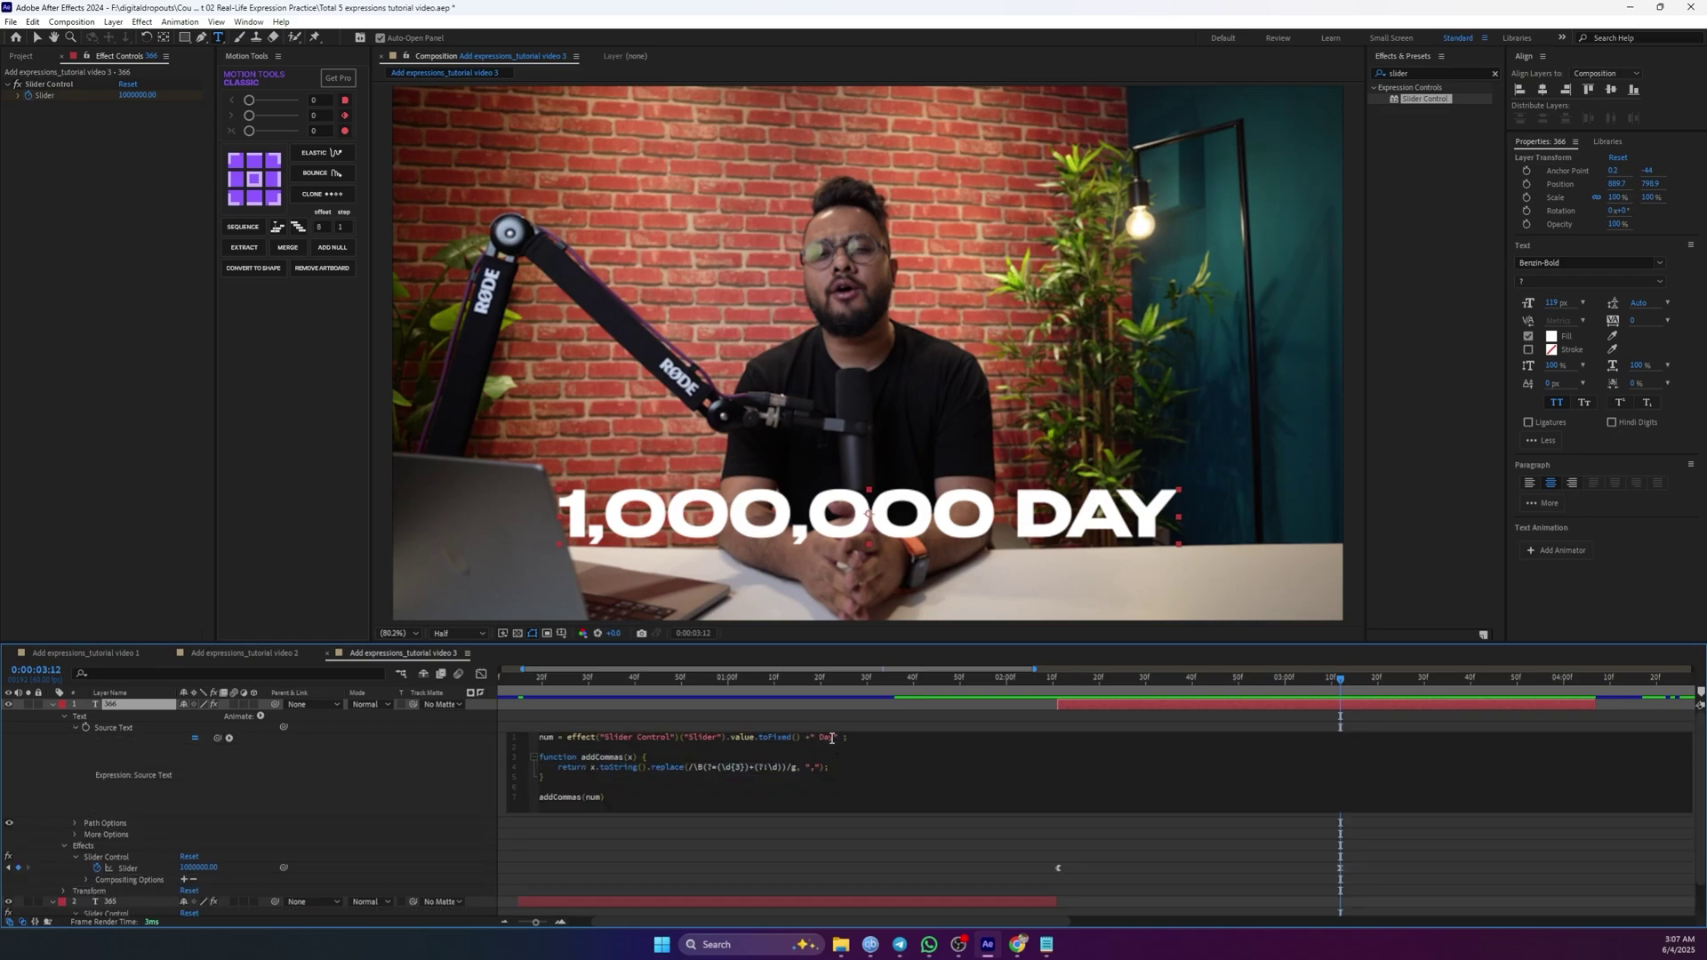
key("BackSpace")
key("BackSpace")
key("BackSpace")
key("BackSpace")
left_click(900, 724)
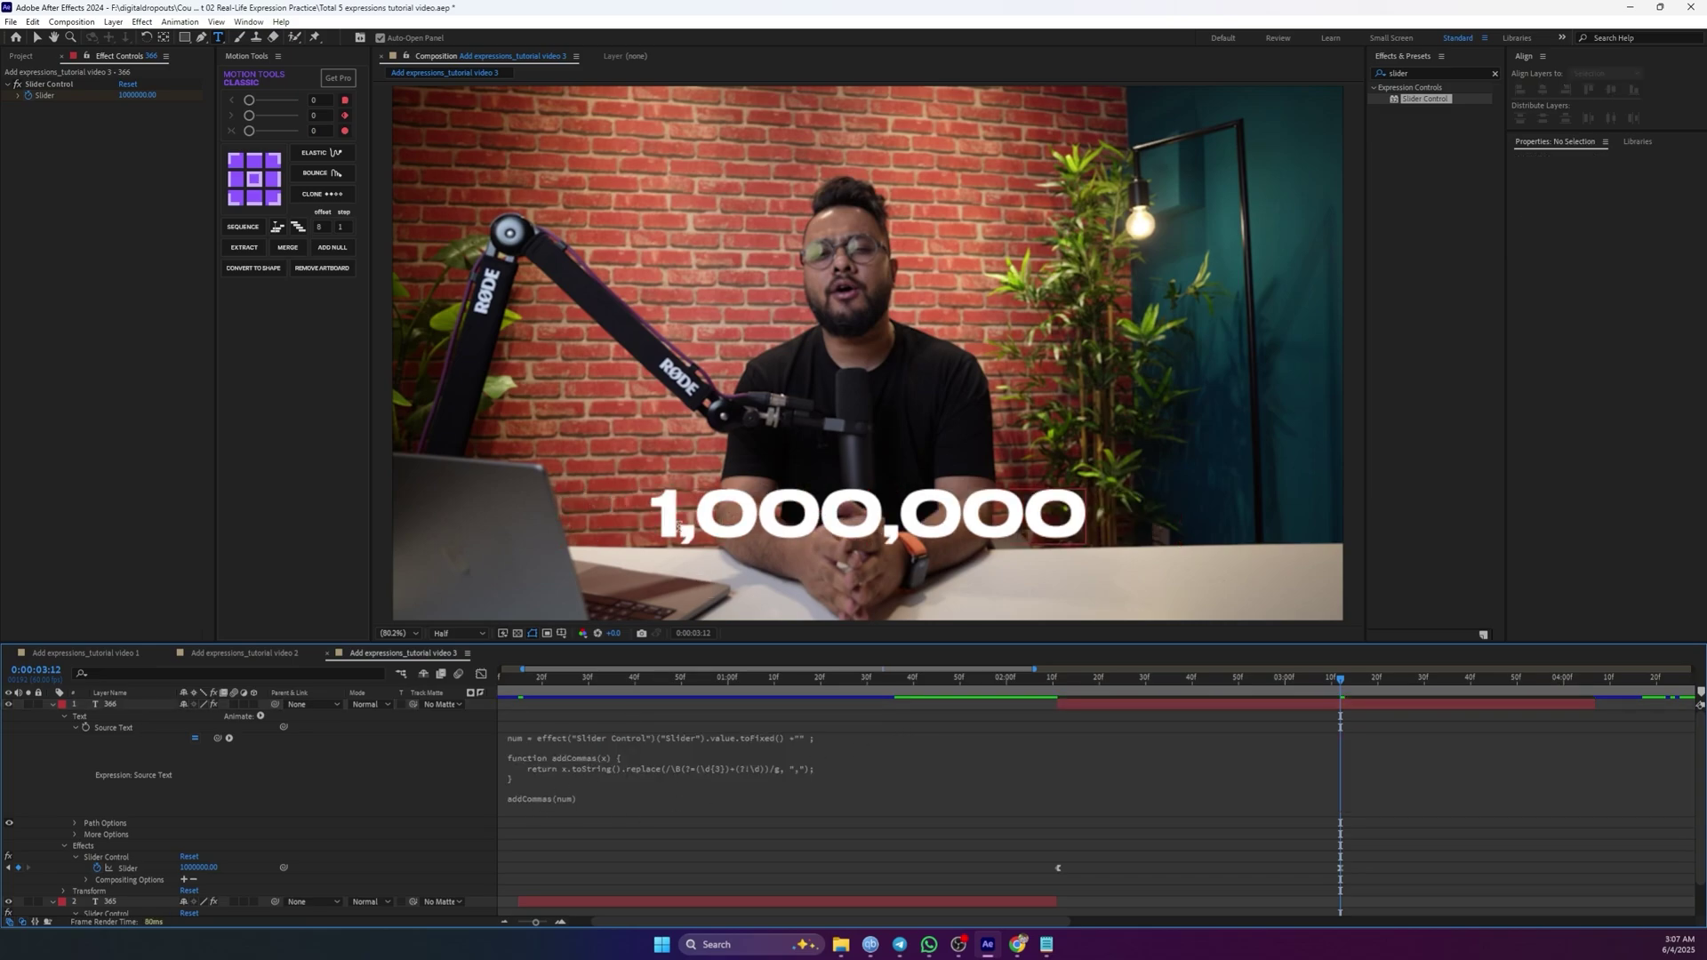
- Insert "$"+ before effect("Slider Control") in the duplicate's Source Text expression and play the counter from 0:00:02:12
left_click(618, 755)
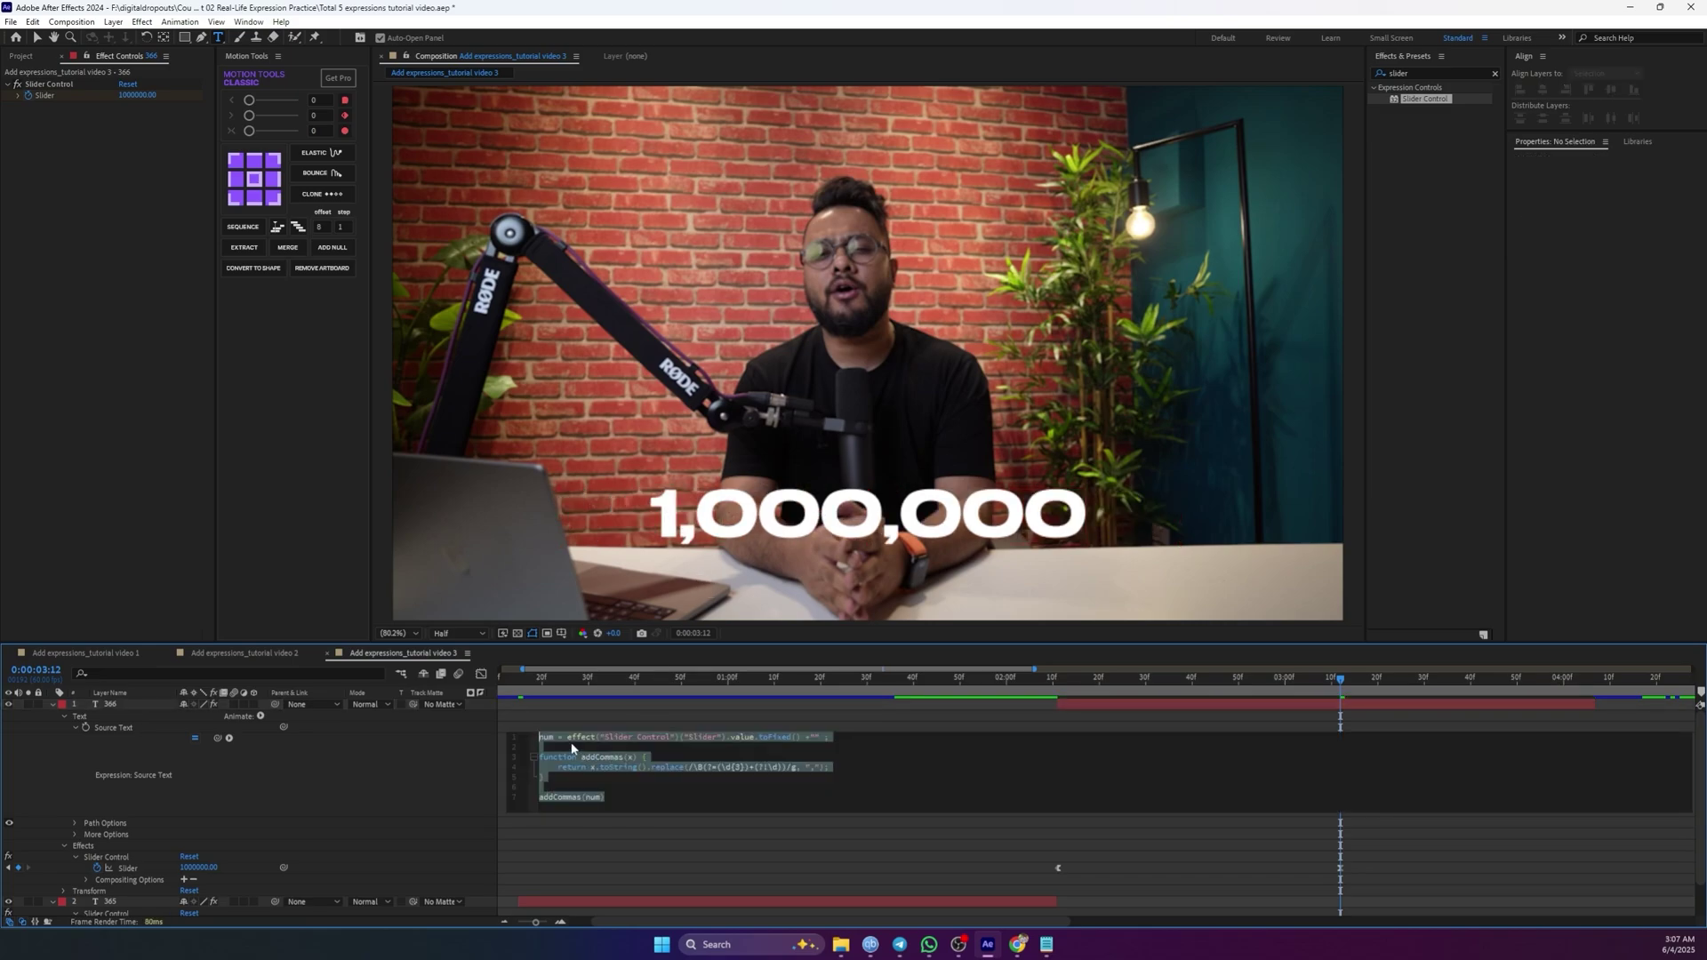
left_click(572, 750)
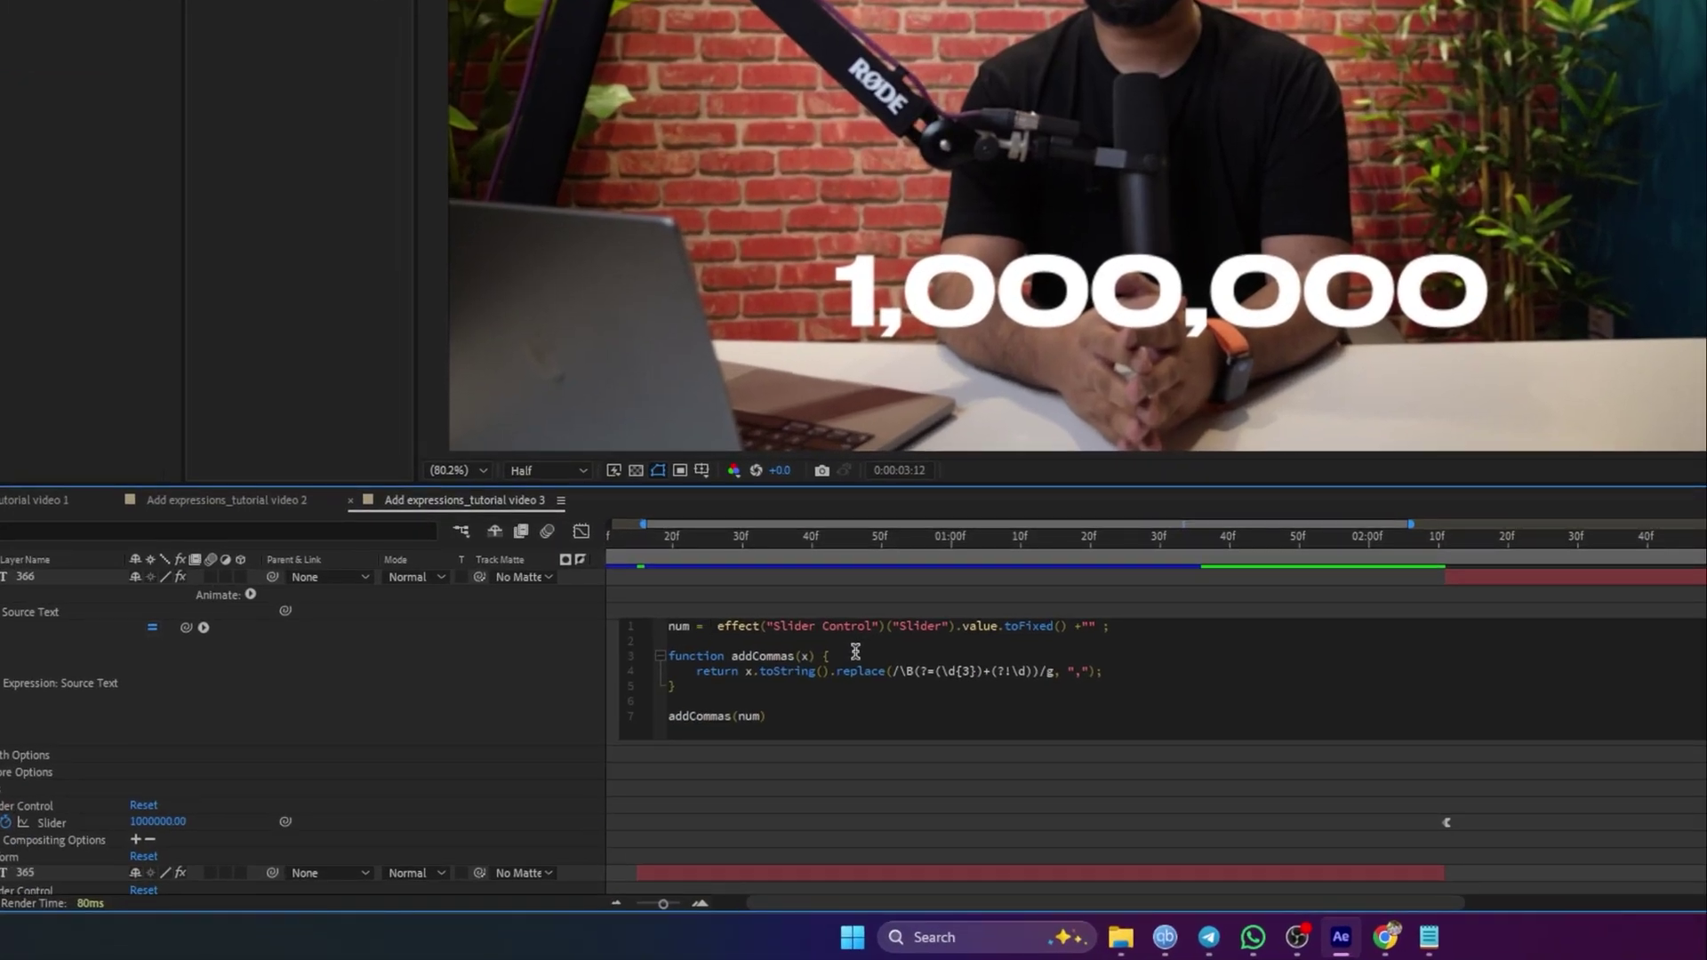
type("\"$")
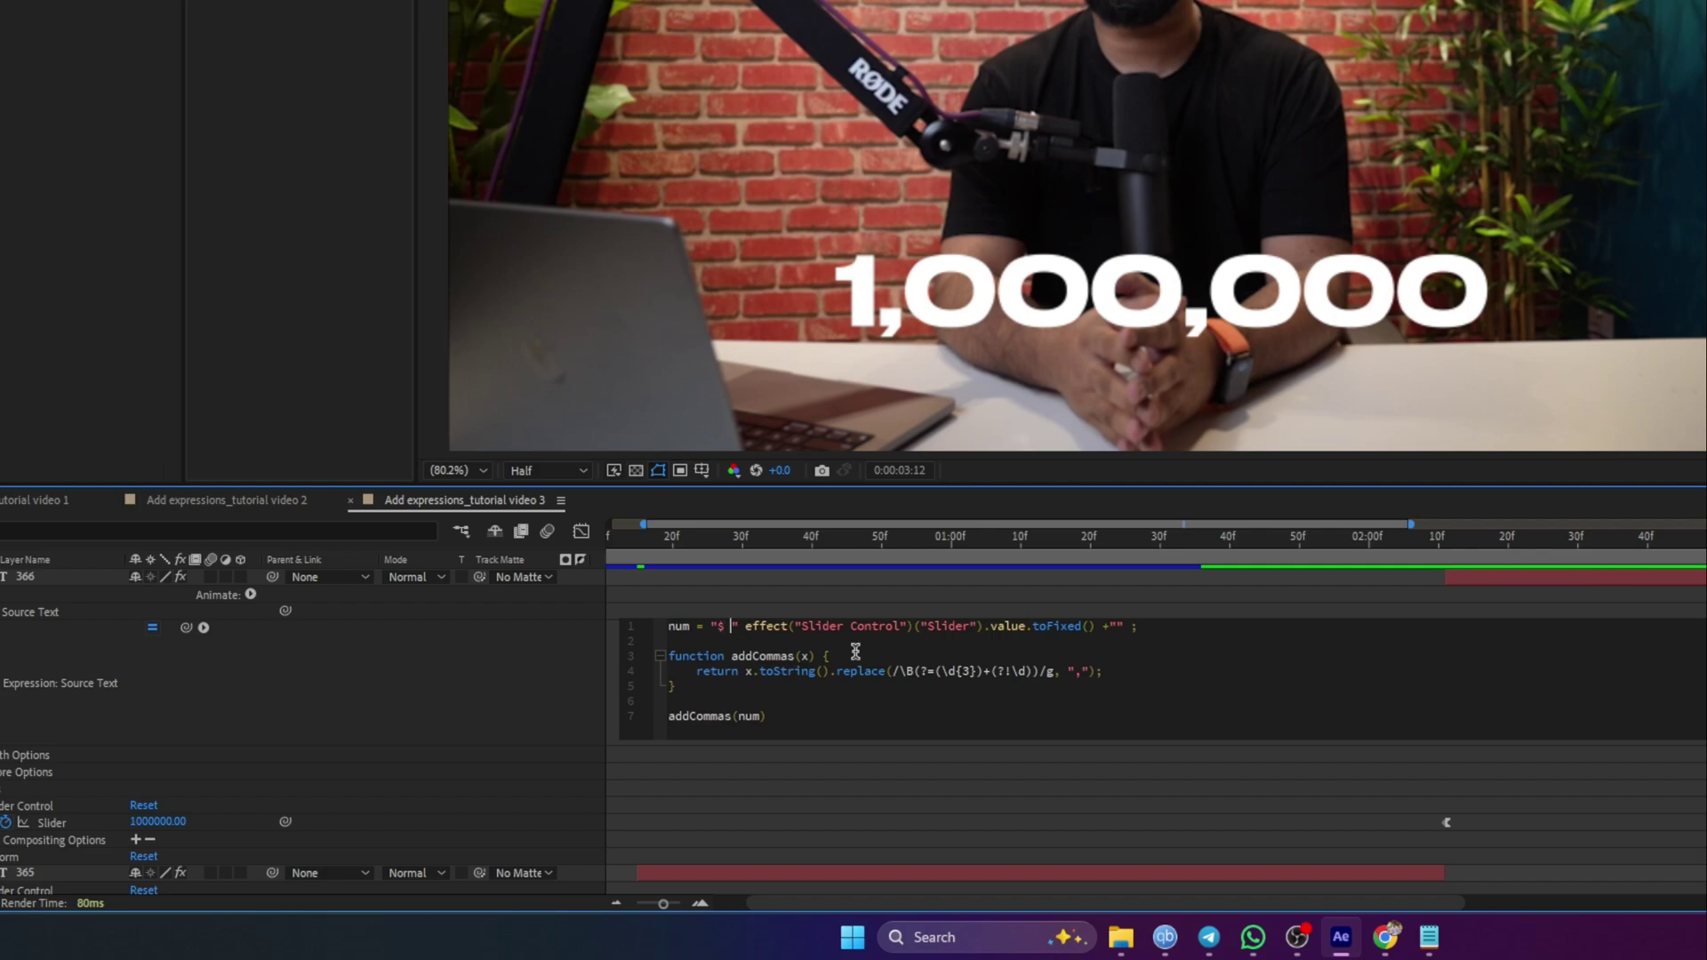
key("BackSpace")
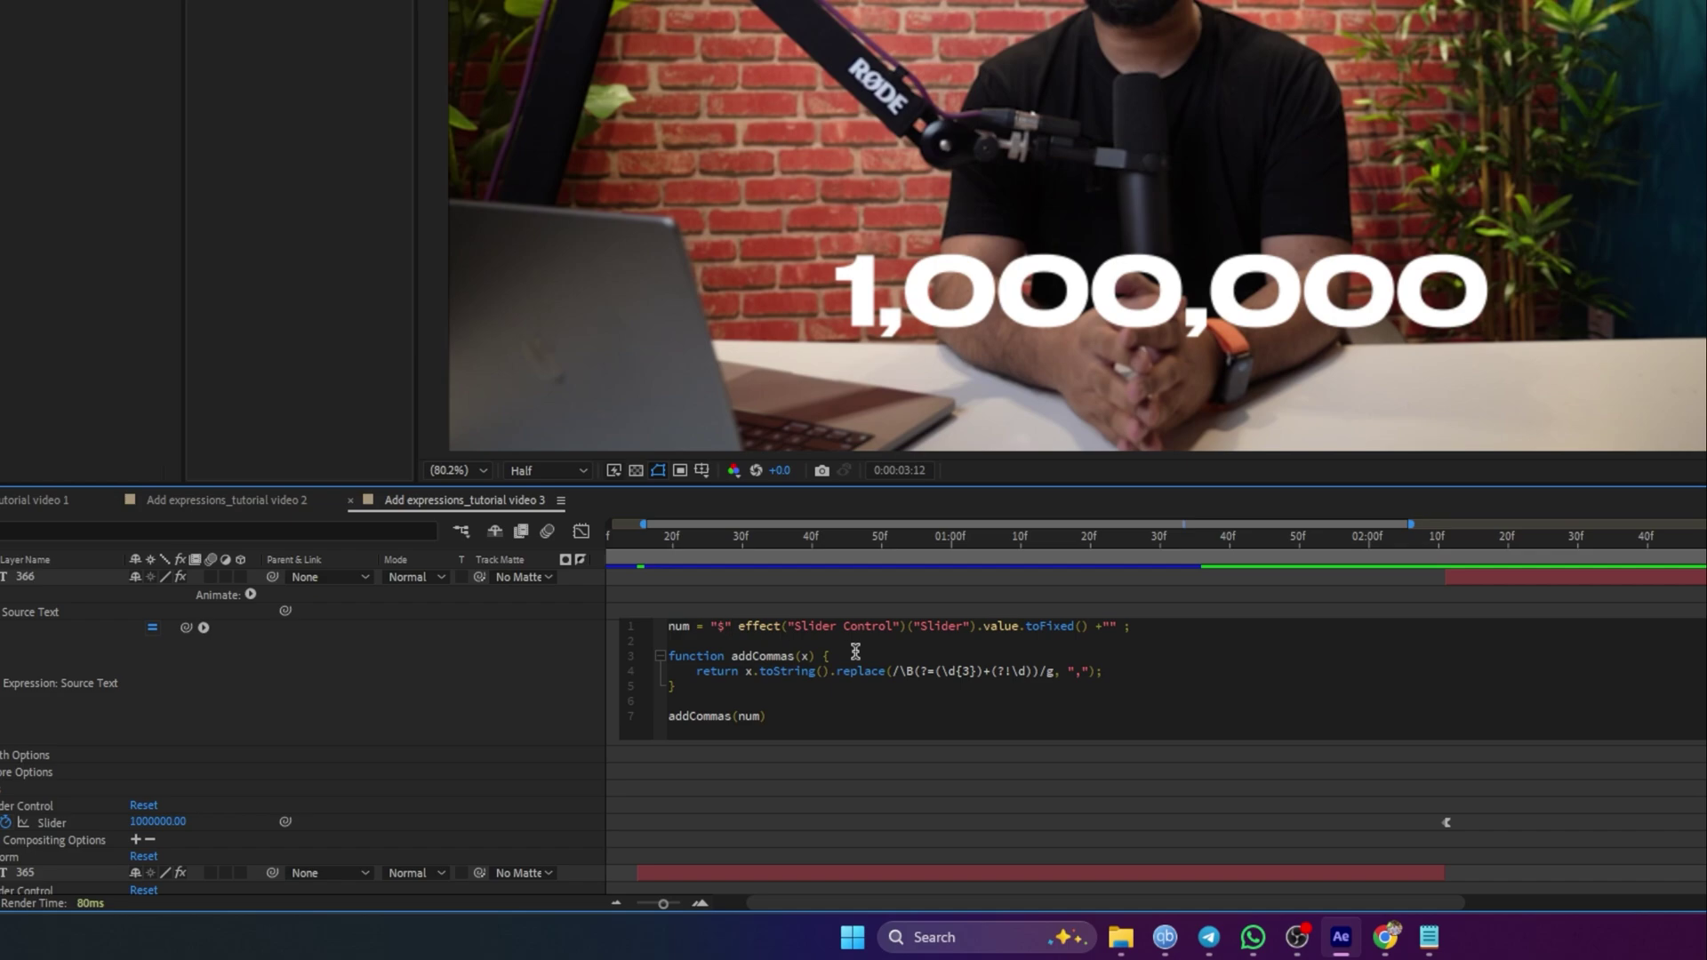
type("+")
left_click(1440, 536)
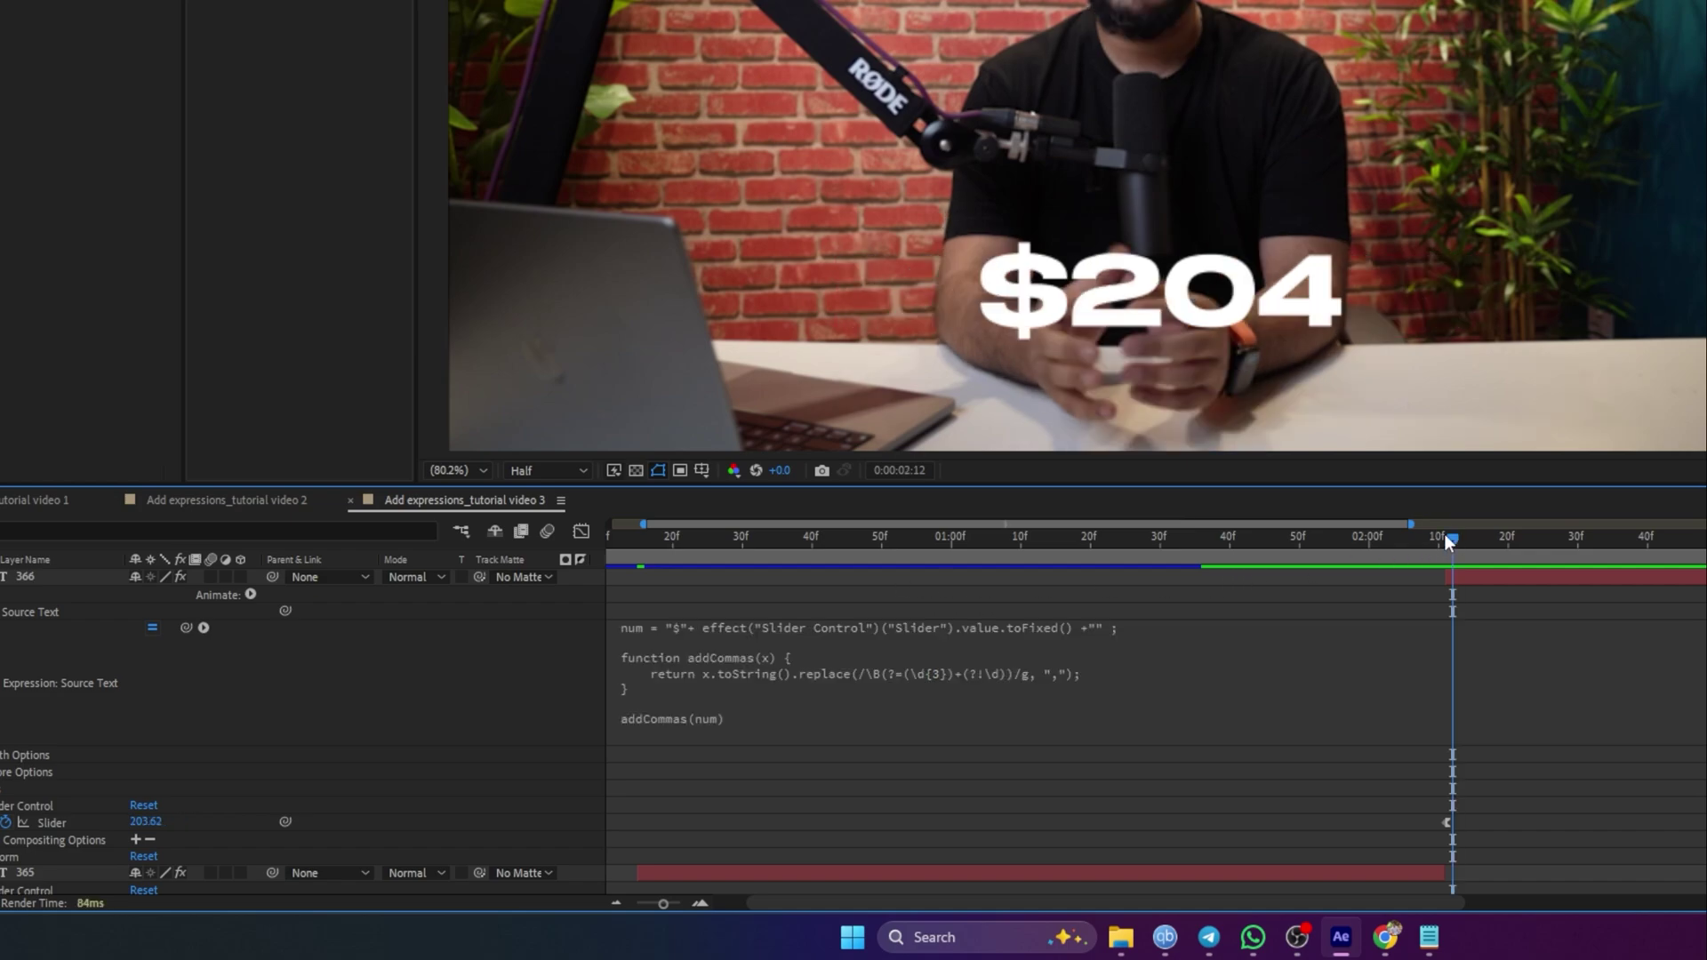
key("space")
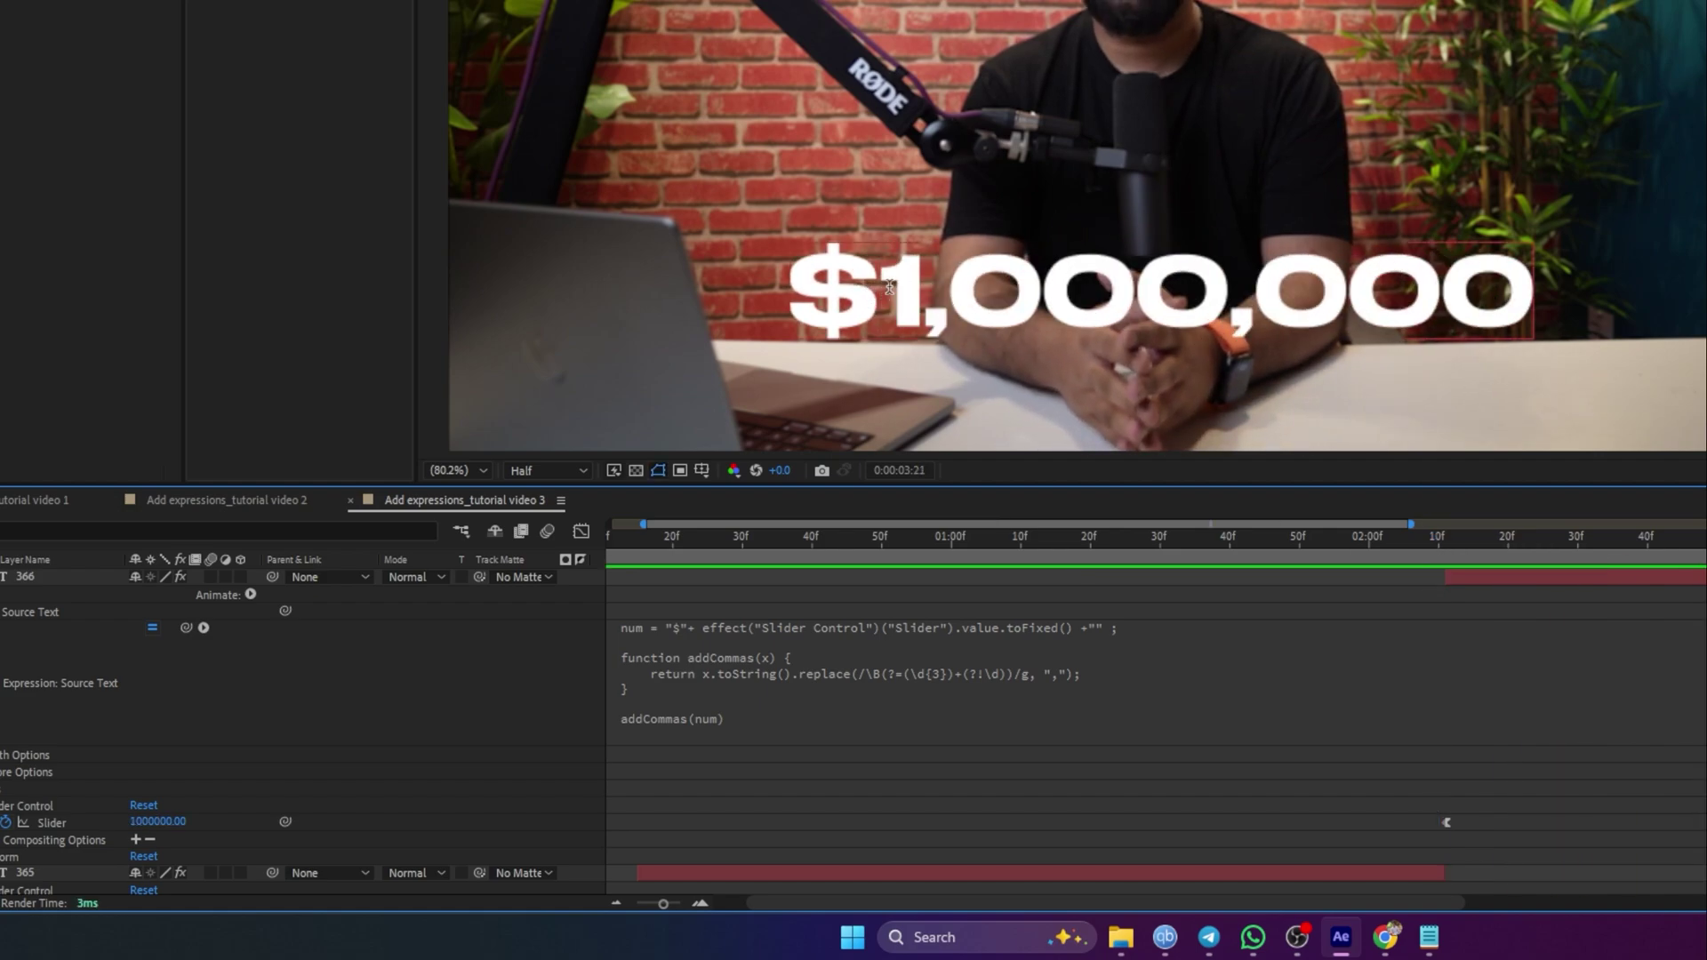
- Add a space after the dollar sign inside the quotes of the duplicate's Source Text expression
left_click(712, 640)
left_click(727, 628)
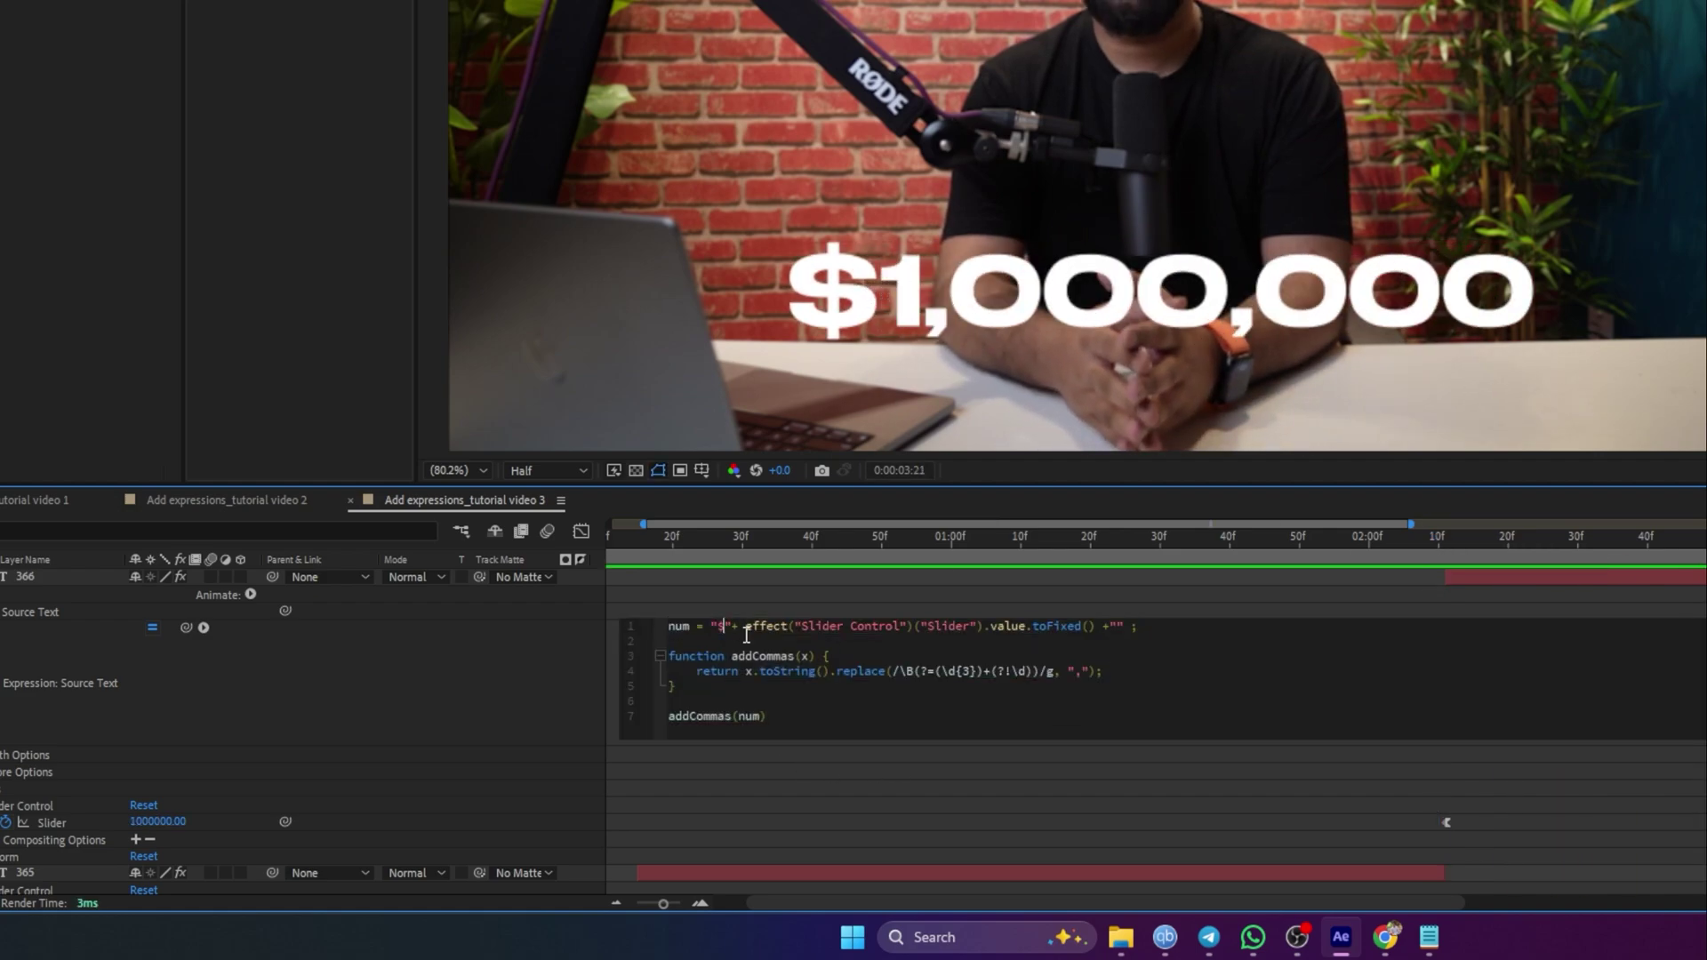
left_click(1004, 391)
left_click(1391, 556)
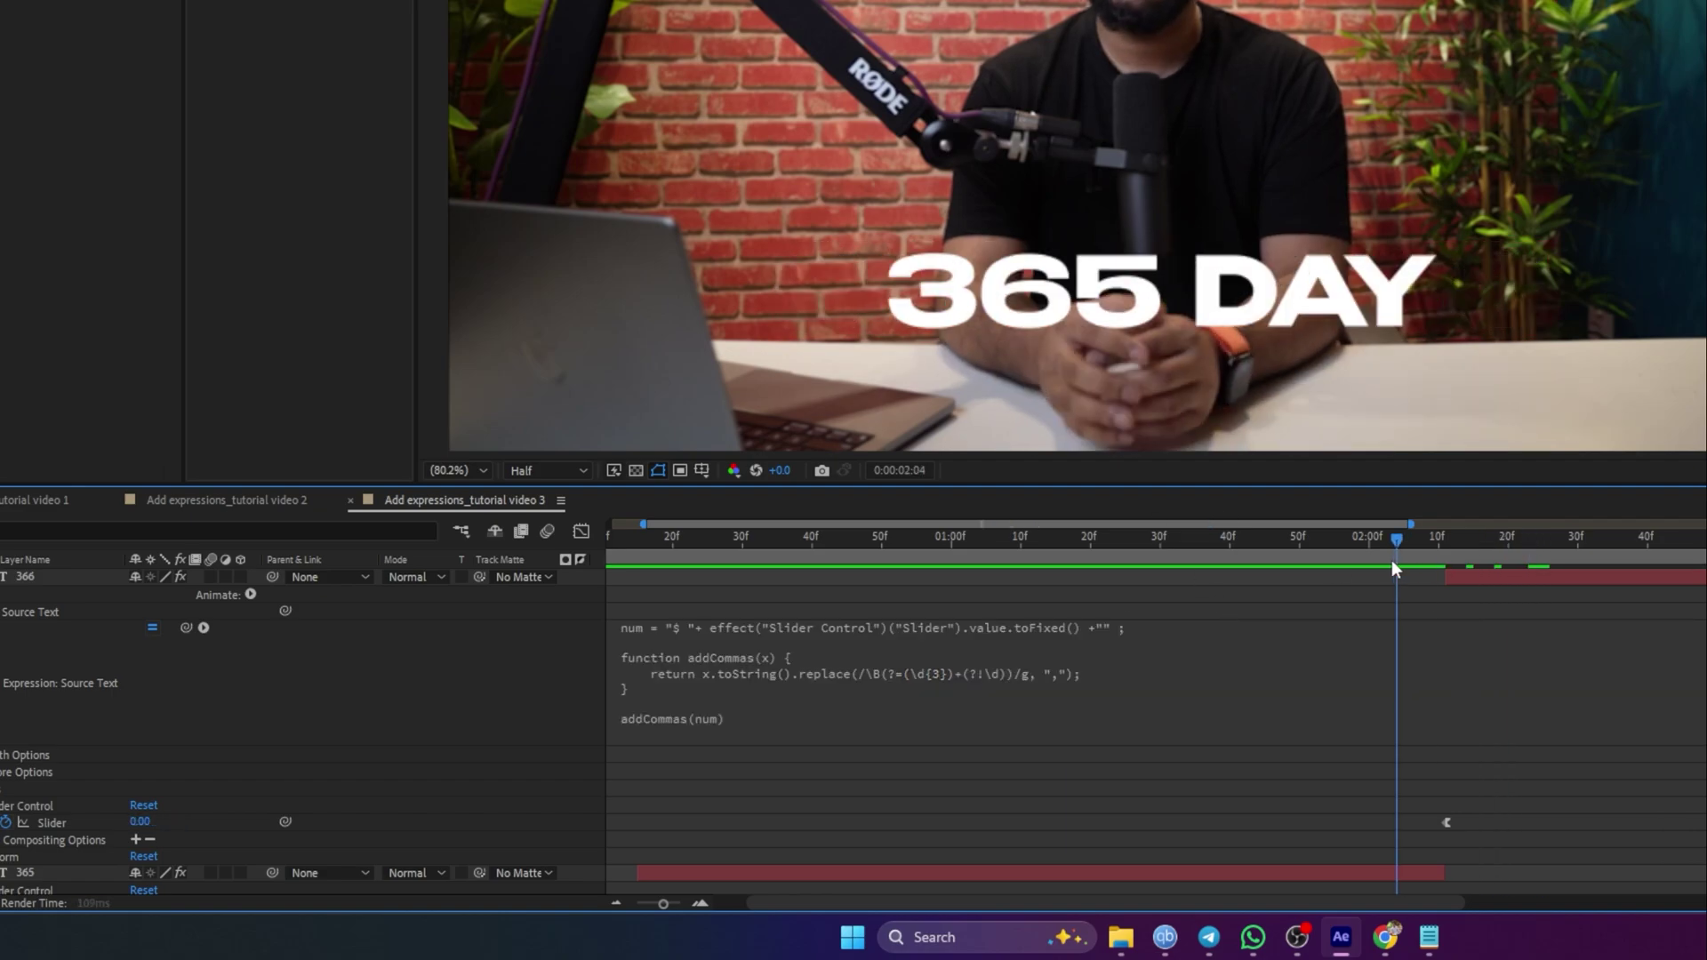
- Collapse both counter text layers and play the whole composition from the start through both counters
key("minus")
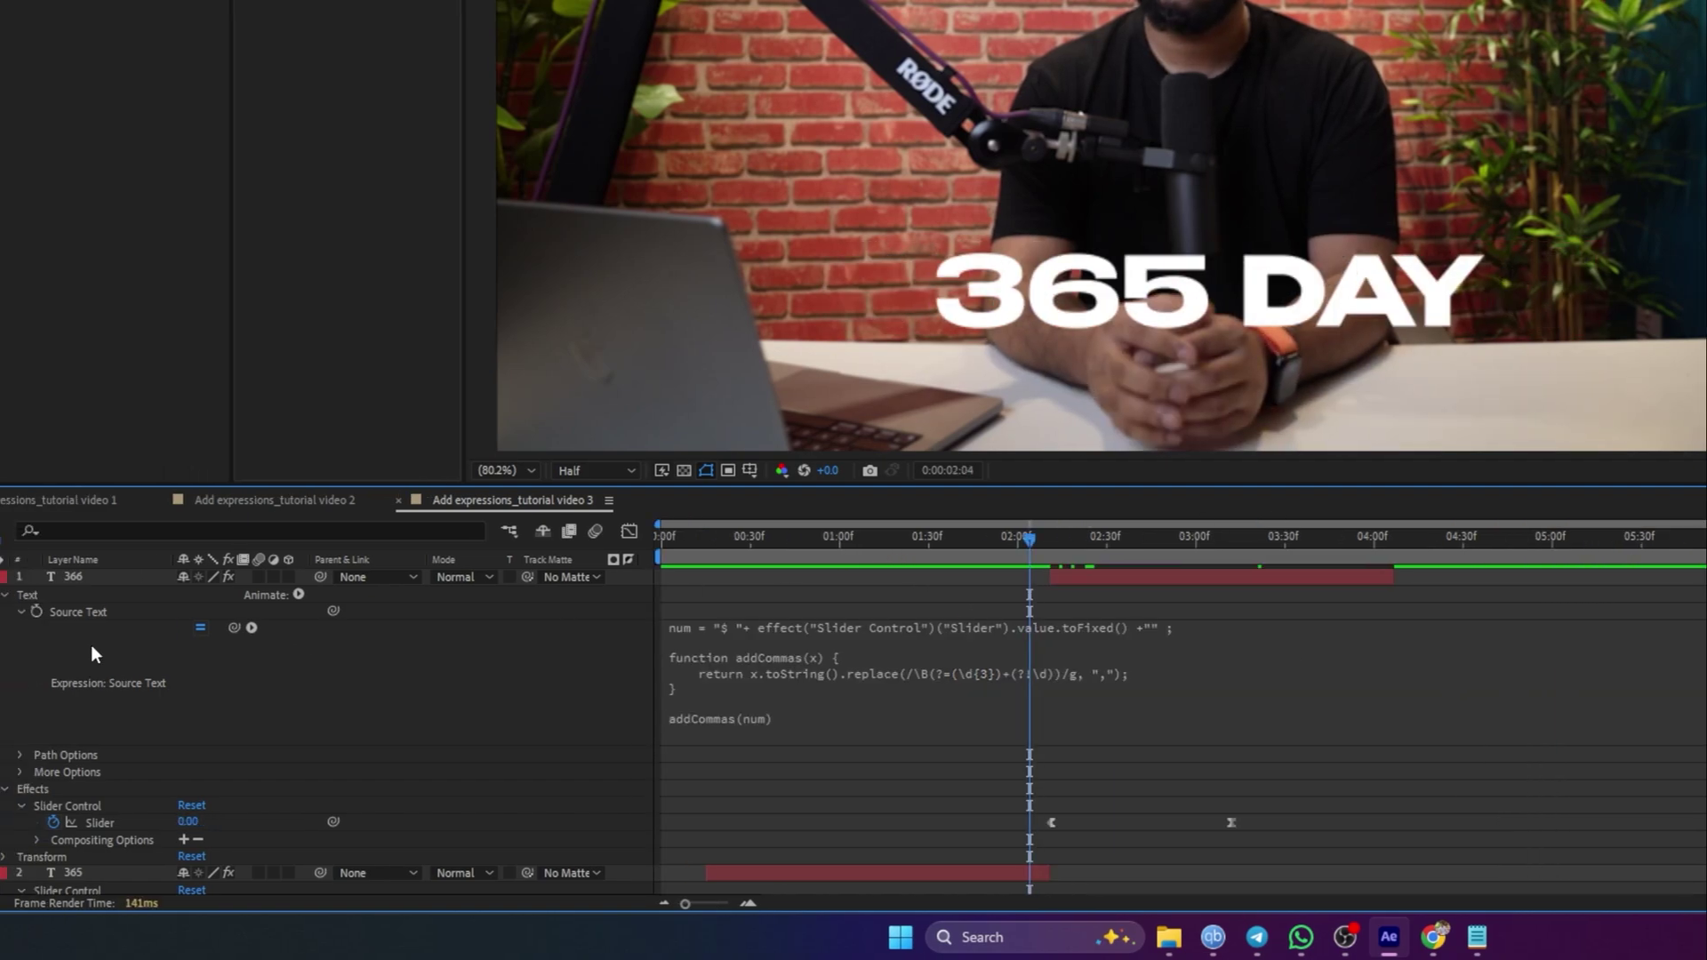
left_click(76, 576)
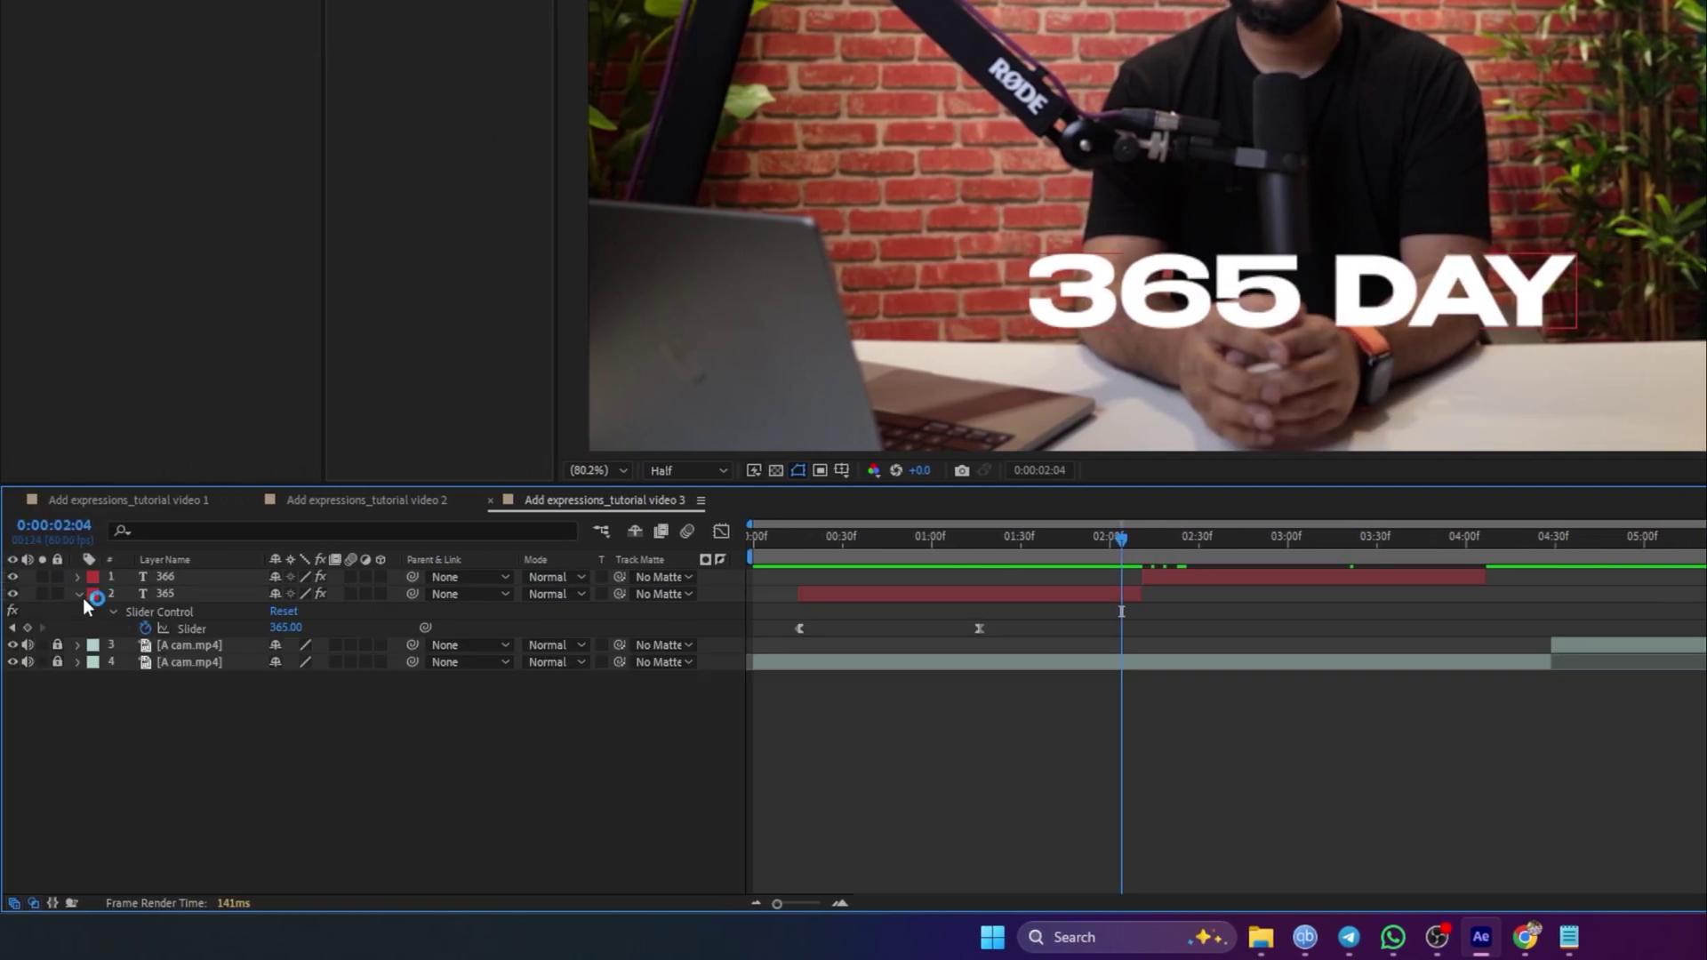
left_click(78, 594)
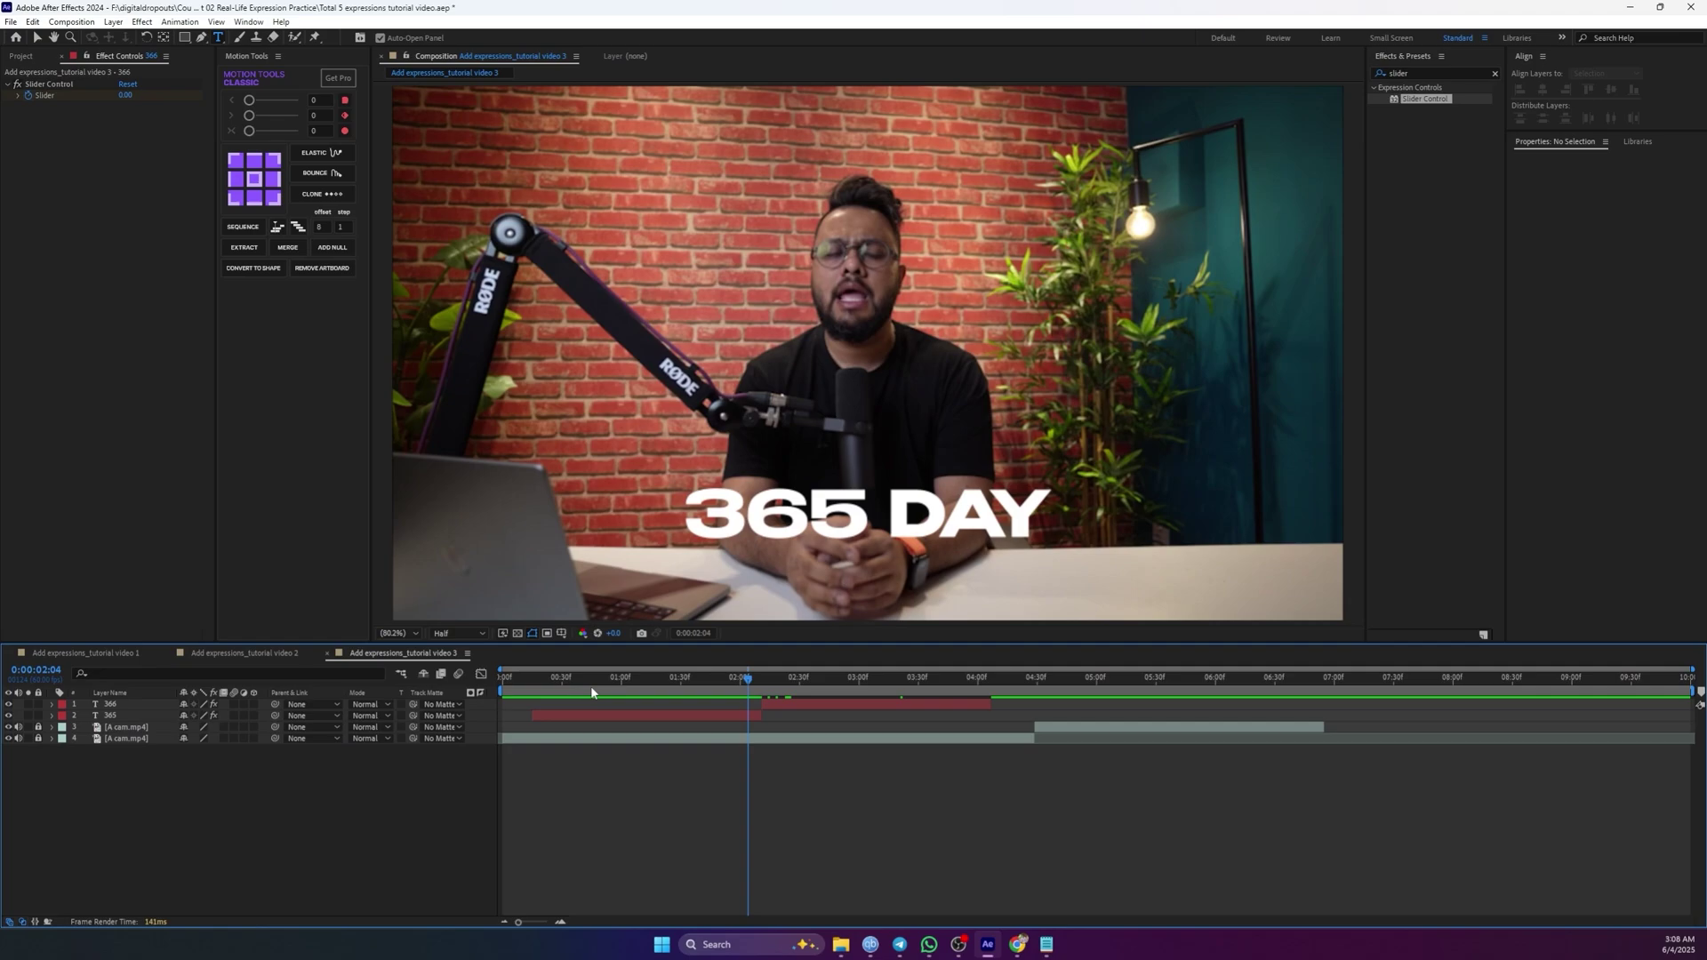
key("Home")
key("space")
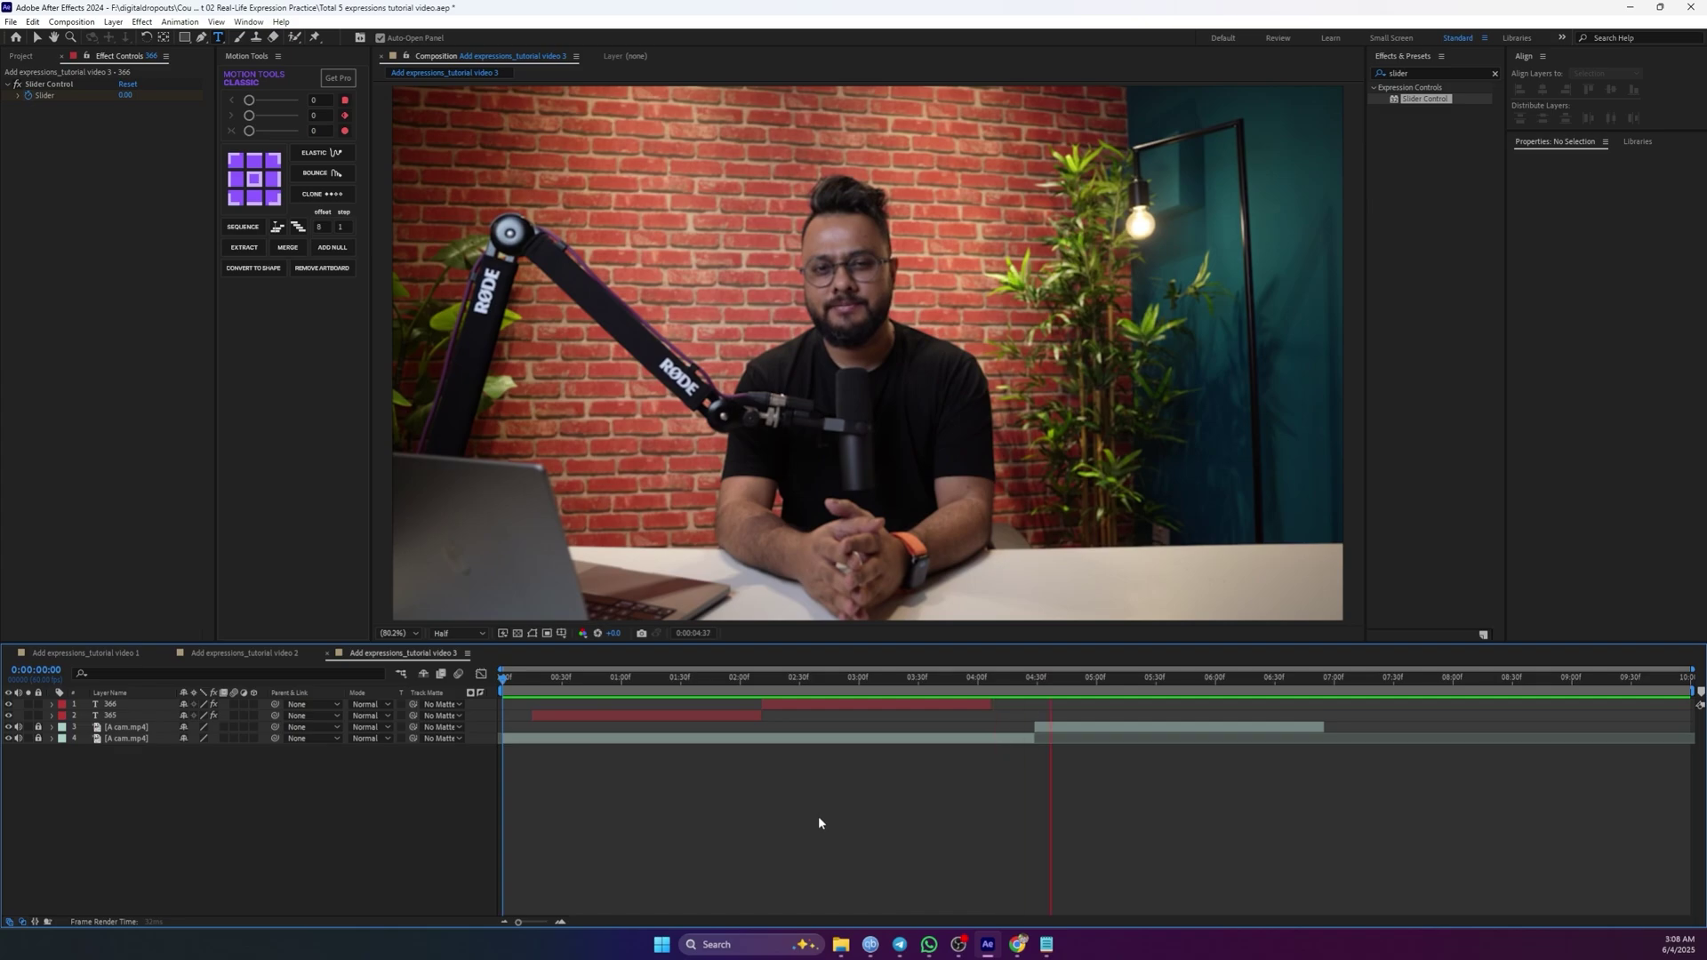
key("space")
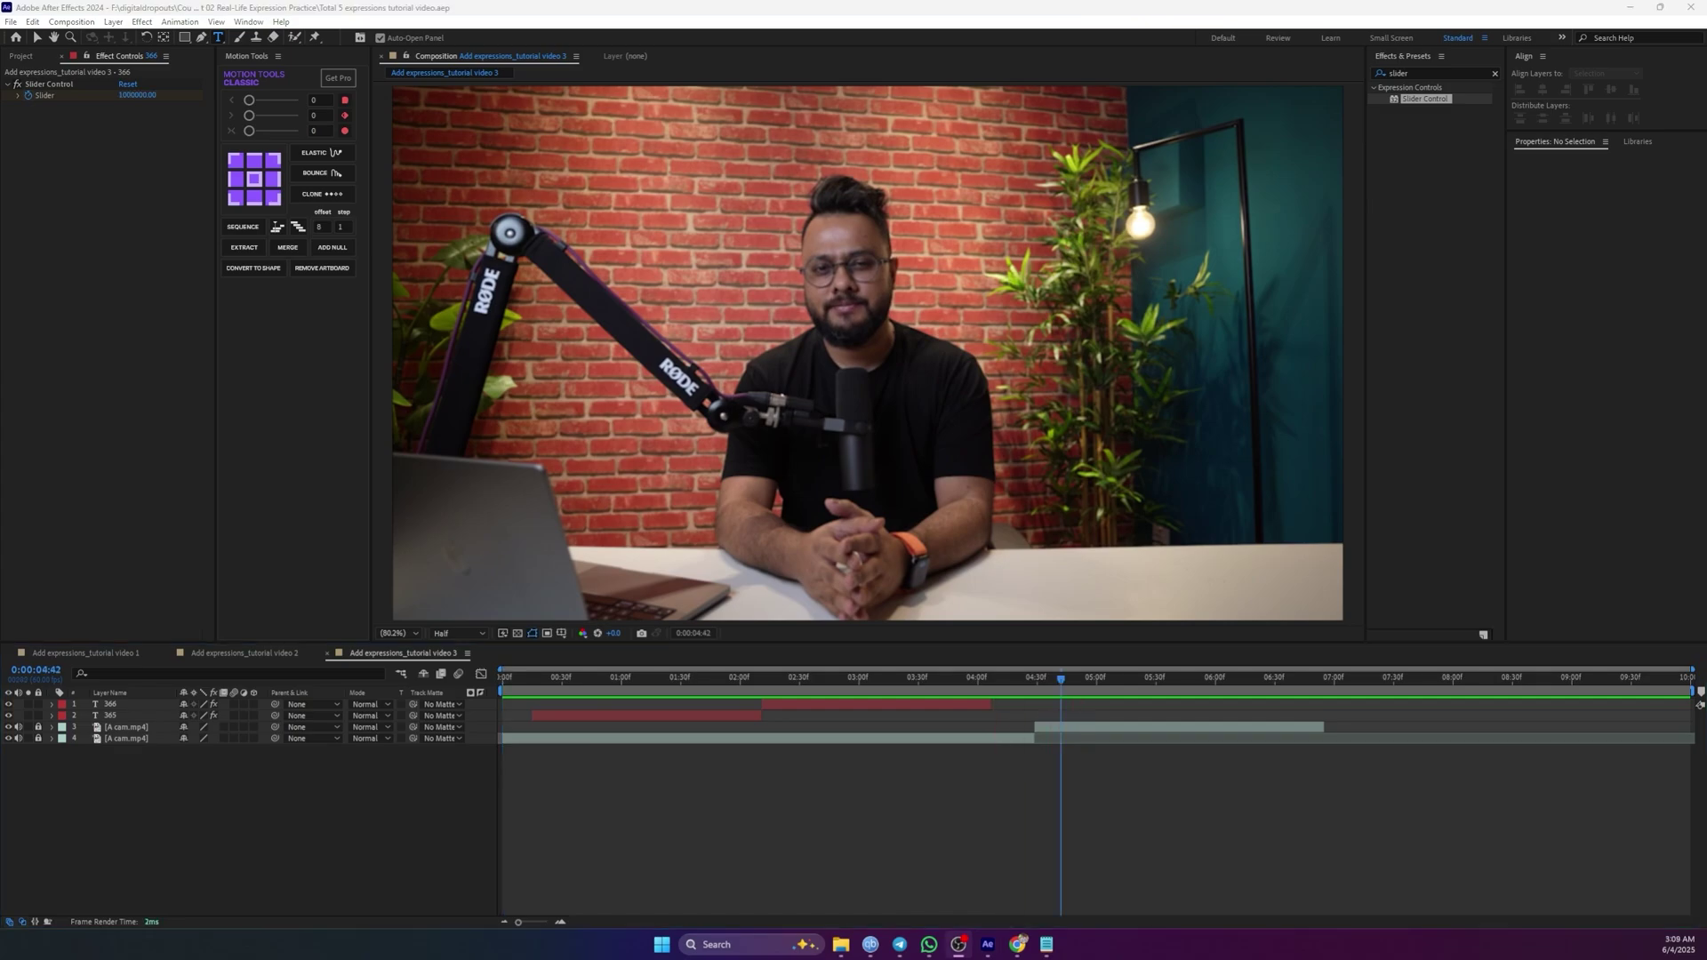